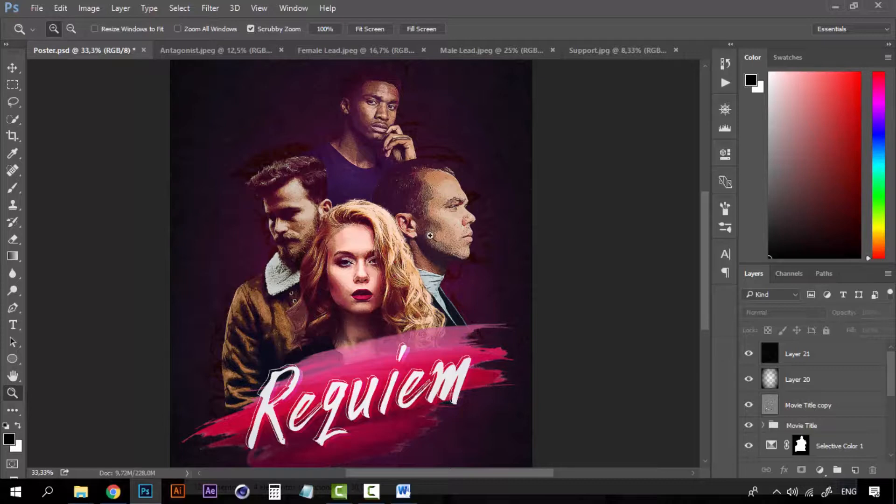
- Examine the finished Requiem poster's four characters and title up close and as a whole, then review its layer stack
click(403, 270)
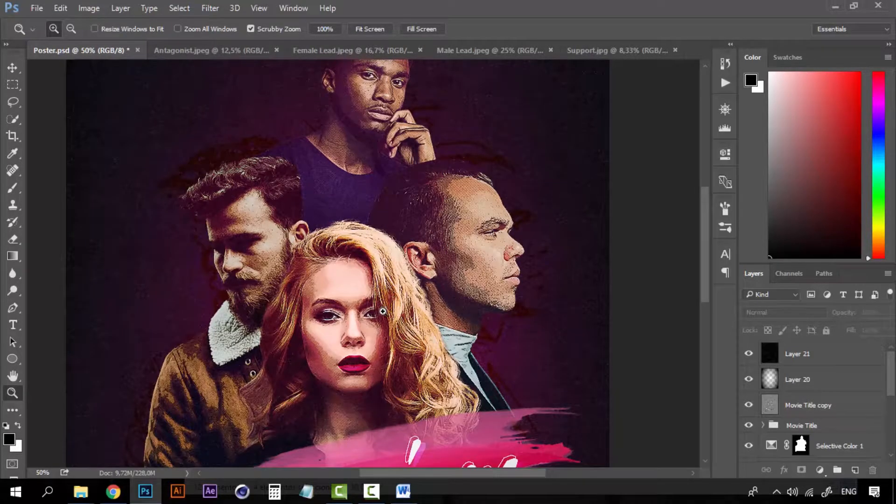
click(367, 283)
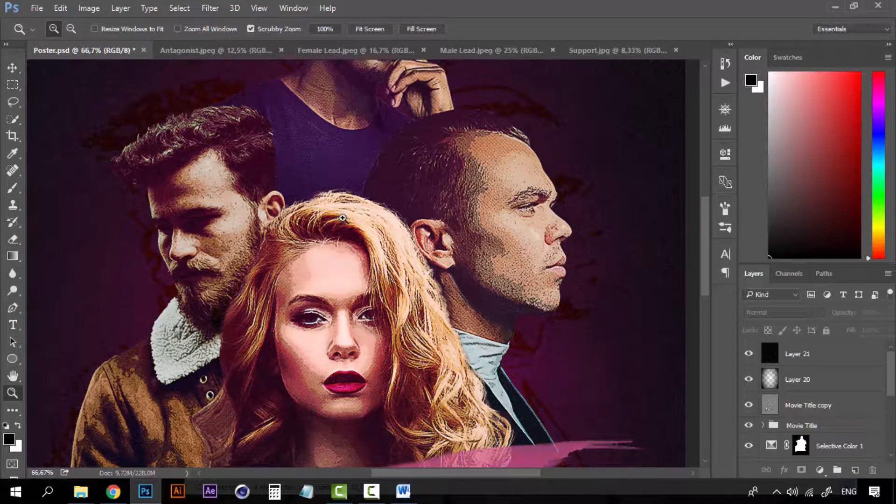
alt+click(365, 225)
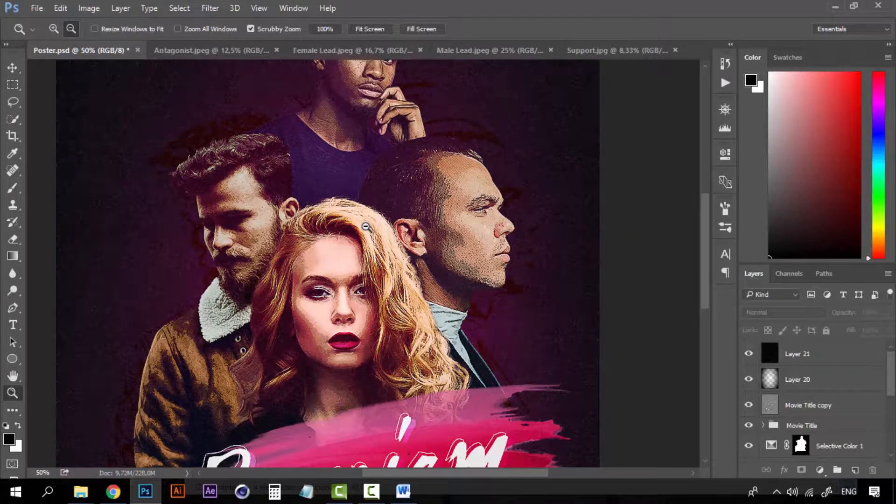
click(358, 228)
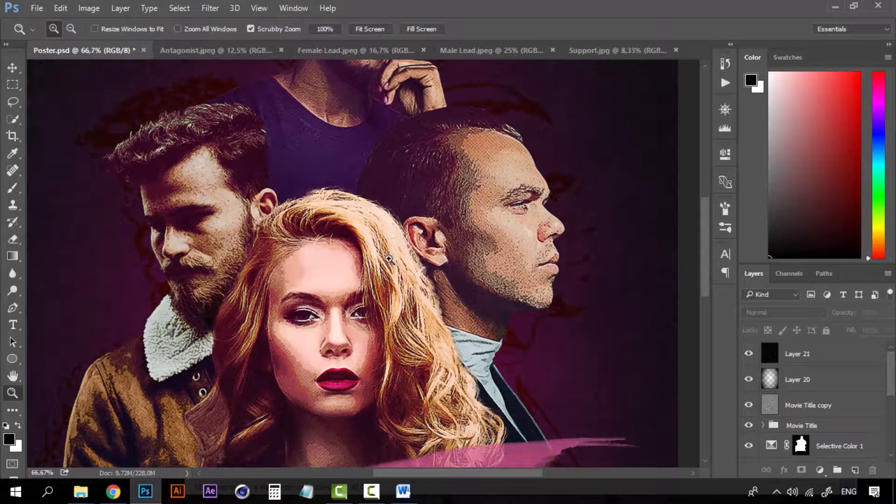
alt+click(395, 286)
alt+click(395, 285)
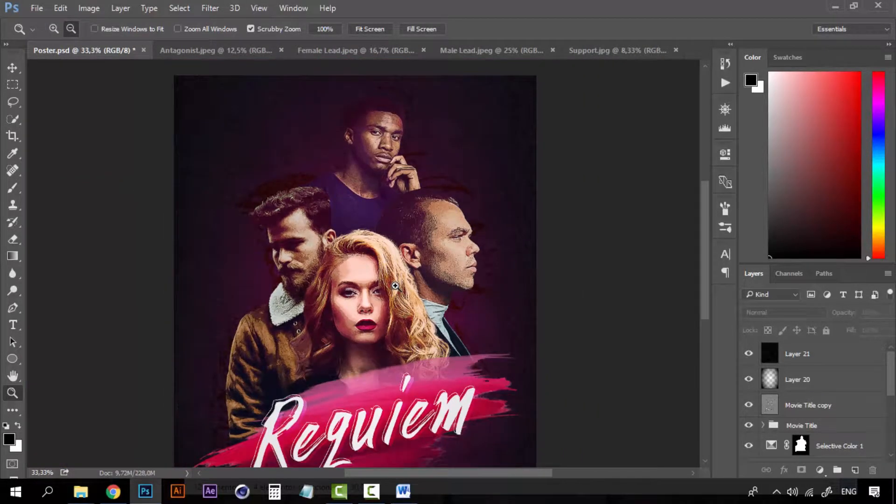
click(395, 286)
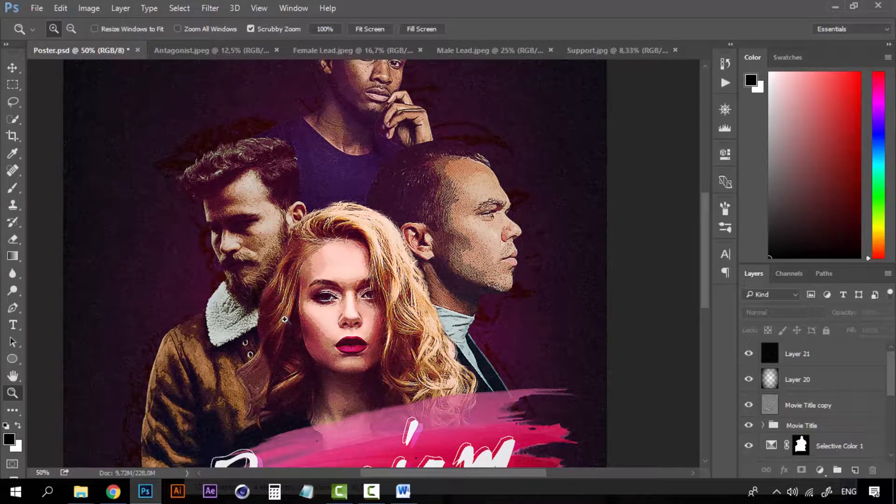
alt+click(378, 275)
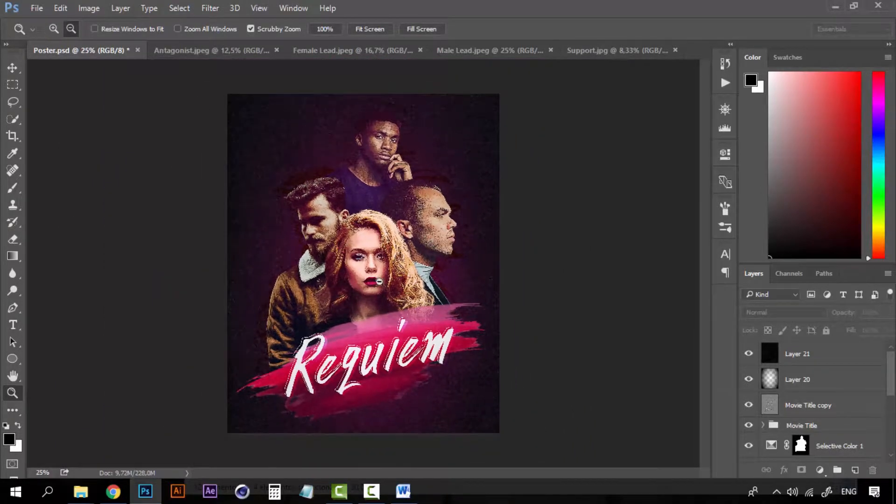
click(334, 250)
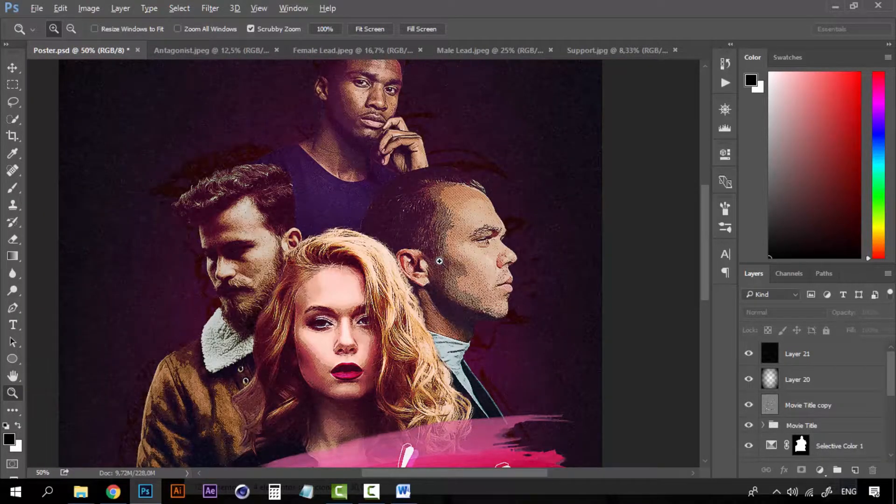
alt+click(439, 261)
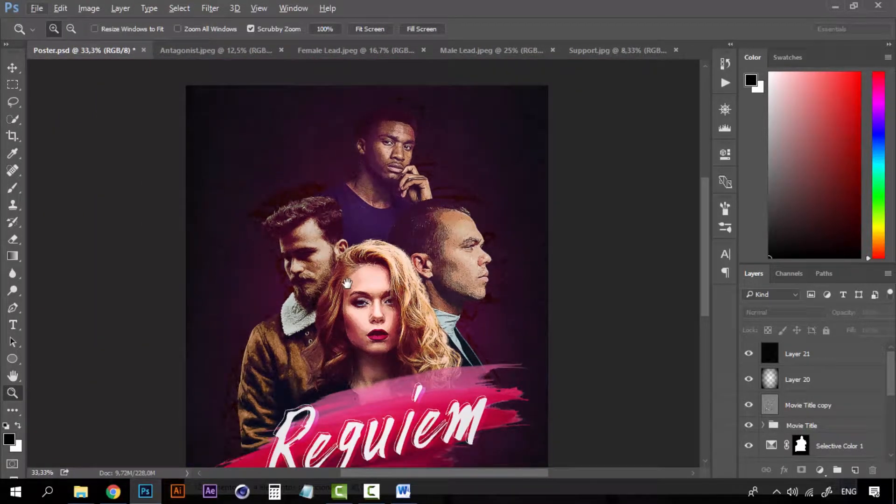
drag(366, 268, 367, 226)
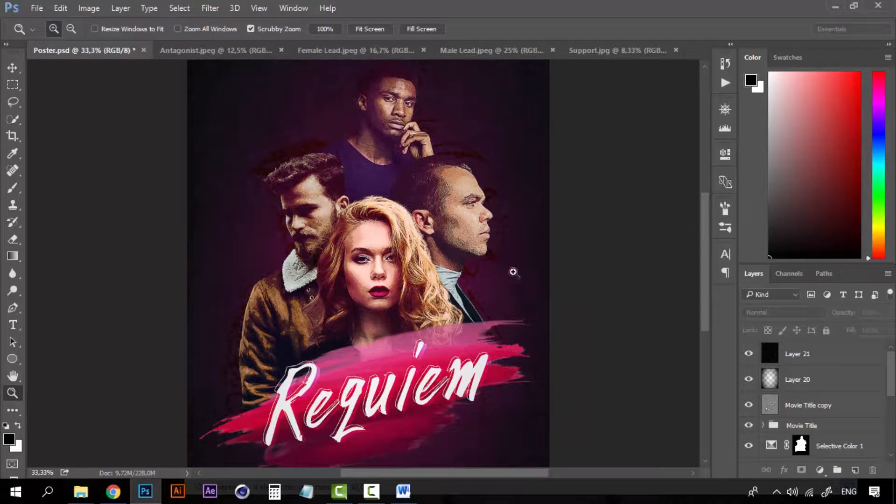
scroll(843, 428, down, 8)
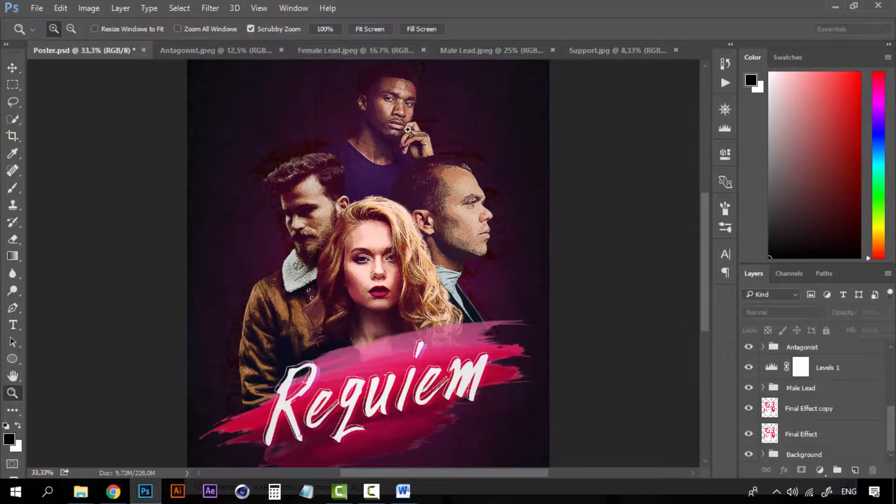
- Look through the Antagonist, Female Lead, Male Lead and Support source photos and return to the poster
click(217, 48)
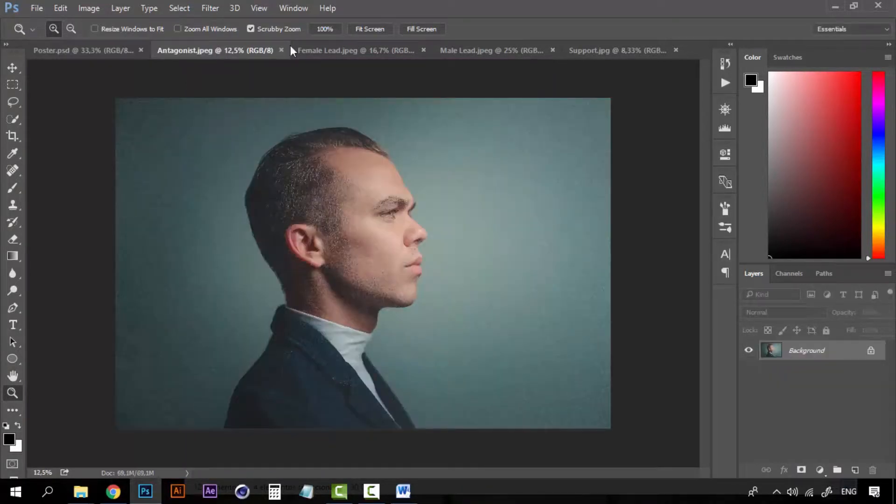
click(343, 48)
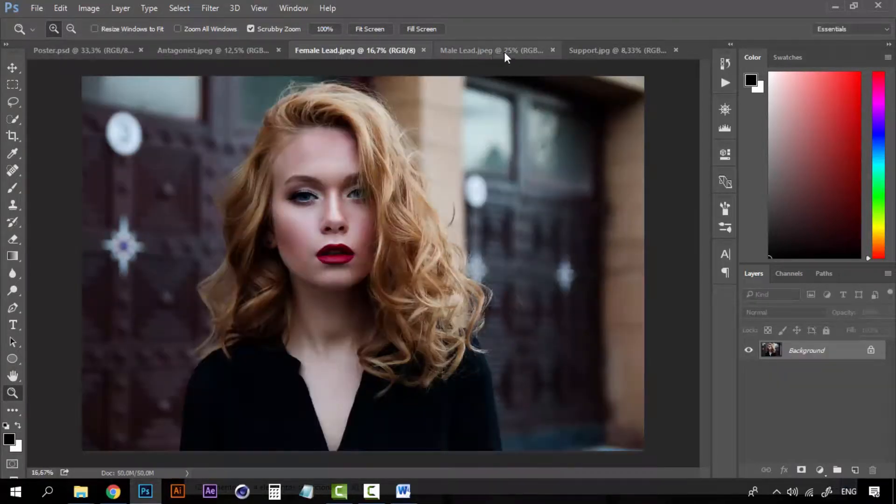
click(503, 51)
click(593, 49)
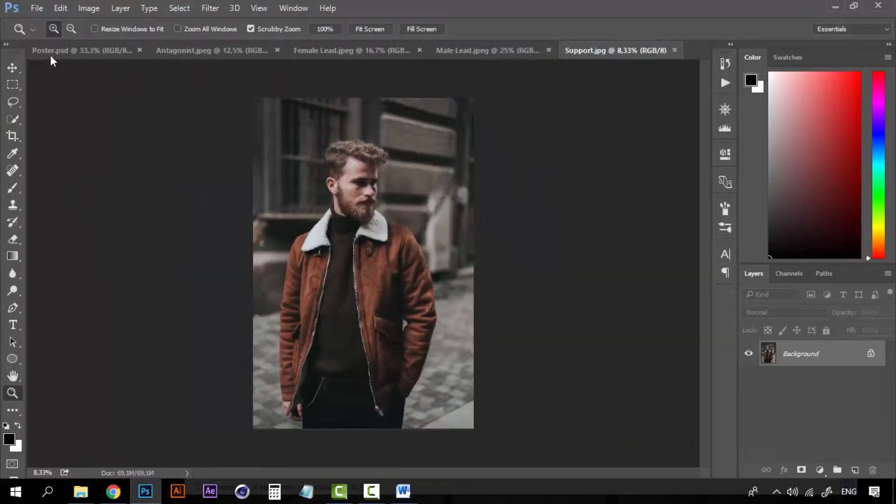
click(68, 51)
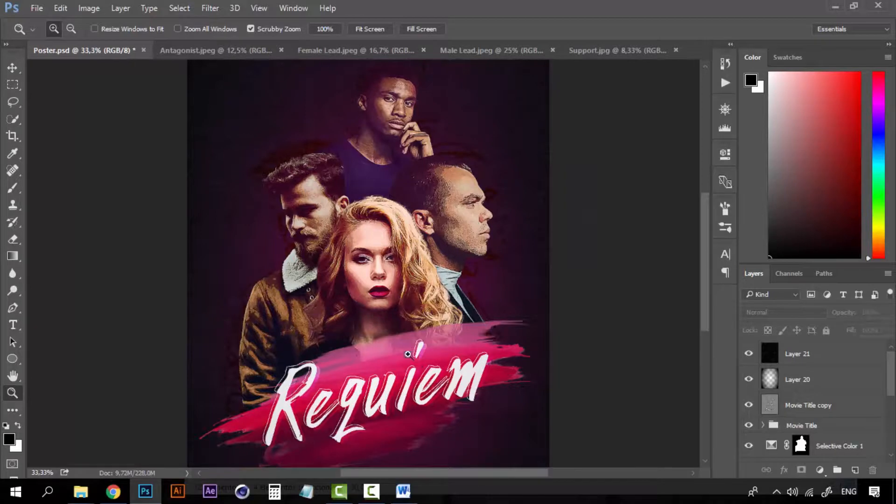
- Compare the original character photos' lighting and poses with how the characters appear in the poster composite
click(209, 55)
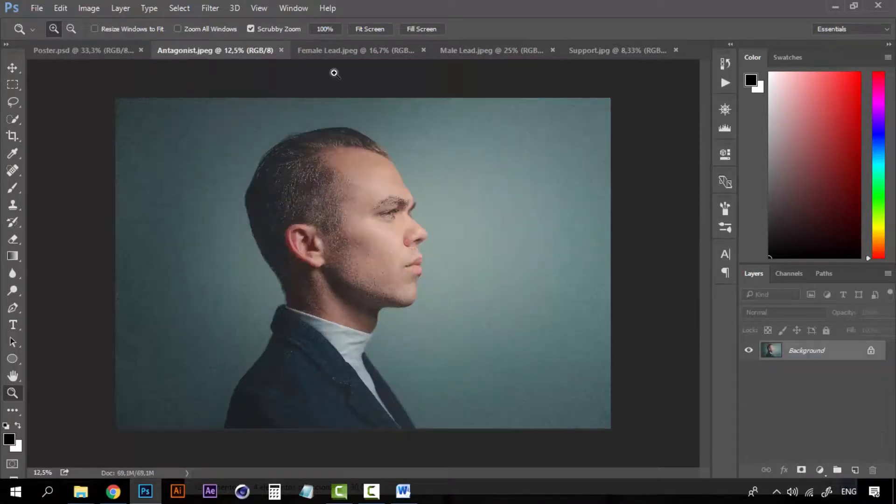
click(339, 55)
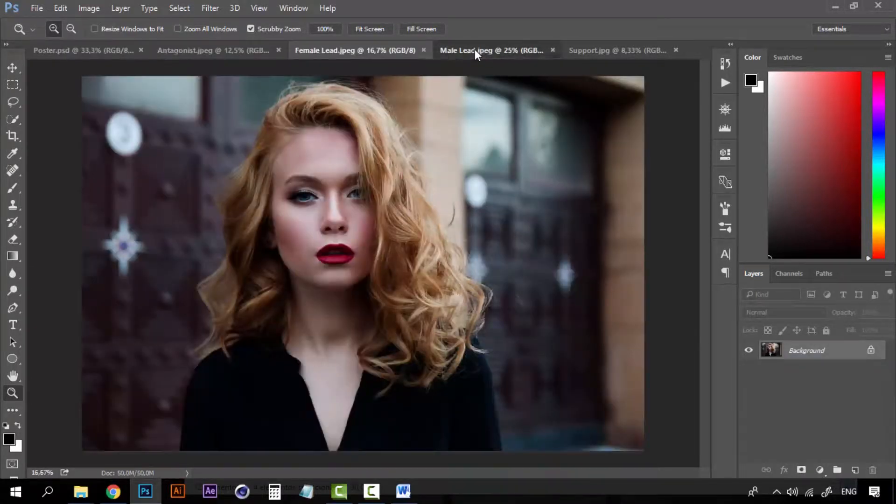
click(474, 49)
click(627, 52)
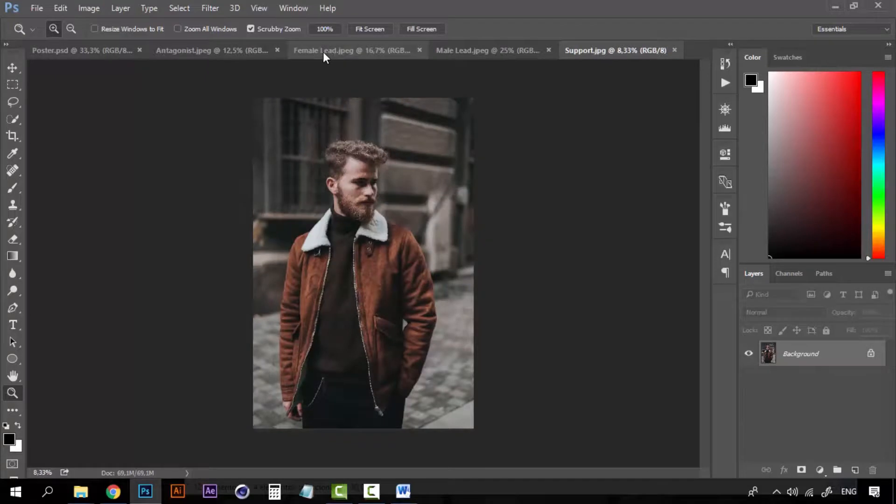
click(235, 49)
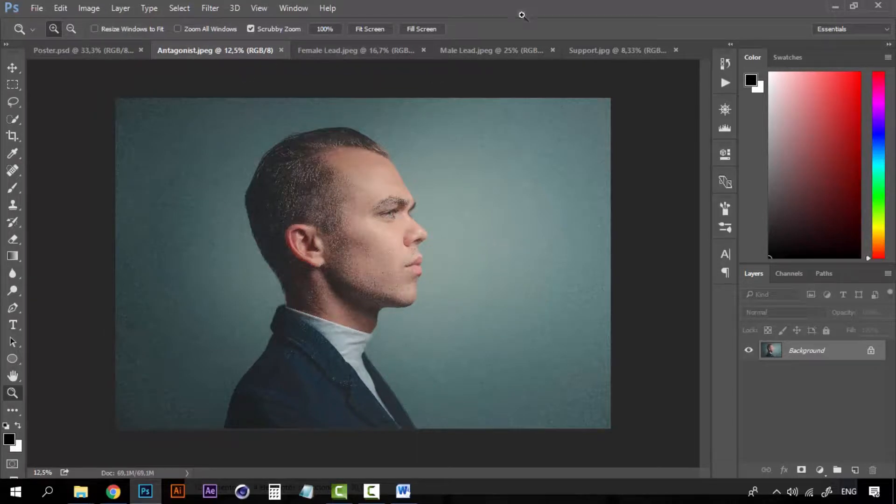
click(495, 50)
click(615, 51)
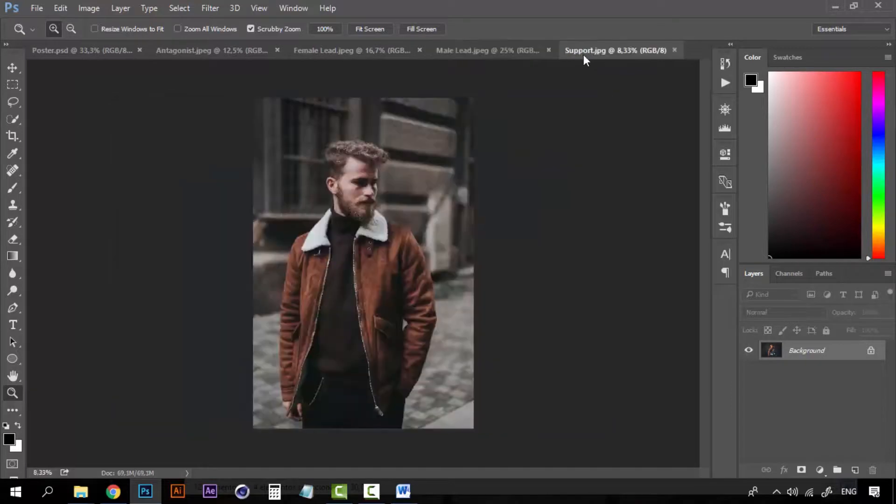
click(231, 50)
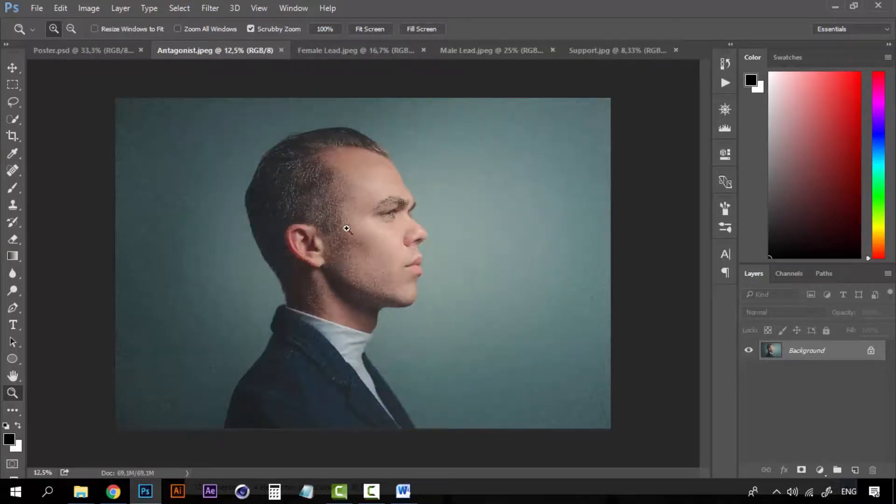
click(330, 46)
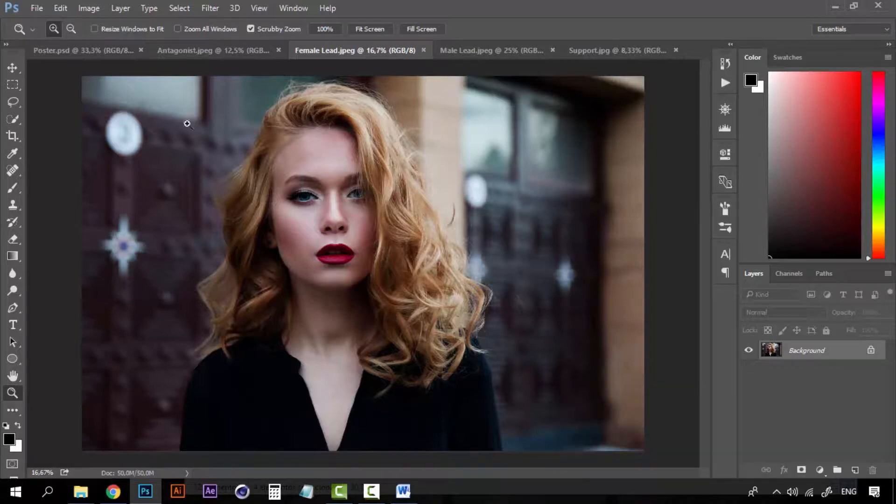
click(80, 50)
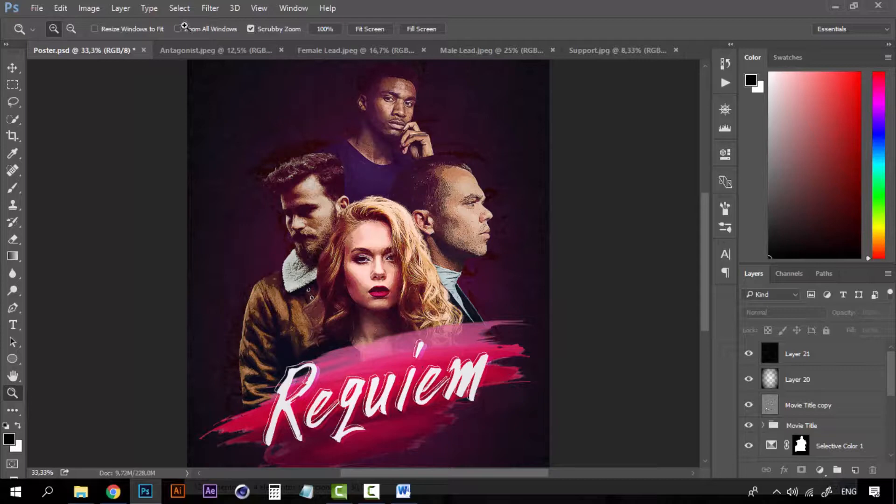
click(252, 54)
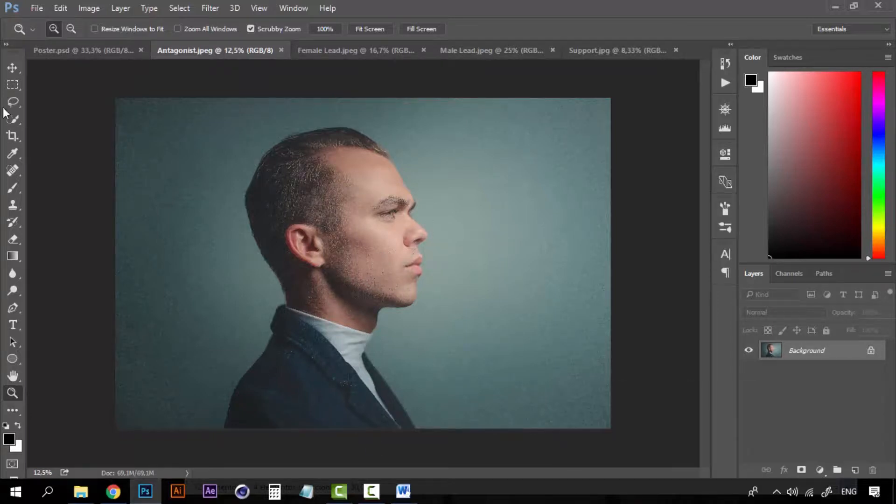
click(355, 49)
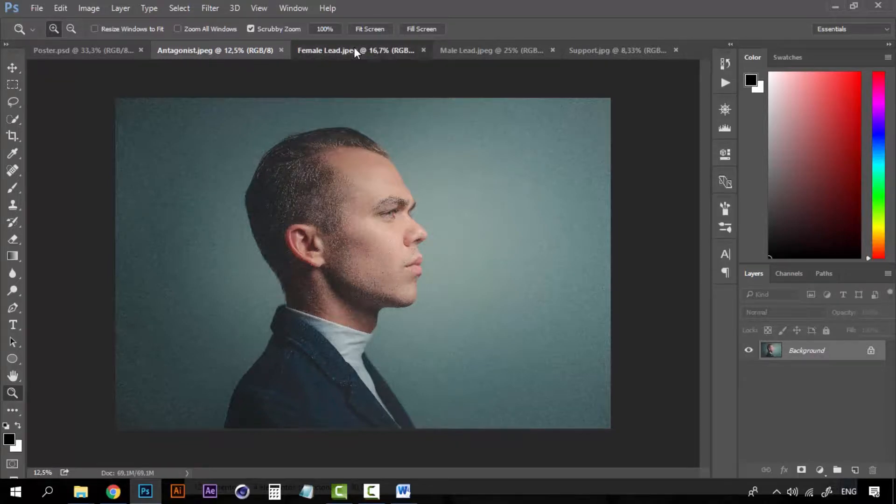
click(491, 49)
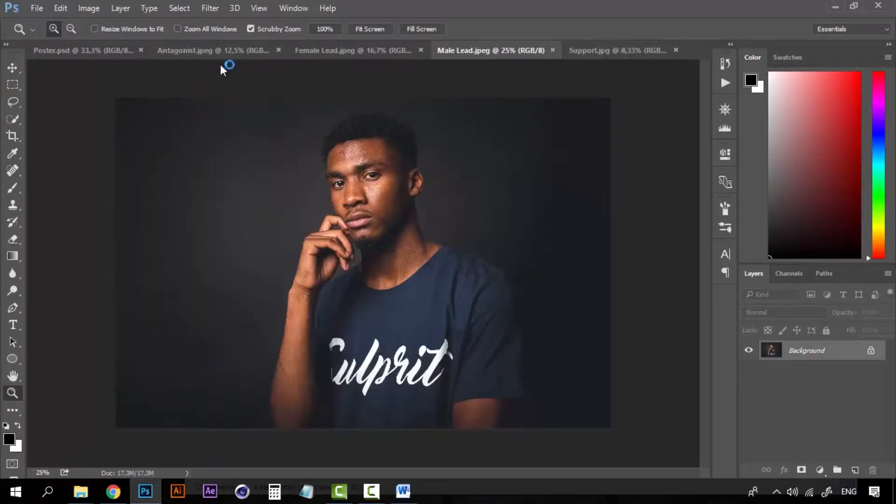
click(110, 52)
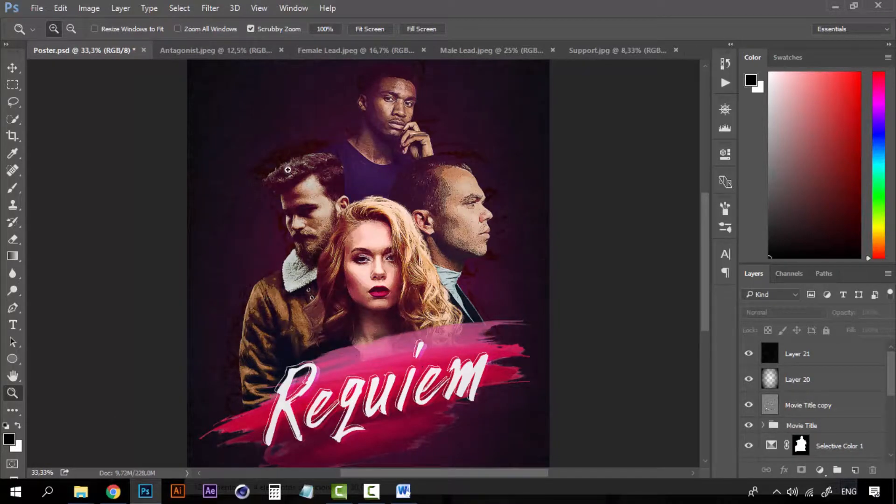
- In the Antagonist photo, start a Pen tool path at the image's lower edge and trace up the back of the jacket
click(232, 52)
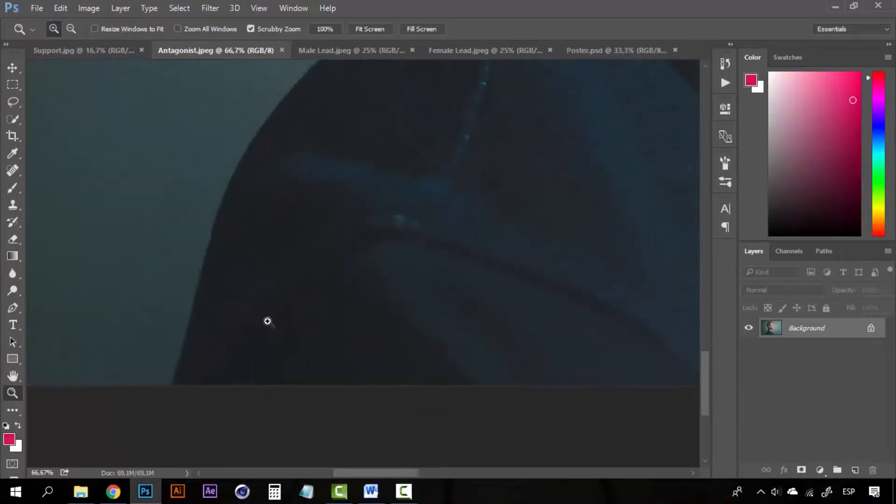
key(p)
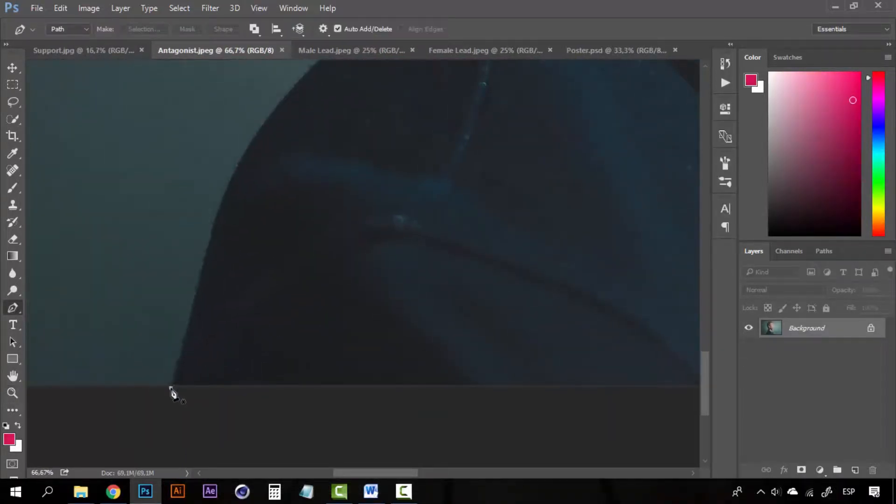
click(171, 388)
drag(204, 264, 206, 248)
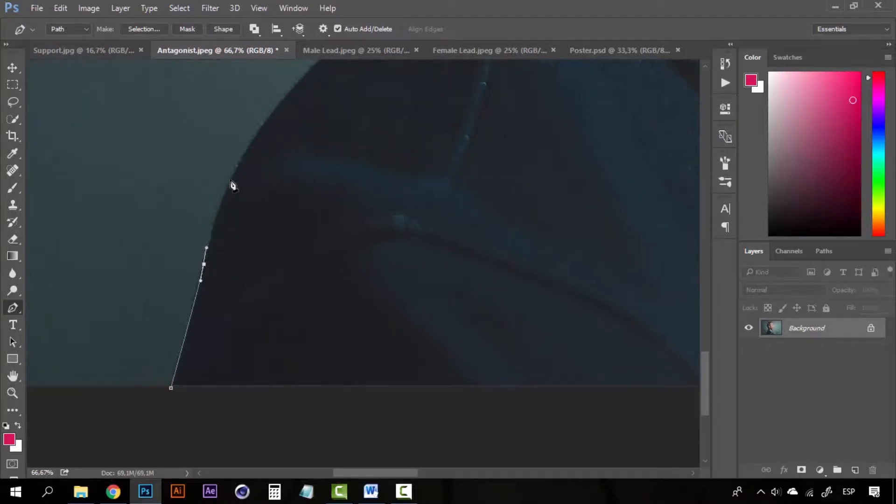
drag(239, 168, 260, 136)
alt+click(239, 169)
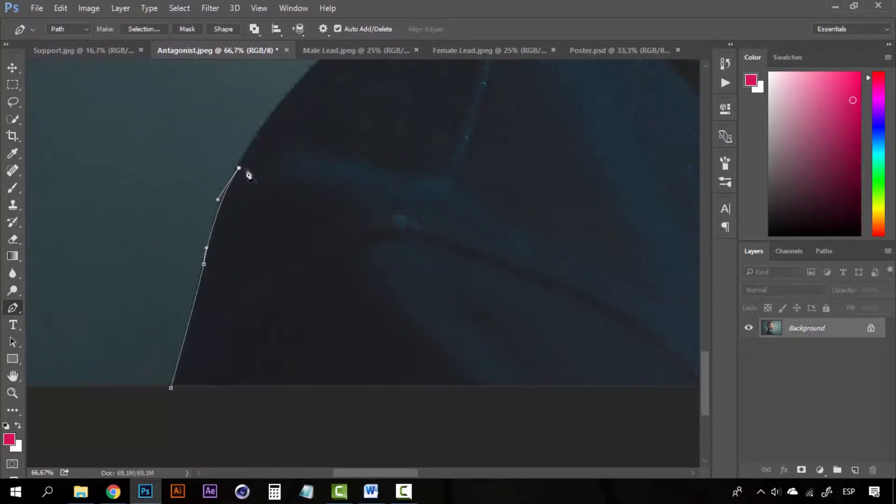
- Continue the path along the man's shoulder up to the point where it meets the jacket collar
scroll(310, 366, up, 5)
drag(321, 305, 406, 210)
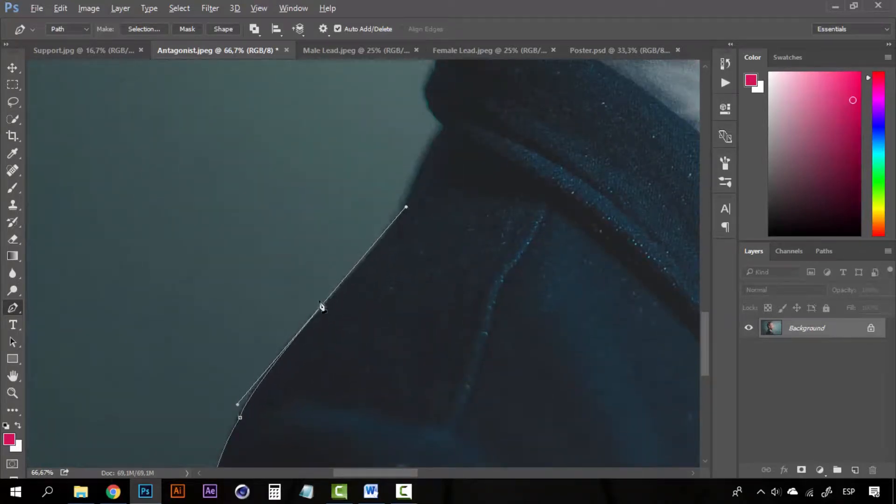
drag(323, 309, 364, 324)
alt+click(323, 310)
drag(407, 278, 413, 329)
alt+click(442, 213)
- Trace the path around the back of the jacket collar to the nape, ending in a corner point
drag(391, 285, 400, 262)
alt+click(391, 285)
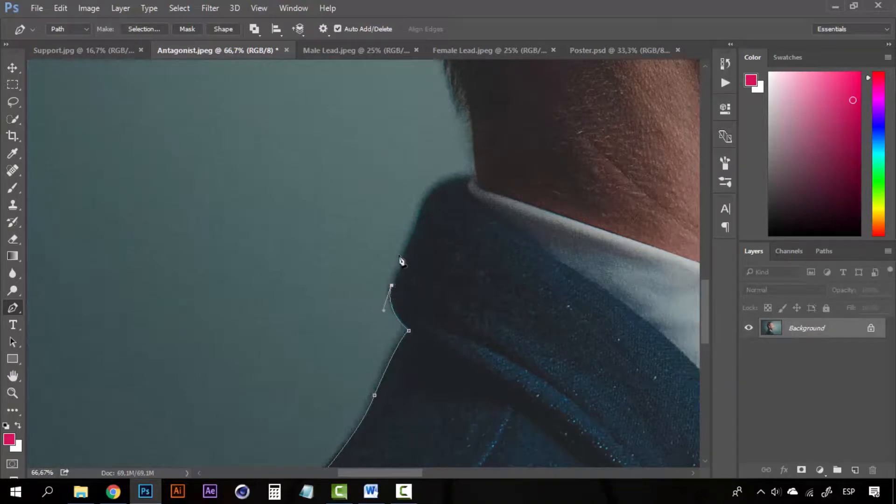
click(427, 197)
drag(475, 175, 517, 172)
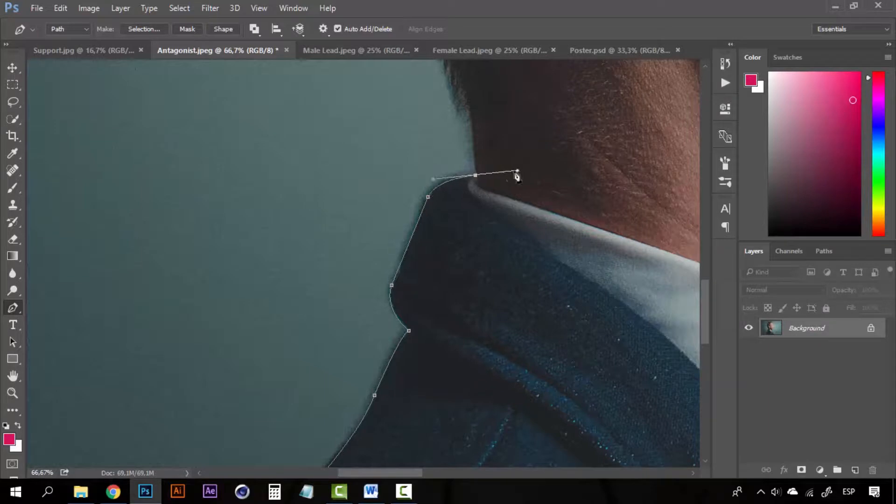
alt+click(476, 176)
scroll(481, 182, up, 4)
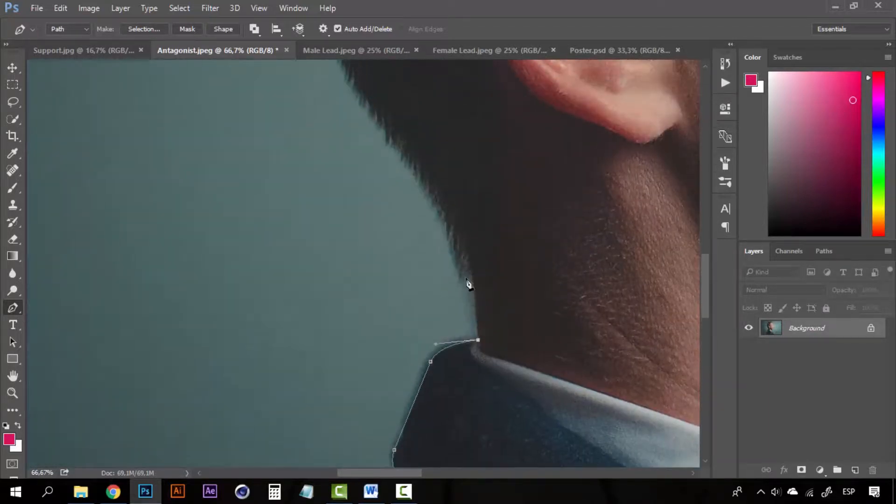
- Continue the Pen path from the collar up the nape and along the hair edge behind the ear
click(476, 287)
click(470, 272)
click(465, 258)
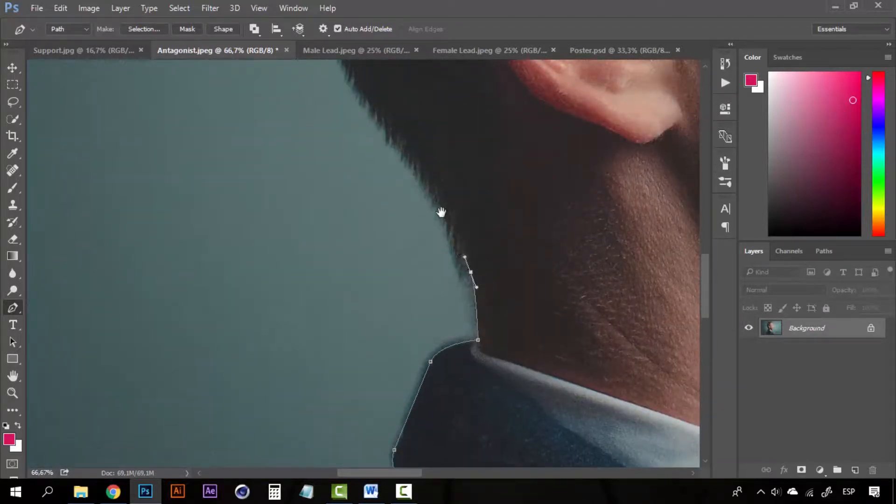
drag(442, 210, 476, 292)
drag(436, 231, 478, 385)
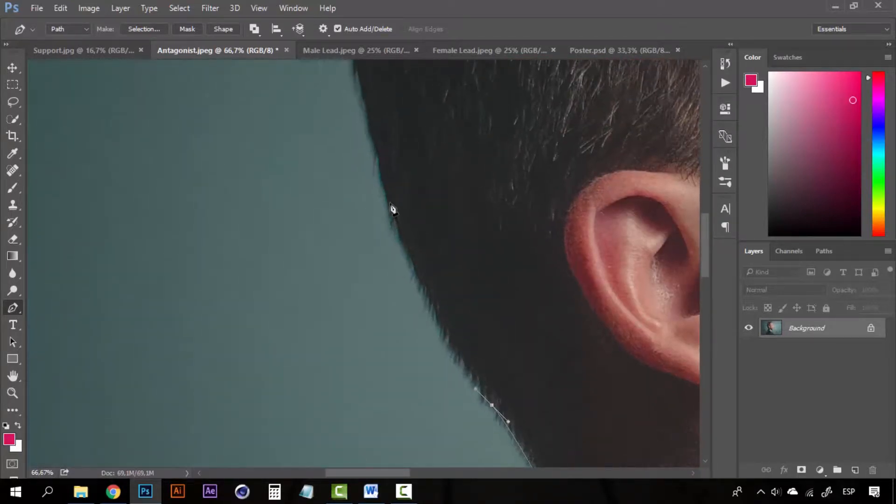
drag(390, 203, 367, 130)
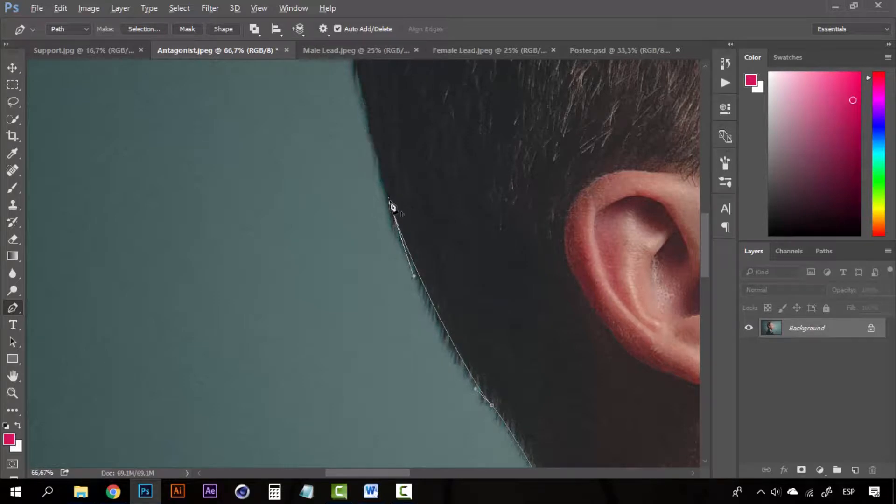
- Undo the last attempted point and place a curved anchor slightly higher on the back of the head
drag(398, 170, 400, 301)
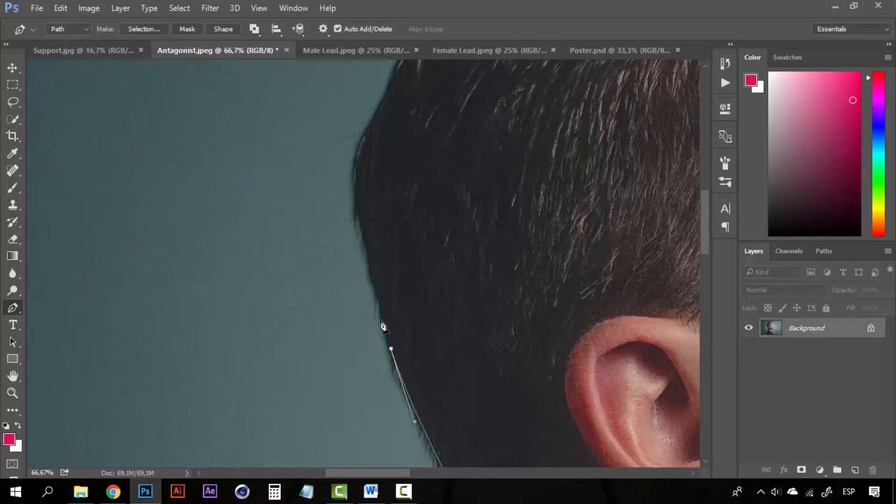
drag(383, 328, 380, 312)
key(ctrl+z)
drag(381, 302, 382, 280)
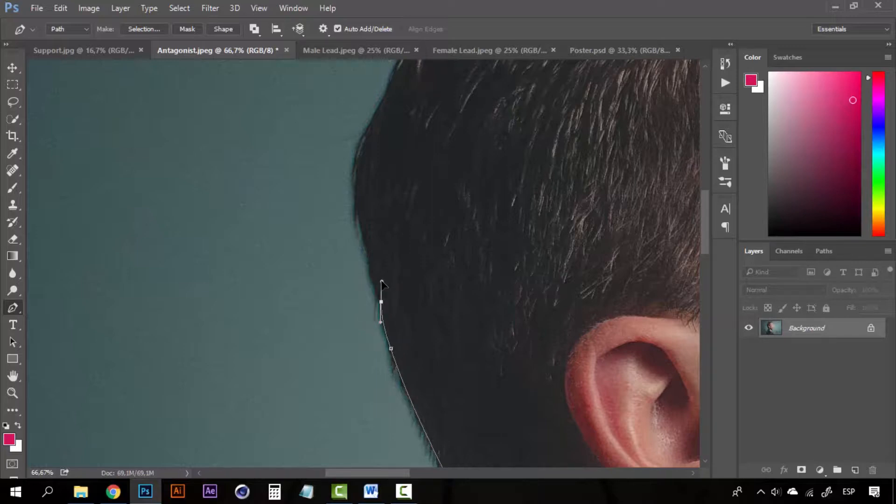
- Examine closely how the newest path segment follows the dark hair edge at the back of the head
key(z)
click(385, 333)
click(385, 337)
click(386, 346)
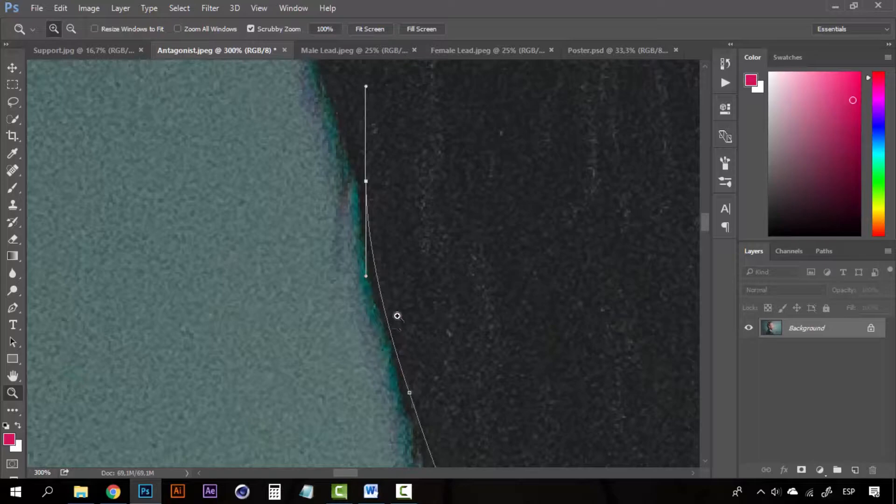
alt+click(409, 278)
alt+click(404, 283)
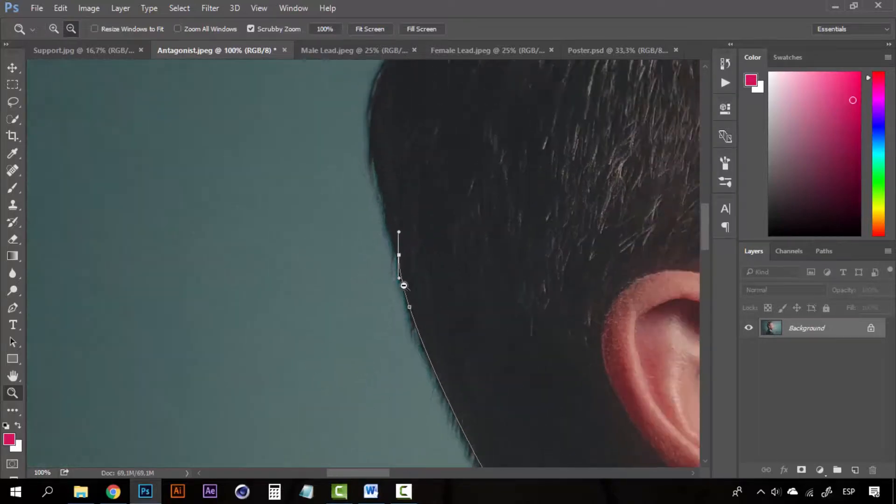
click(398, 290)
click(399, 290)
drag(389, 222, 395, 276)
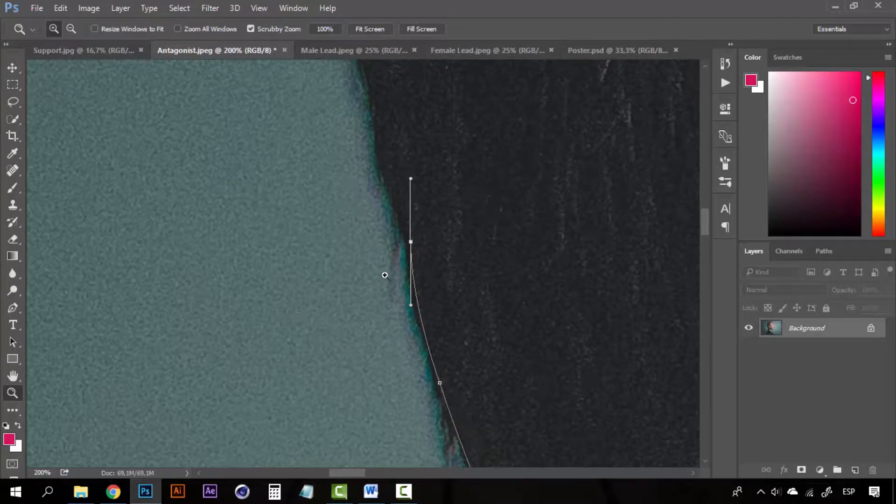
alt+click(386, 244)
alt+click(298, 239)
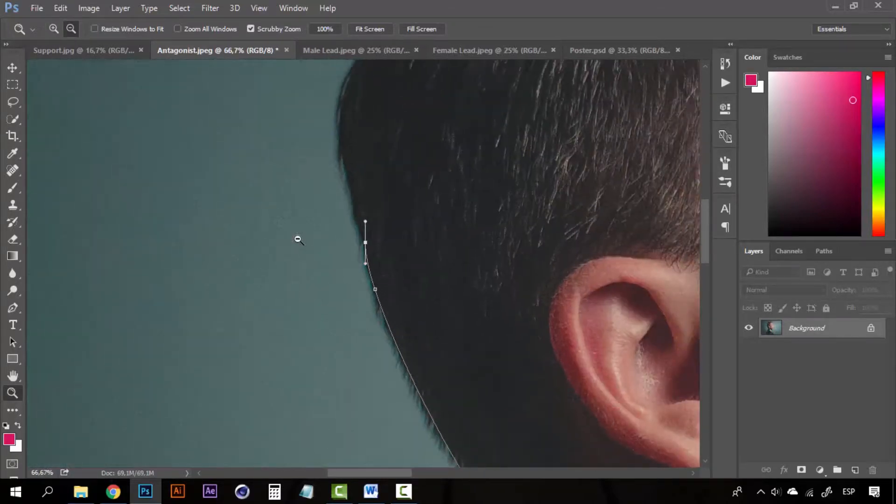
alt+click(298, 239)
- Extend the path with a curved point up the back of the head, leaving no outgoing handle on it
click(312, 157)
click(359, 282)
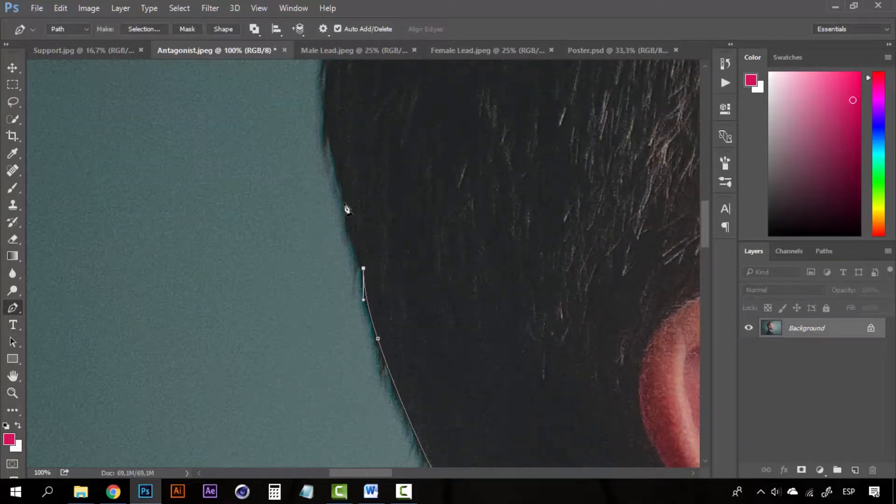
click(352, 241)
click(346, 192)
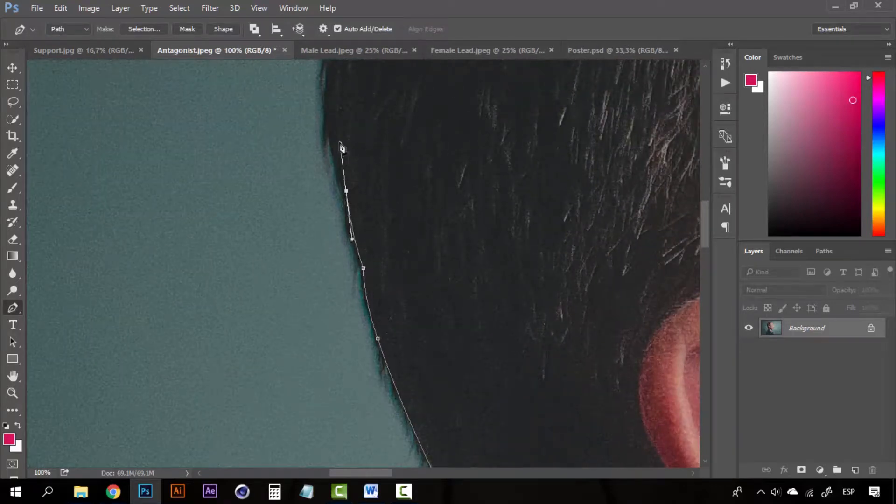
click(341, 145)
drag(358, 224, 384, 329)
key(ctrl+z)
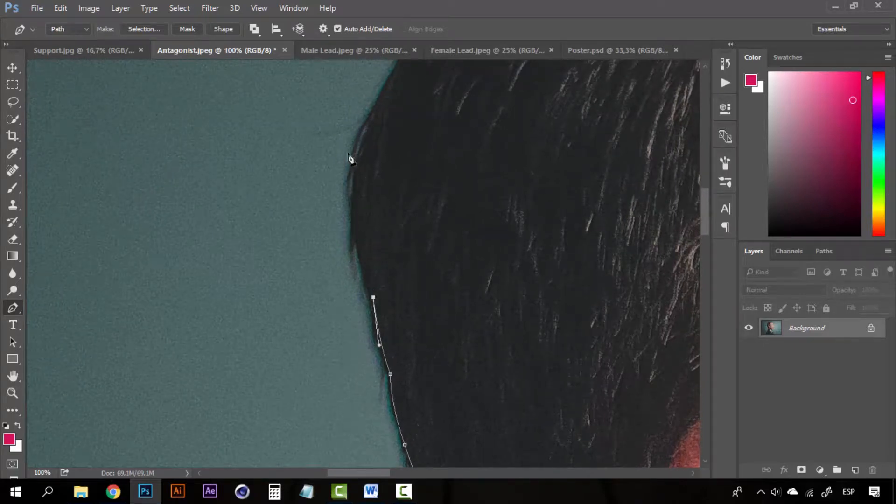
- Trace around the rearmost bulge of the head and up toward the crown, removing each point's outgoing handle
drag(357, 172, 367, 95)
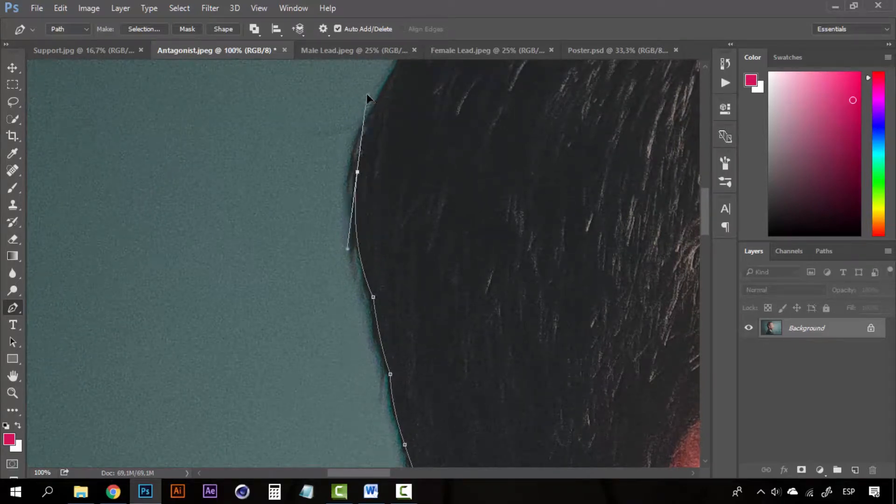
alt+click(357, 172)
drag(356, 176, 371, 304)
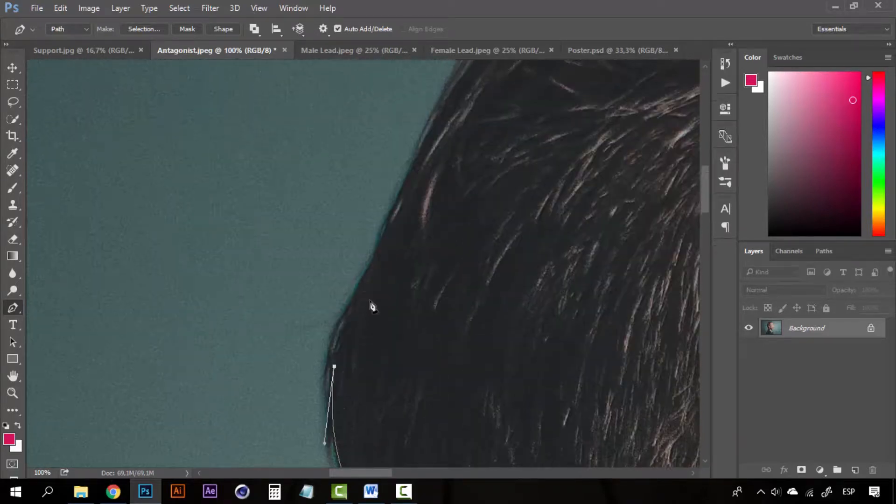
drag(384, 240, 430, 161)
drag(389, 262, 337, 390)
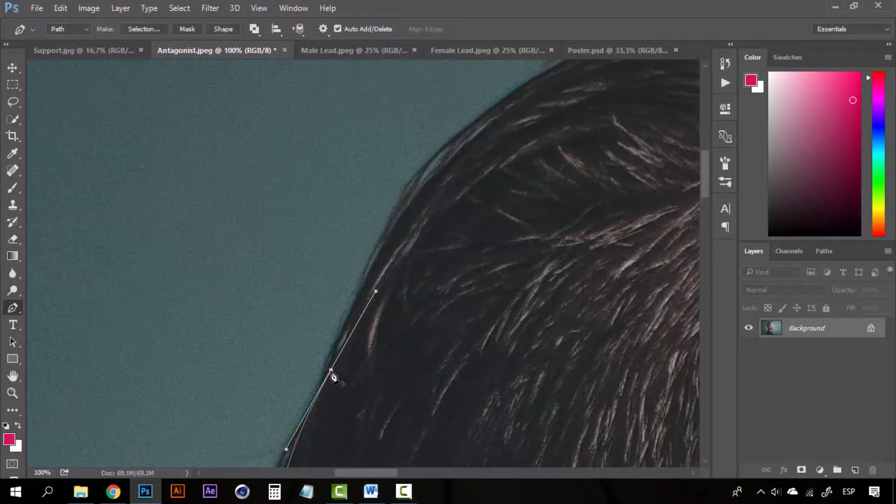
alt+click(331, 370)
- Trace the rounded crown with curved points placed just inside the stray hairs
drag(371, 275, 381, 252)
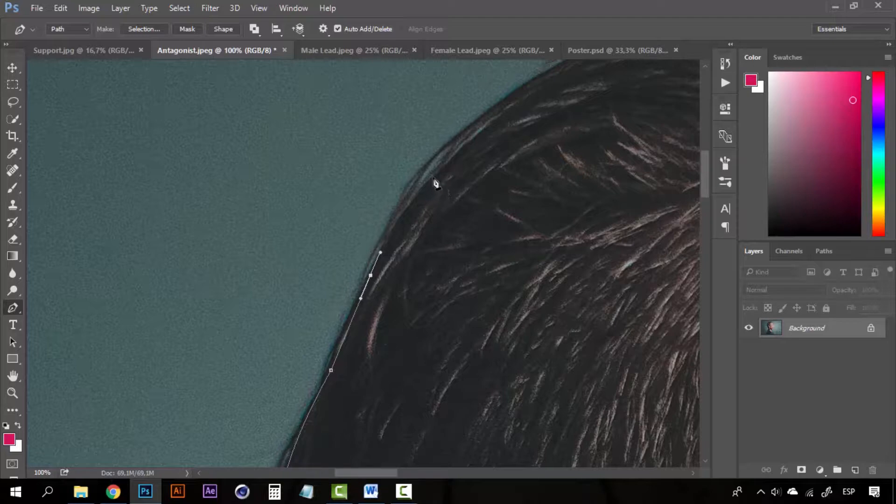
drag(434, 176, 382, 212)
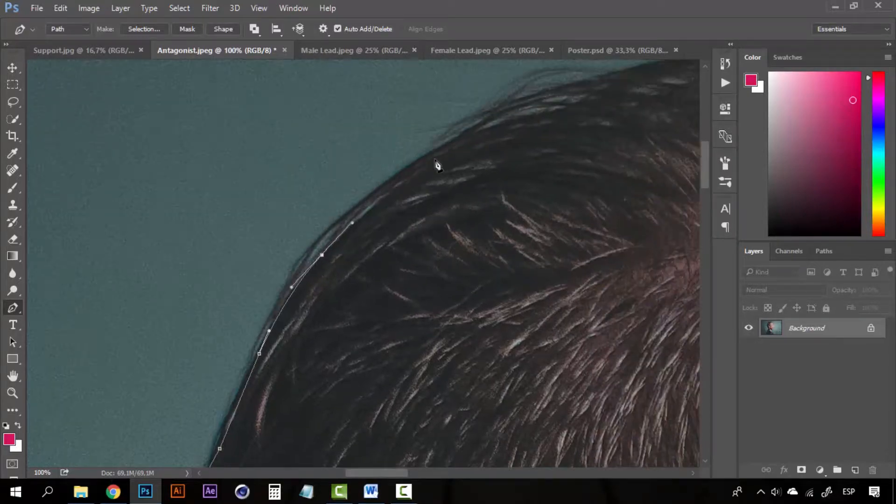
drag(461, 142, 526, 120)
- Continue the path over the top of the head to where the hair starts sloping toward the forehead
key(z)
alt+click(530, 121)
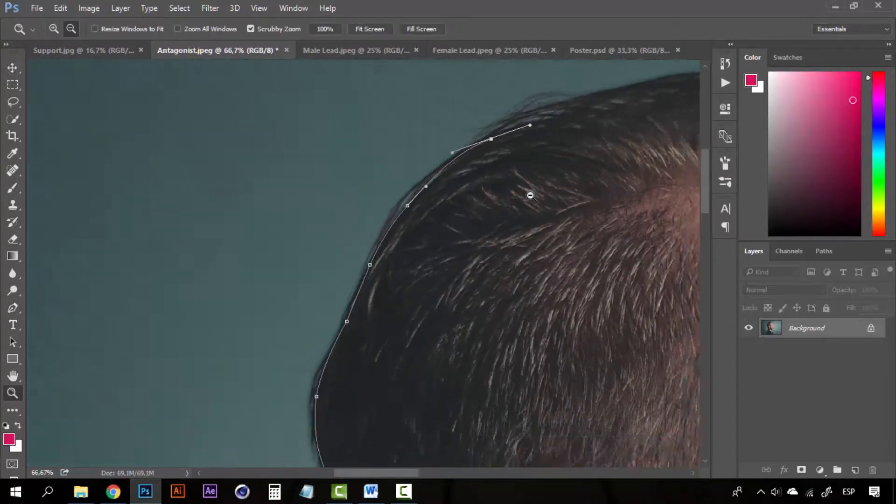
alt+click(530, 193)
drag(507, 208, 319, 240)
key(p)
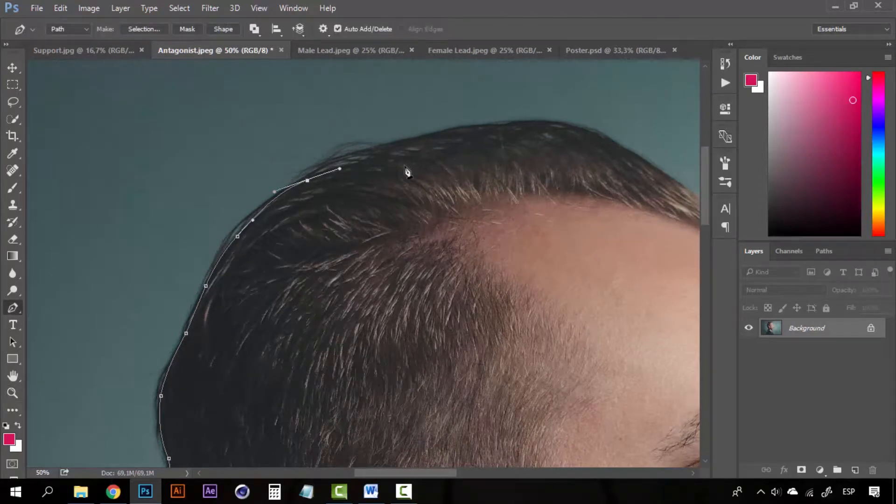
drag(439, 135, 502, 120)
drag(593, 129, 618, 137)
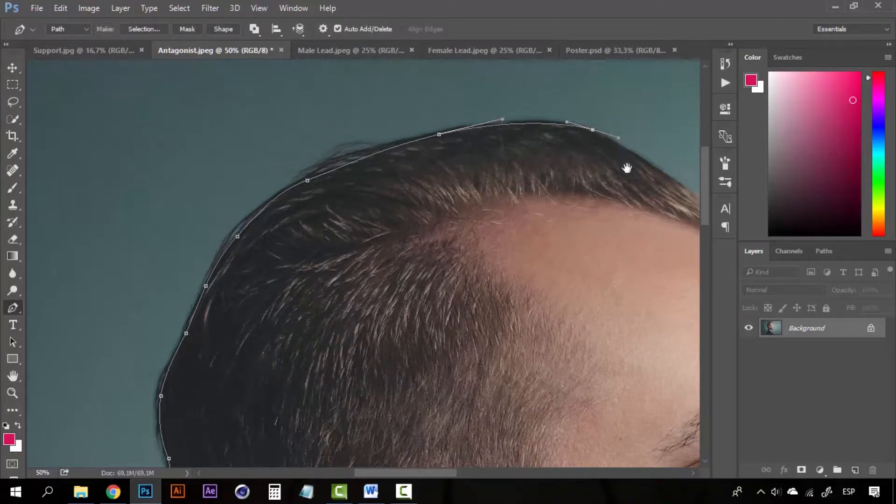
- Trace the sloping hair down to the front hairline tip and end in a corner point
drag(632, 174, 473, 127)
drag(557, 164, 575, 171)
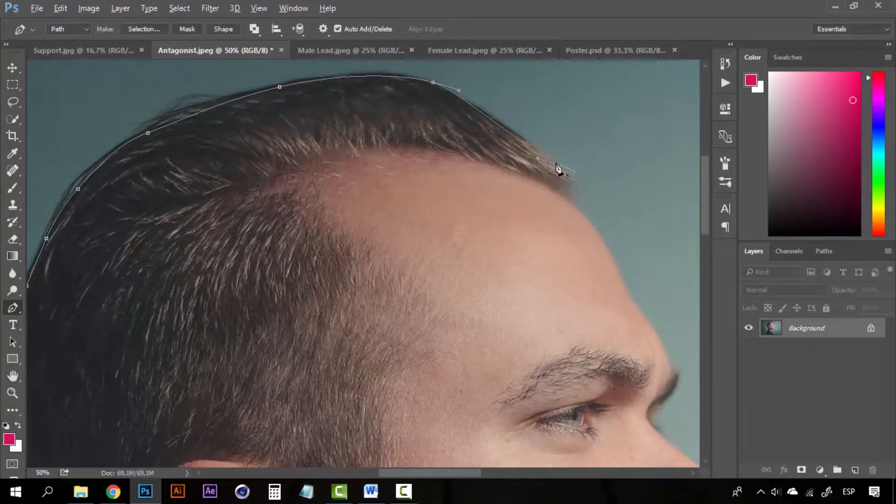
alt+click(556, 164)
- Trace the curve of the forehead down to just above the brow, ending in a corner point
drag(576, 207, 583, 241)
alt+click(577, 207)
drag(620, 306, 451, 232)
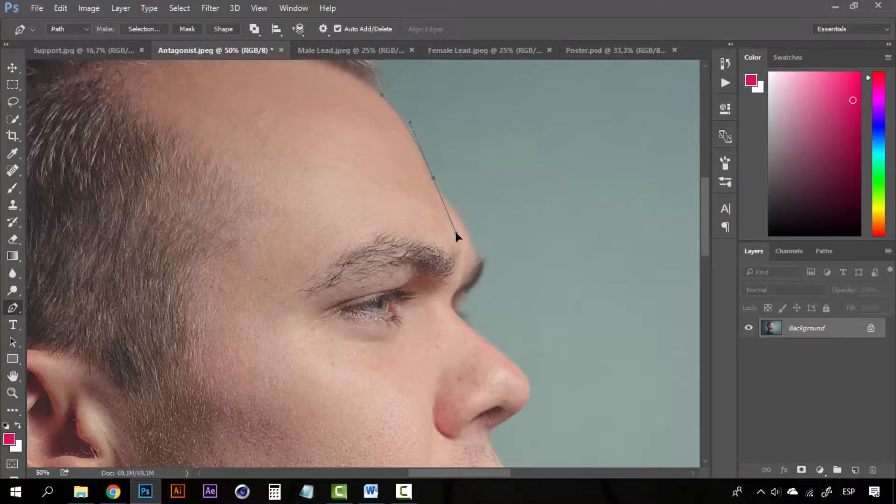
alt+click(434, 178)
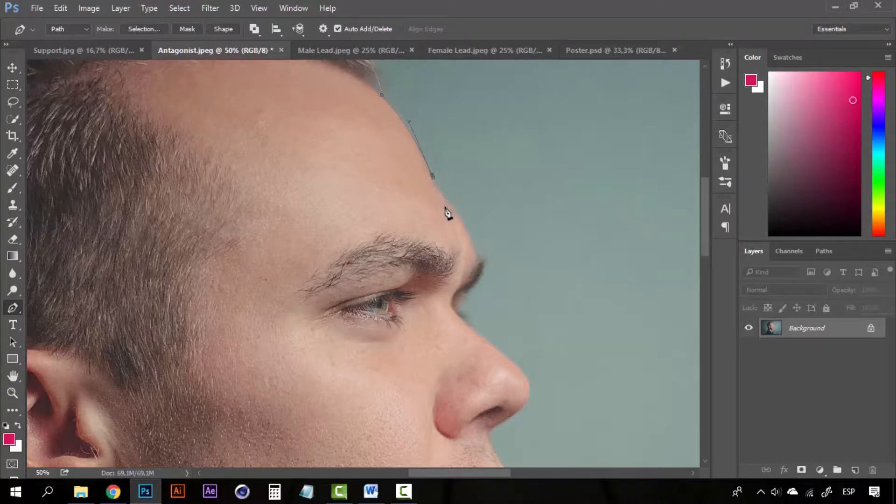
alt+click(434, 179)
- Trace the brow ridge, the dip at the eye and the nose bridge, ending in a corner point at the nose tip
click(477, 246)
drag(469, 300, 472, 300)
drag(488, 354, 440, 224)
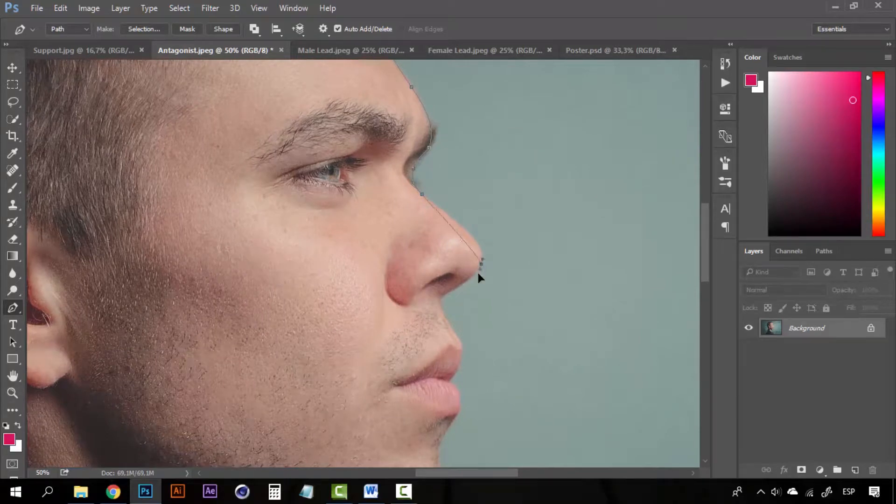
drag(477, 277, 473, 289)
alt+click(481, 264)
- Trace the profile from under the nose, around both lips, to the underside of the chin
drag(412, 309, 410, 317)
drag(462, 347, 485, 384)
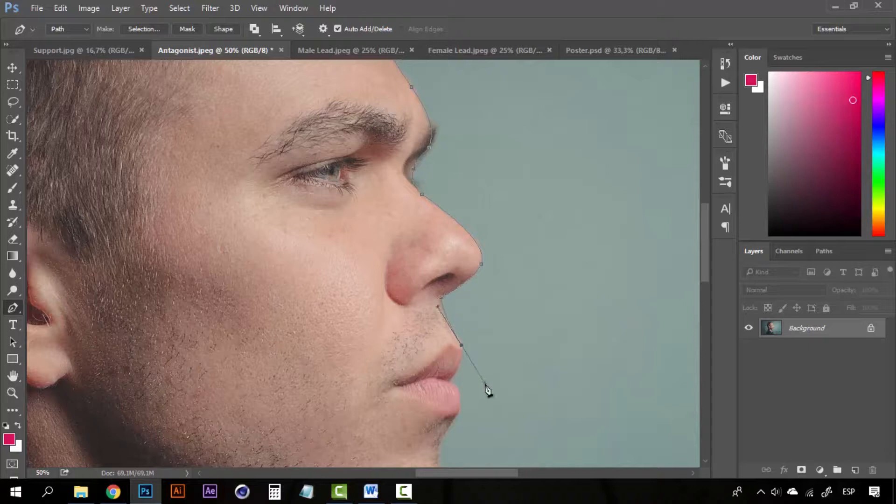
alt+click(461, 346)
drag(449, 381, 433, 397)
scroll(452, 386, down, 5)
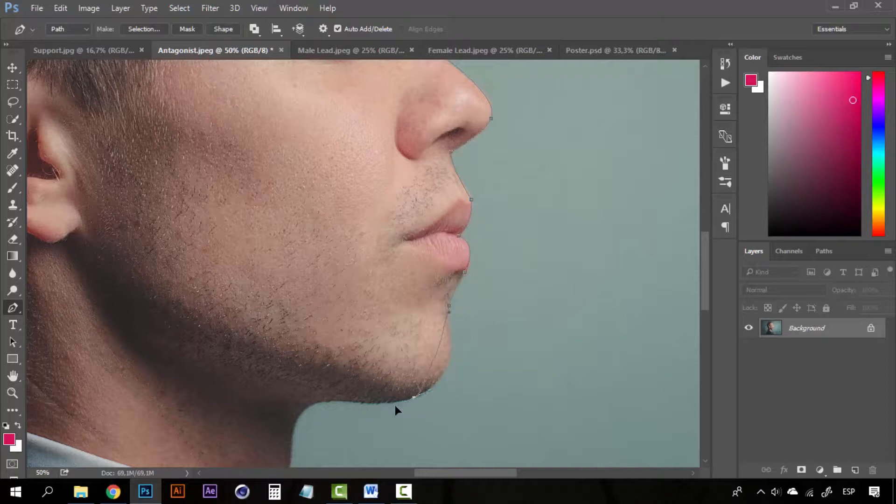
- Display the Navigator for moving around the zoomed photo
drag(496, 304, 616, 98)
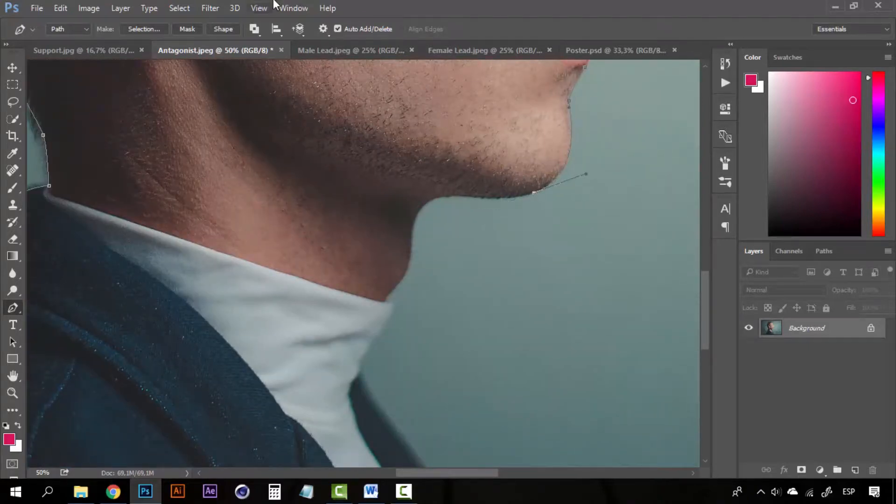
click(285, 8)
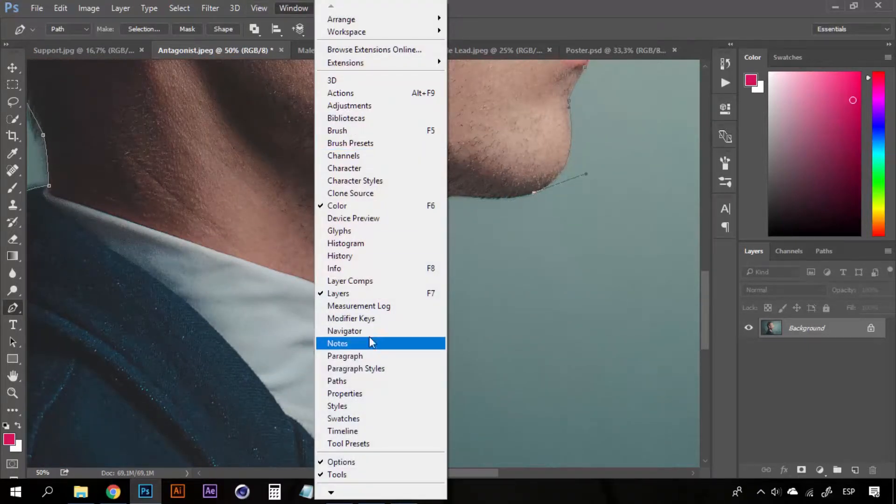
click(345, 331)
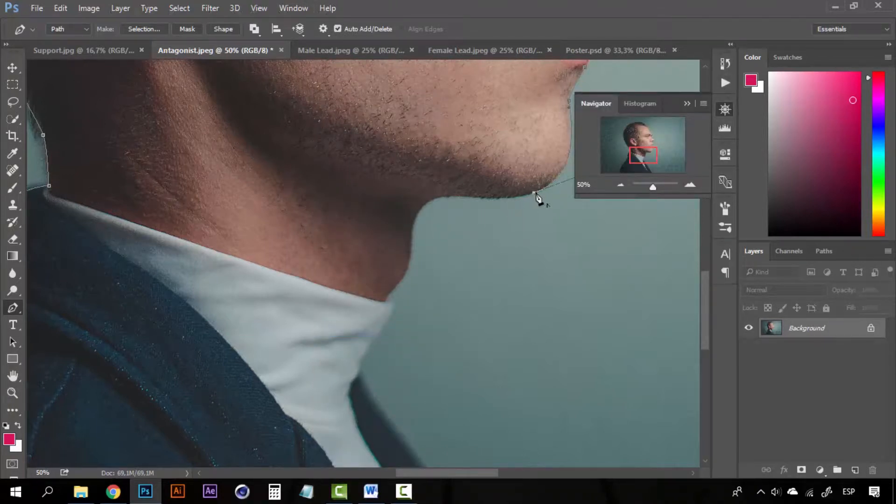
- Trace the underside of the jaw and curve the path down into the throat
click(449, 196)
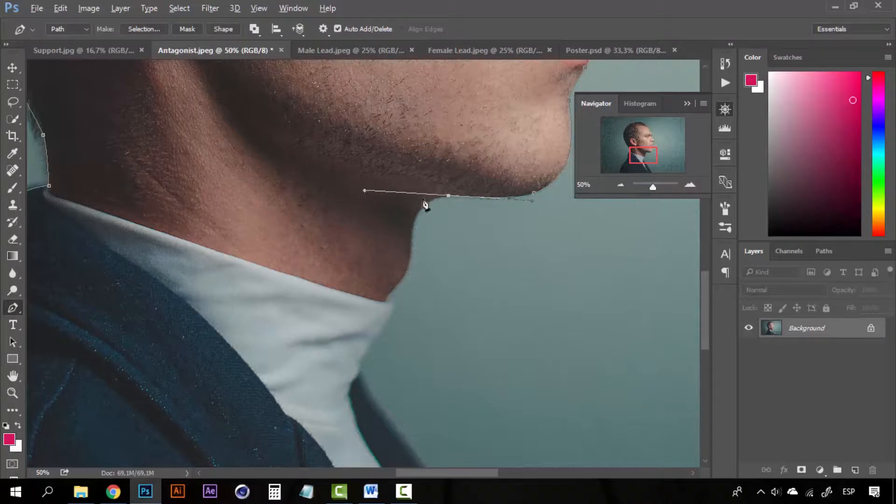
alt+click(449, 196)
drag(412, 226, 404, 260)
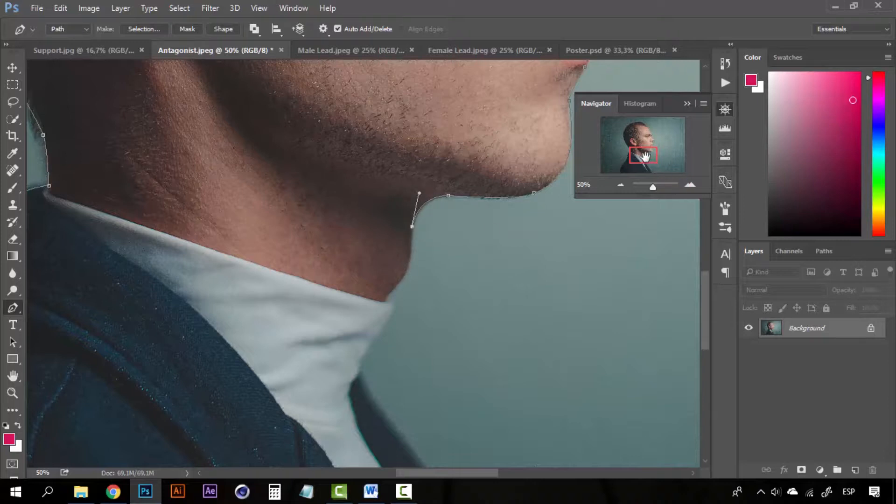
- Trace the throat, the white turtleneck and the far jacket lapel down to the image's lower edge
drag(395, 289, 371, 300)
drag(426, 436, 425, 243)
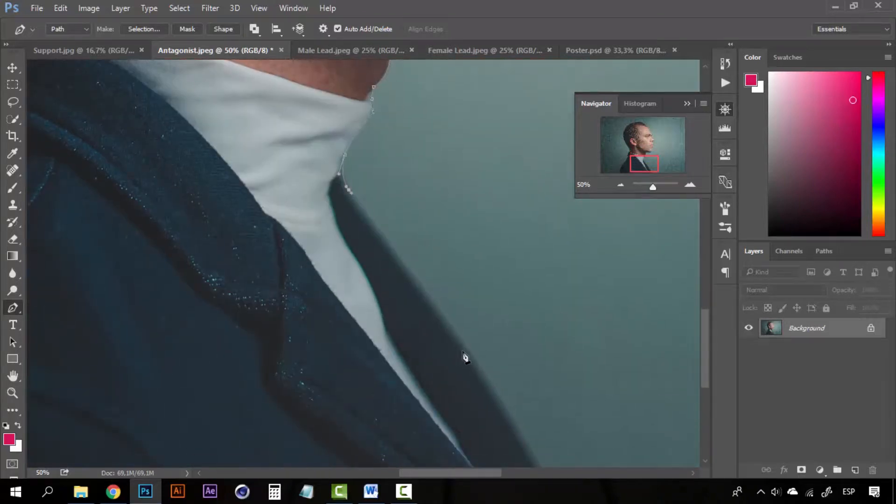
drag(464, 355, 481, 372)
drag(525, 424, 467, 208)
drag(480, 266, 482, 277)
- Close the path along the image's lower edge at its starting point behind the jacket
drag(238, 291, 670, 346)
drag(215, 314, 393, 309)
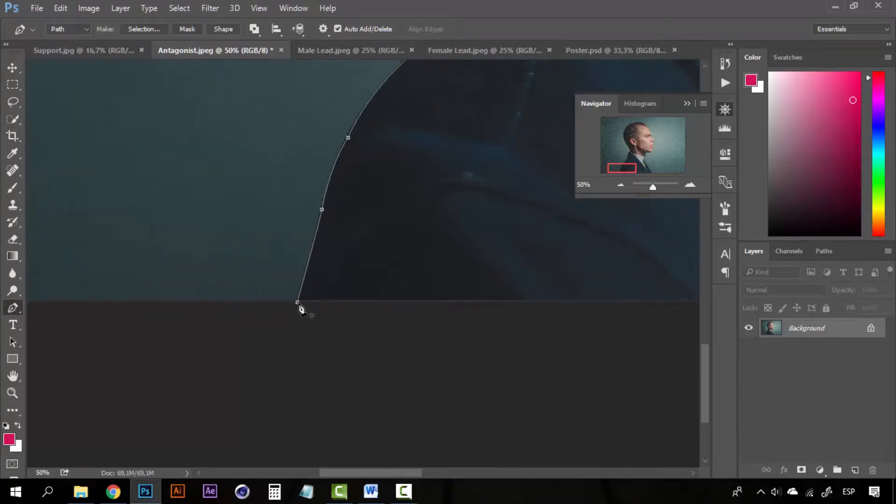
click(297, 303)
- Review the closed path around the man's whole outline
drag(511, 226, 242, 242)
key(z)
alt+click(498, 182)
alt+click(498, 182)
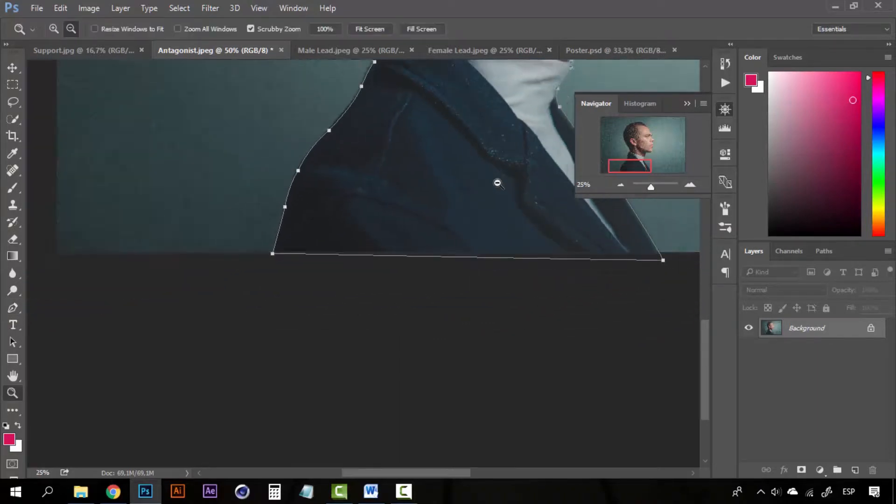
alt+click(497, 182)
alt+click(498, 183)
click(369, 299)
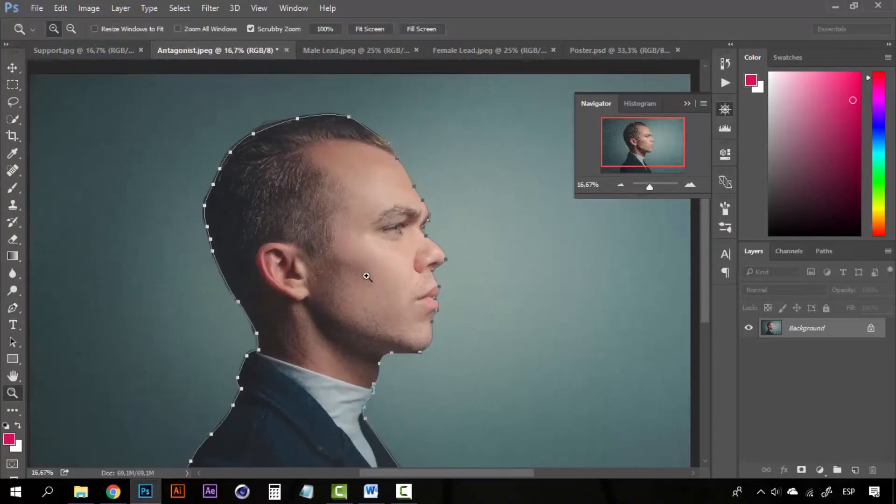
- Convert the path into a selection with 0-pixel feather, copy it to a new layer and hide the Background
key(p)
right_click(367, 281)
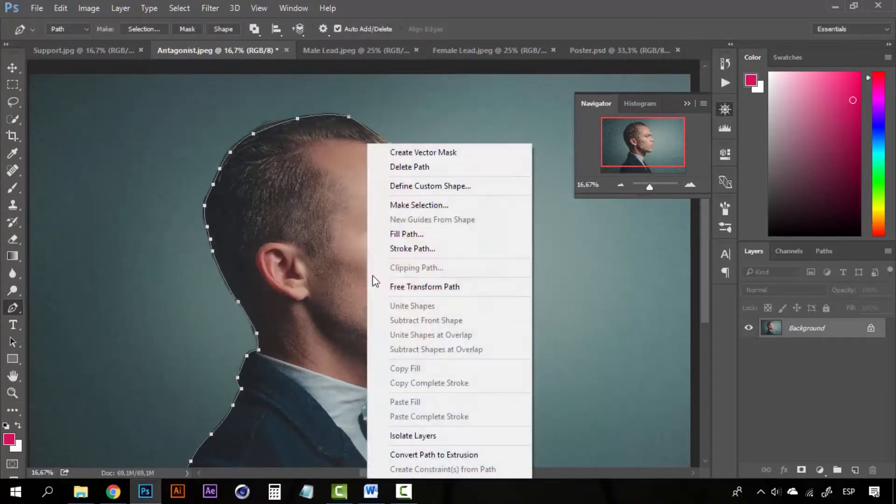
click(472, 204)
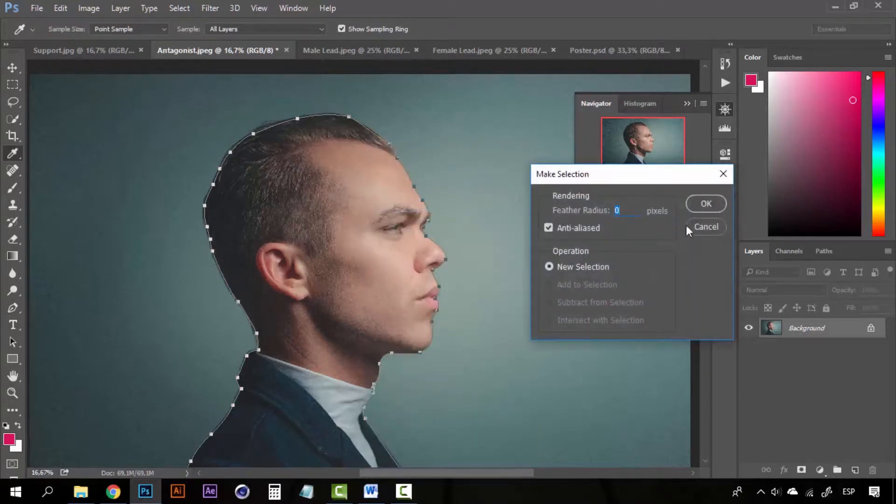
click(705, 204)
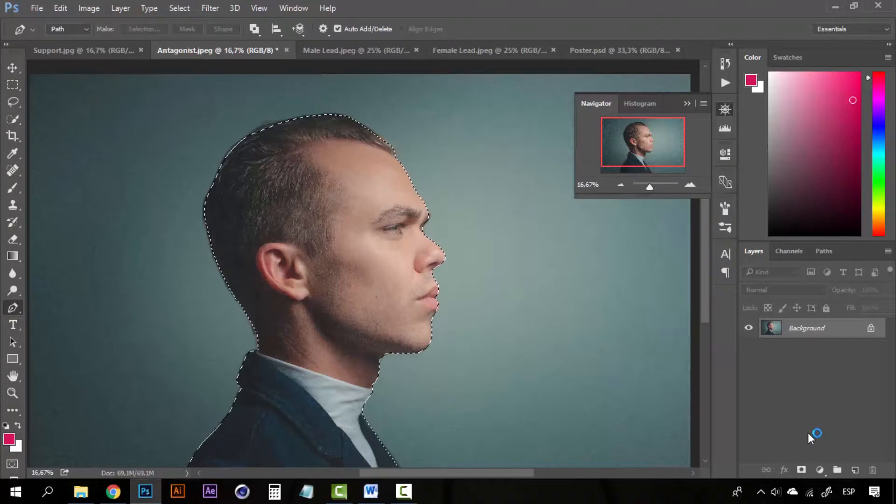
key(ctrl+j)
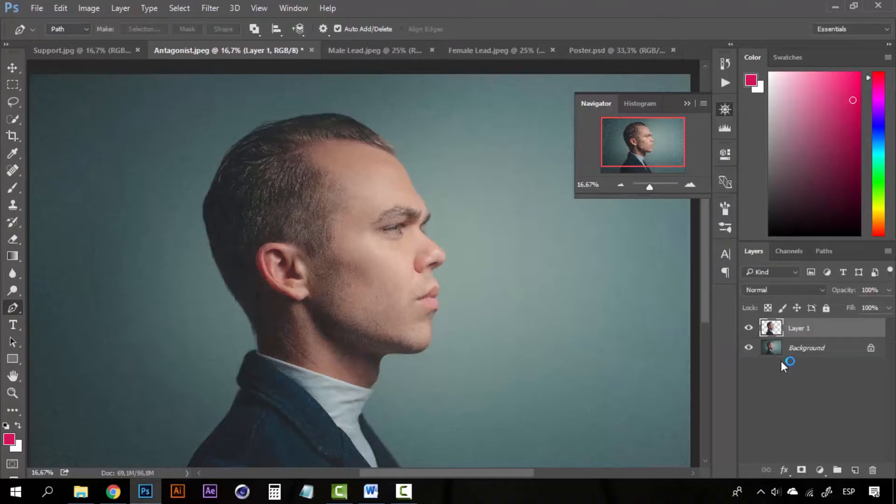
click(748, 348)
- Examine the cutout's edges around the face and the back of the head
key(z)
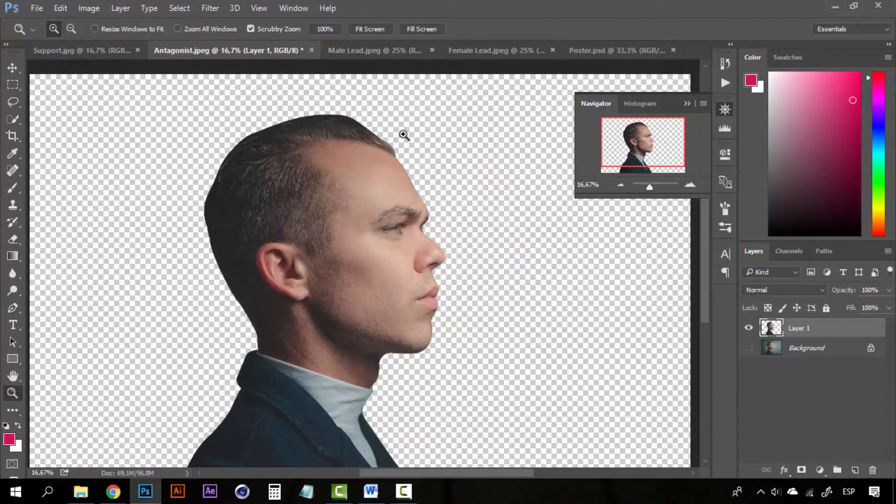
click(404, 136)
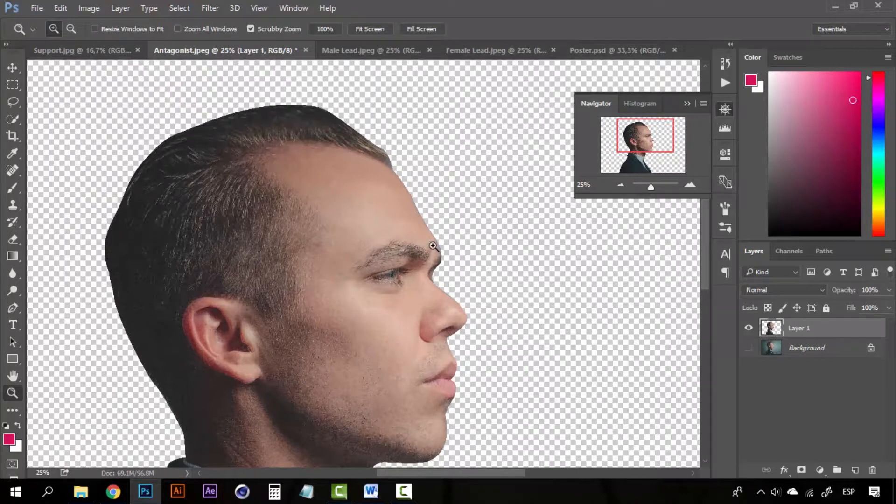
drag(241, 262, 385, 206)
click(314, 196)
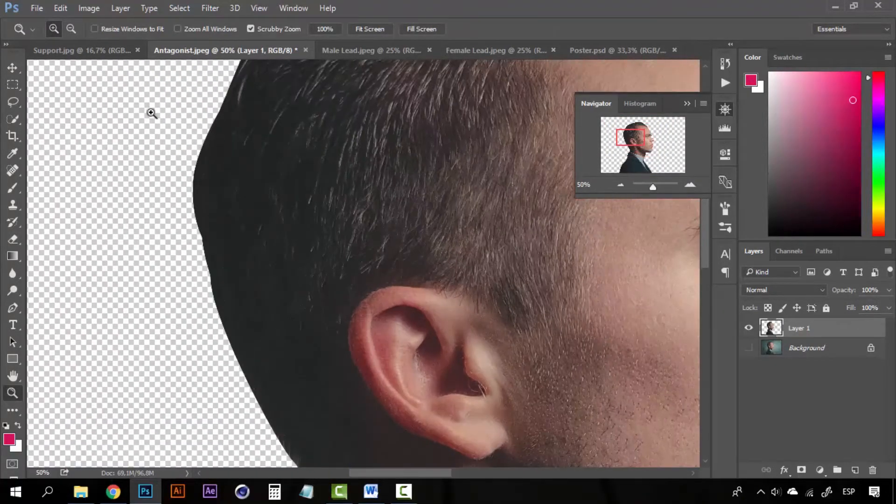
alt+click(250, 314)
alt+click(250, 314)
alt+click(250, 314)
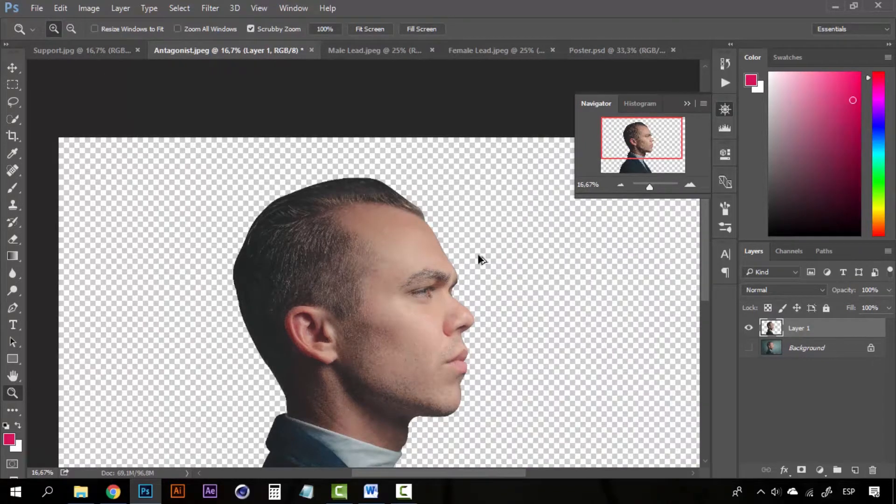
- Undo the layer copy and the selection to get back to the closed path
key(ctrl+alt+z)
key(ctrl+alt+z)
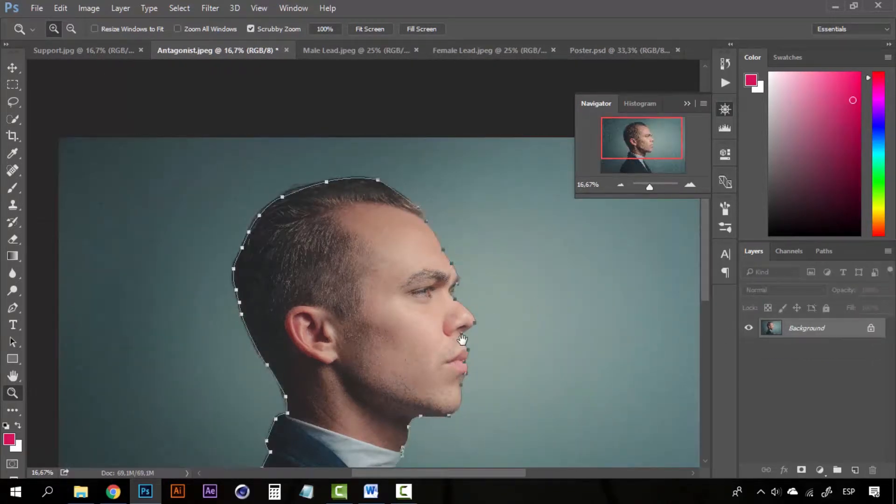
drag(462, 339, 474, 250)
drag(457, 303, 468, 258)
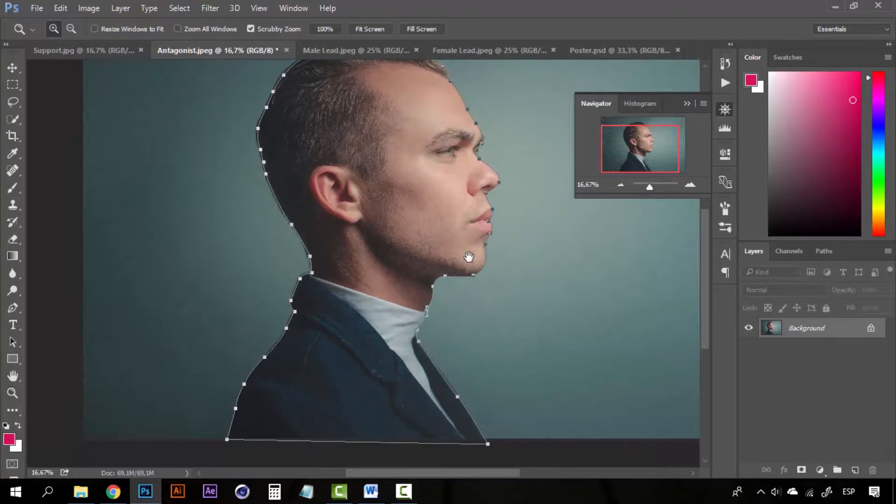
- Convert the path into an anti-aliased new selection with a 1-pixel feather and mask the photo's layer with it
key(p)
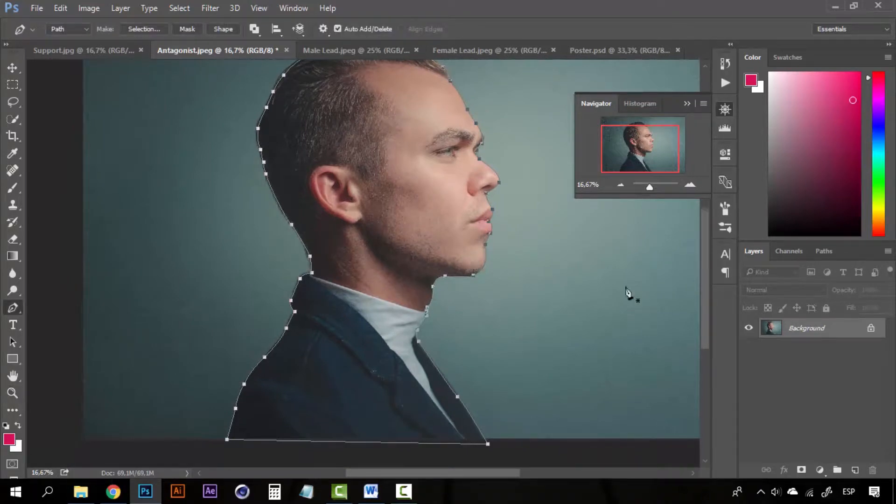
right_click(488, 254)
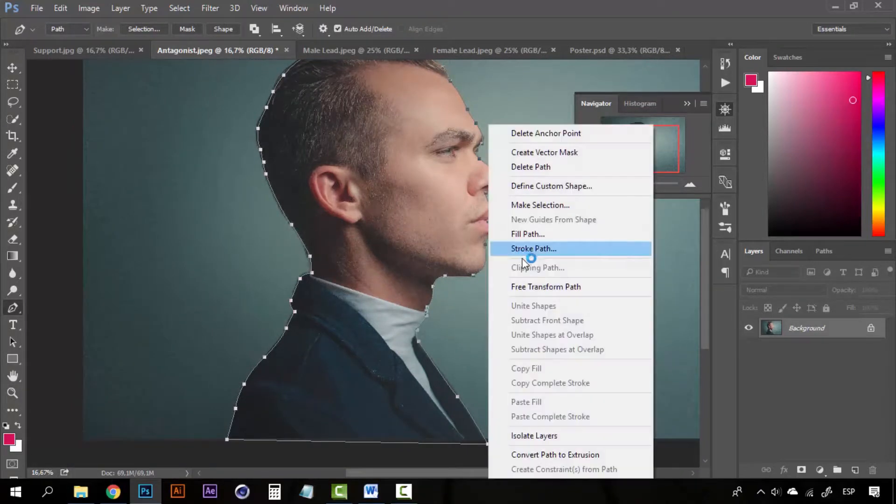
click(586, 204)
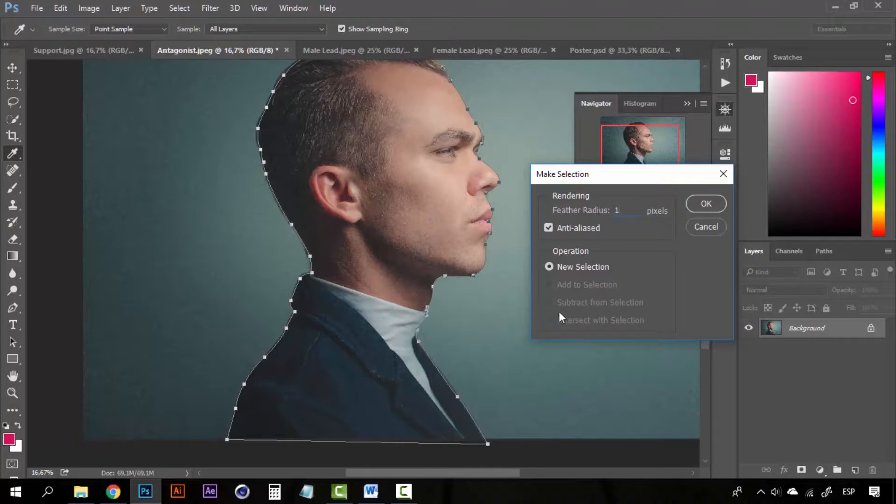
click(706, 204)
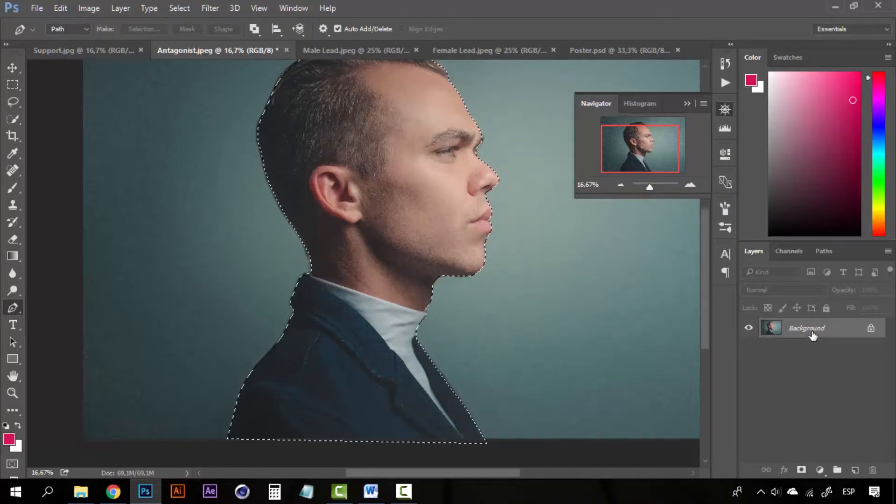
click(802, 471)
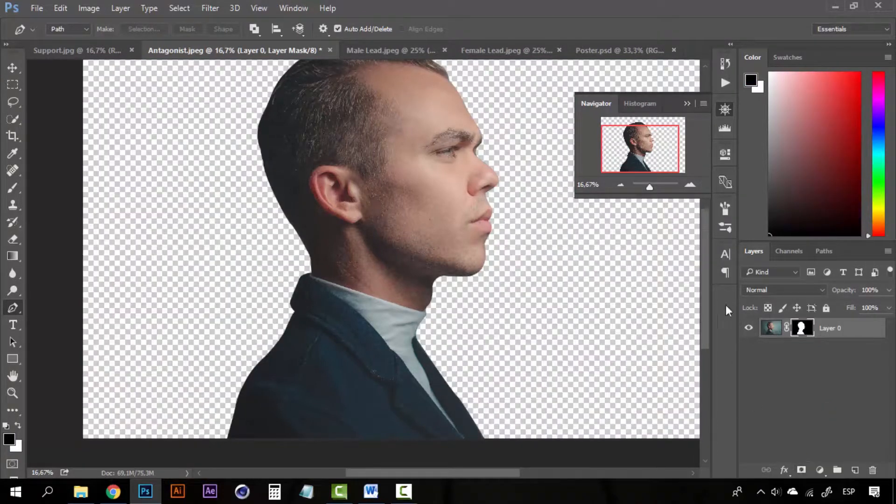
- Examine the masked edge up close where the jaw meets the throat
key(v)
click(816, 357)
click(801, 329)
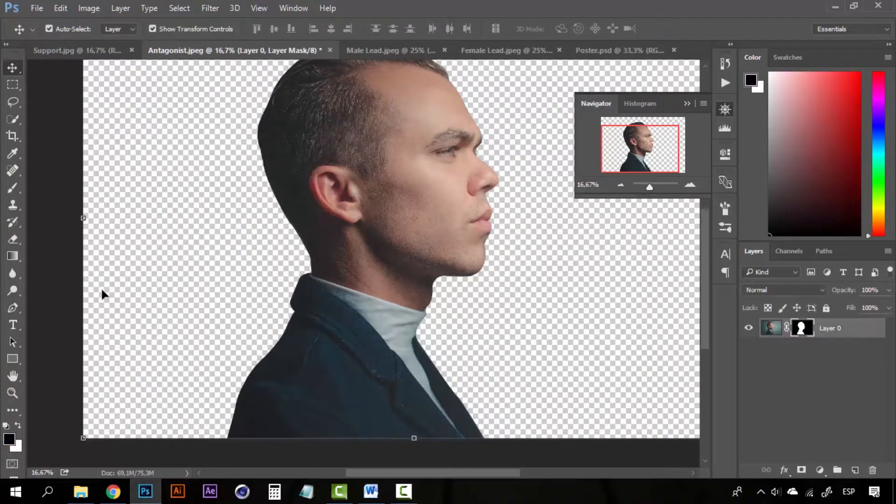
key(z)
drag(460, 286, 454, 256)
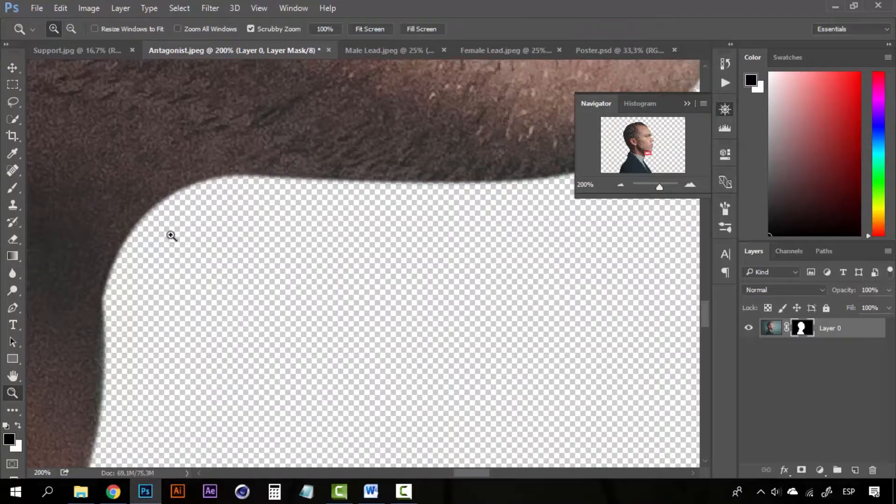
drag(171, 235, 271, 253)
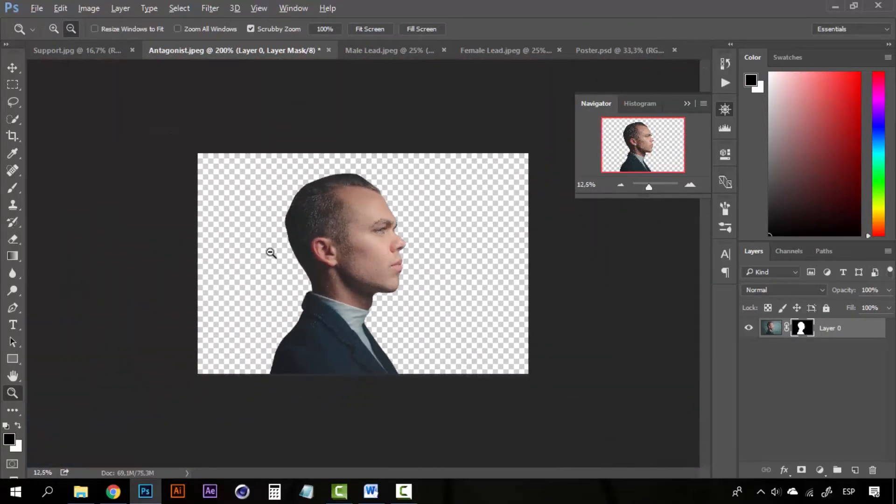
- Try moving the masked man on the canvas and undo the move
key(v)
drag(335, 250, 377, 202)
key(ctrl+z)
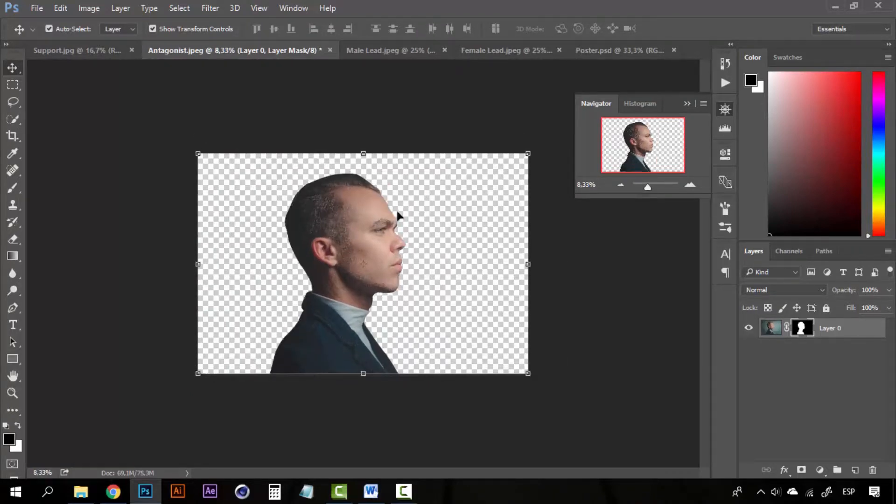
- Examine the masked edge along the forehead and the front hairline
key(z)
drag(381, 252, 448, 196)
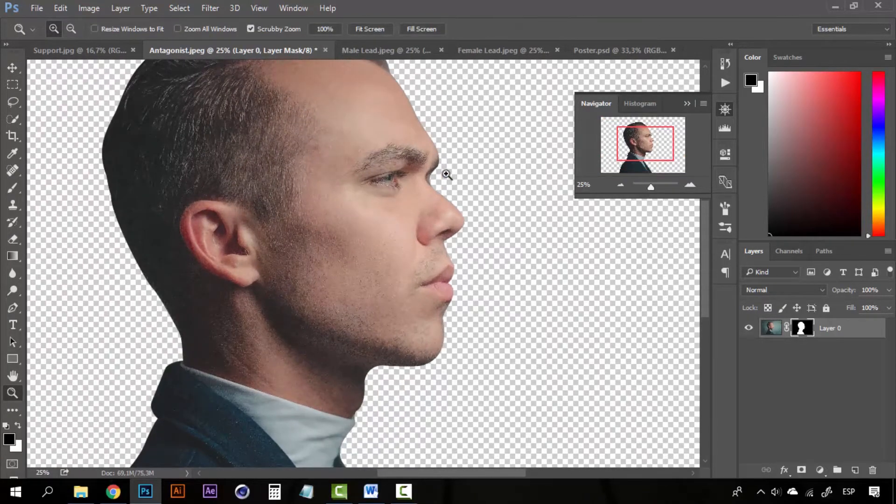
click(446, 174)
drag(410, 105, 505, 314)
click(452, 191)
click(451, 190)
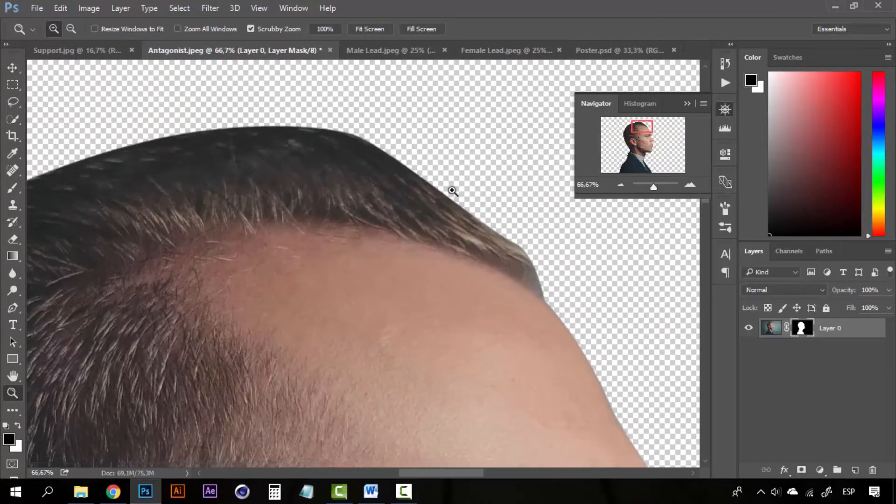
drag(451, 190, 483, 236)
- Restore hair along the upper back of the head on the layer mask with a soft 15-pixel Eraser
key(v)
drag(294, 206, 559, 274)
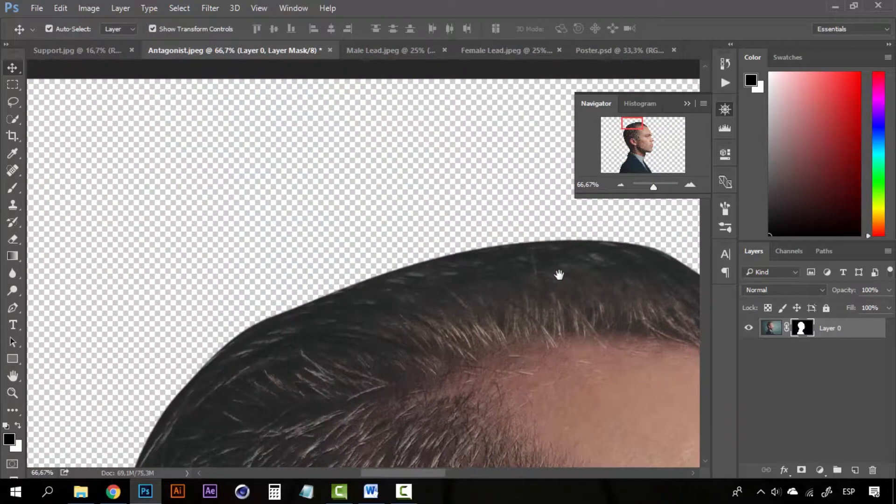
key(e)
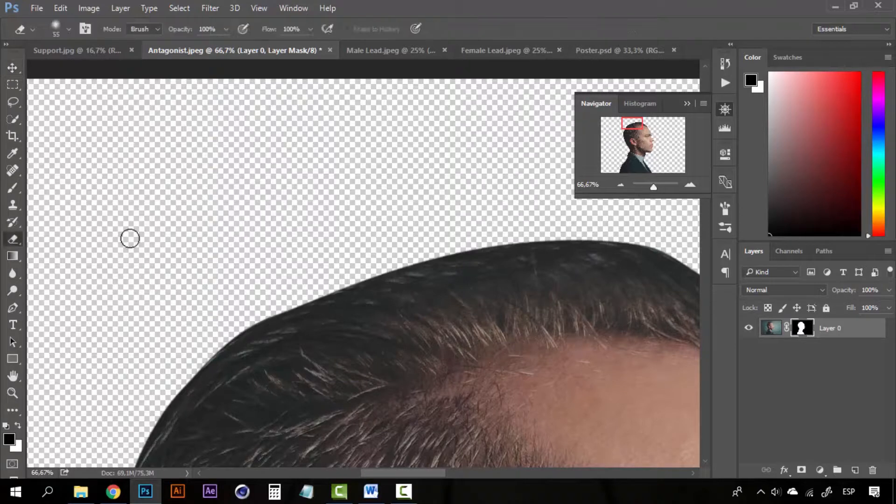
click(68, 28)
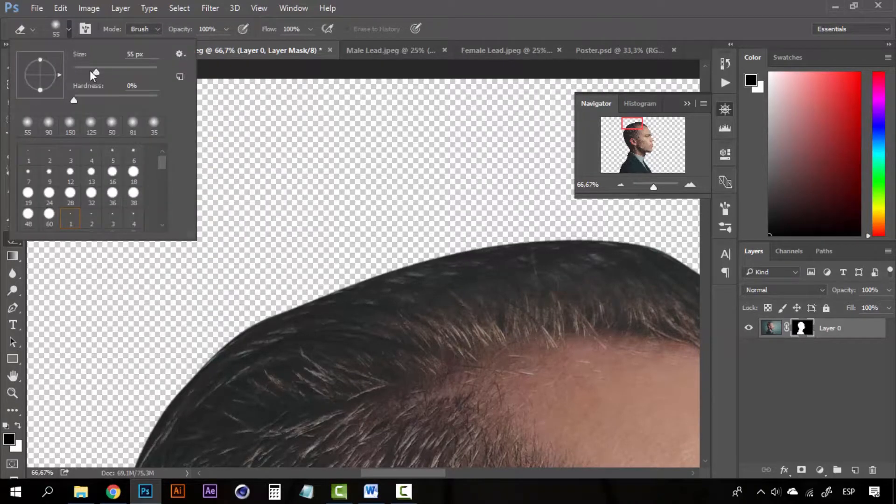
drag(88, 69, 80, 70)
click(339, 293)
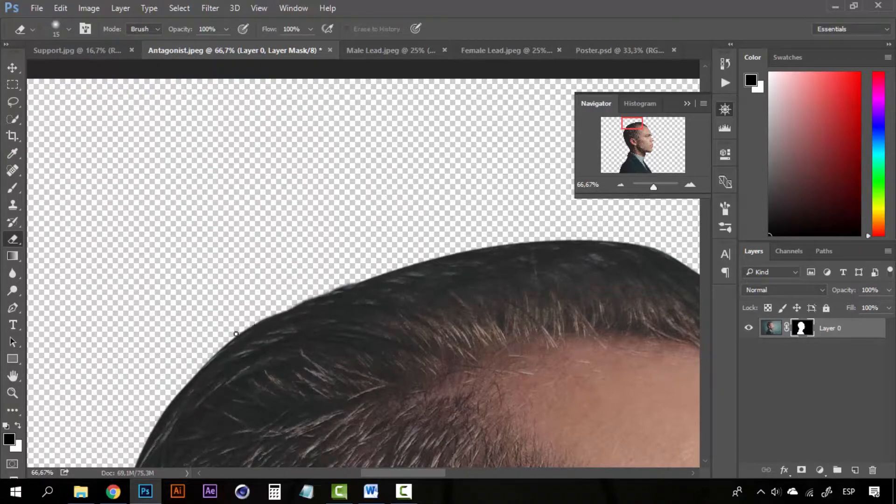
mouse_move(280, 314)
mouse_down()
mouse_move(234, 340)
mouse_move(264, 325)
mouse_up()
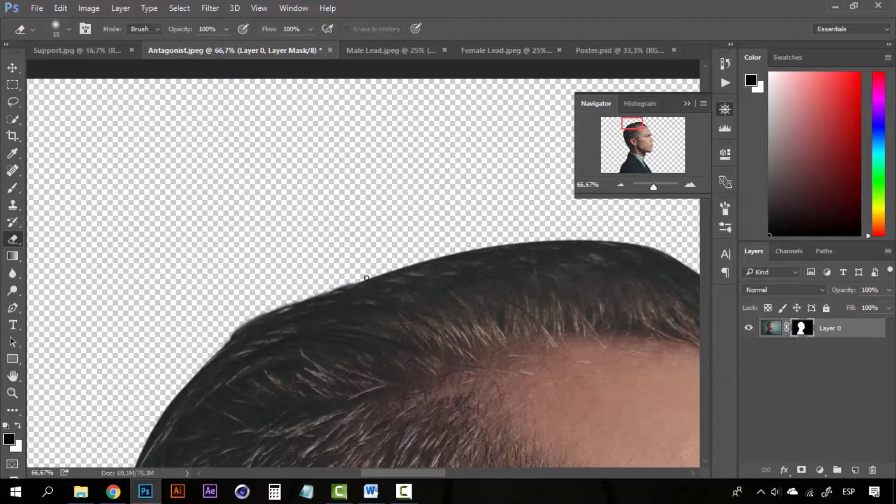
drag(366, 278, 363, 282)
- Swap the foreground and background colours and trim the excess along the upper back of the hair on the mask
click(16, 425)
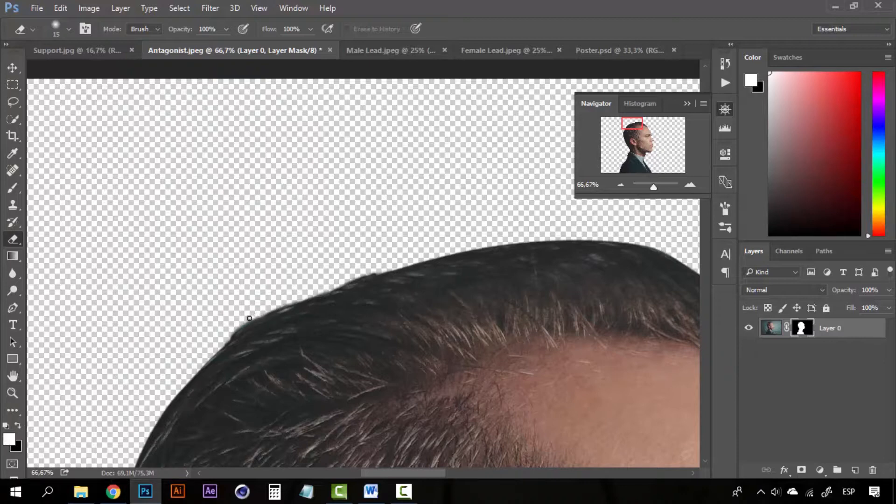
drag(233, 331, 275, 309)
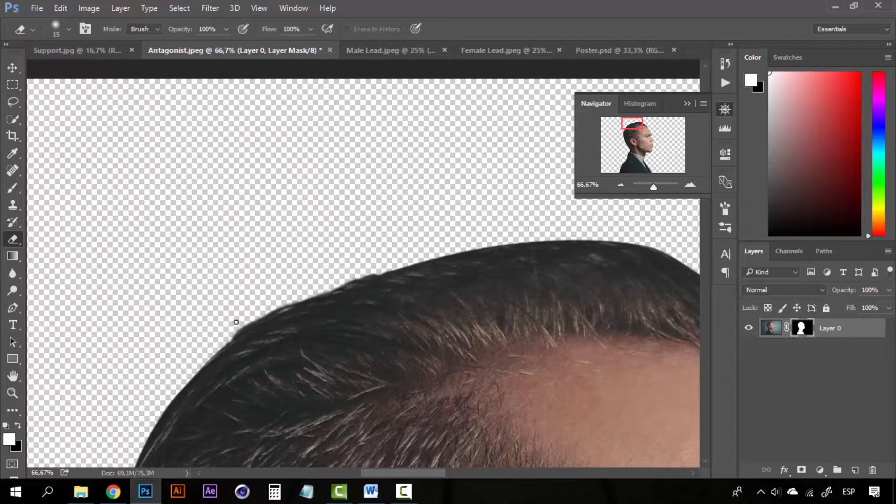
key(z)
alt+click(408, 364)
alt+click(408, 364)
alt+click(408, 364)
alt+click(423, 371)
alt+click(434, 381)
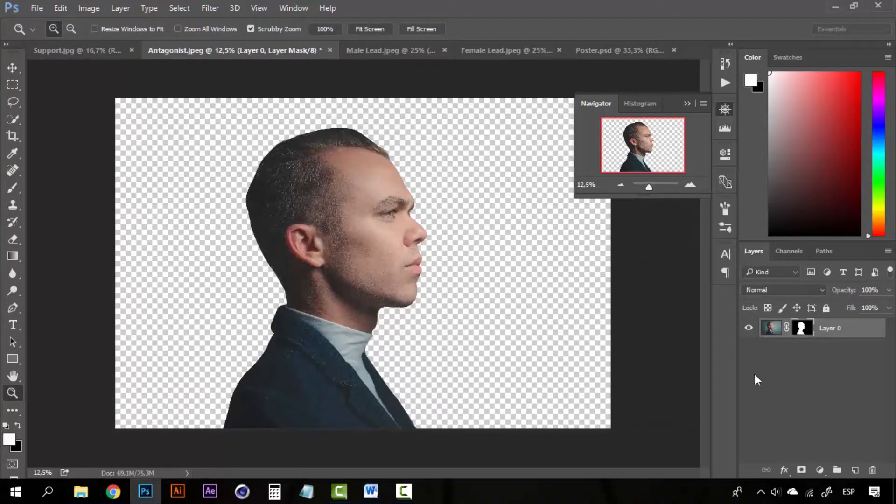
- Collapse the Navigator and make Layer 0's image active instead of its mask
key(v)
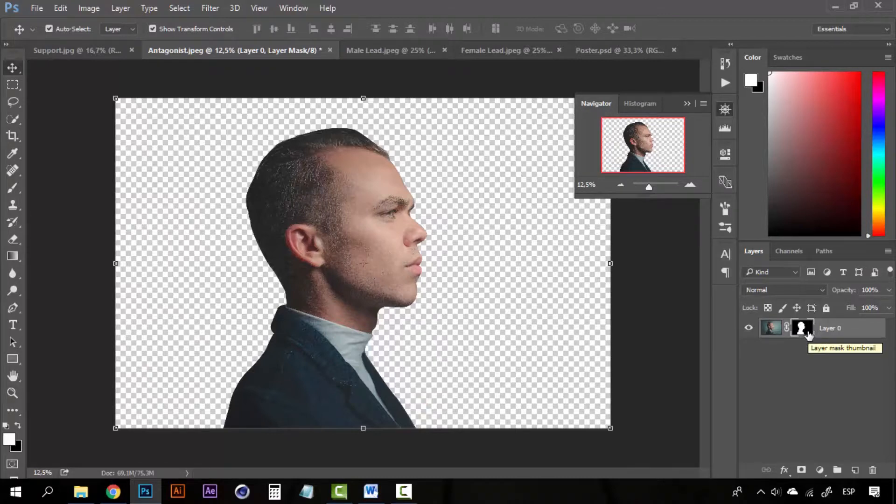
click(685, 103)
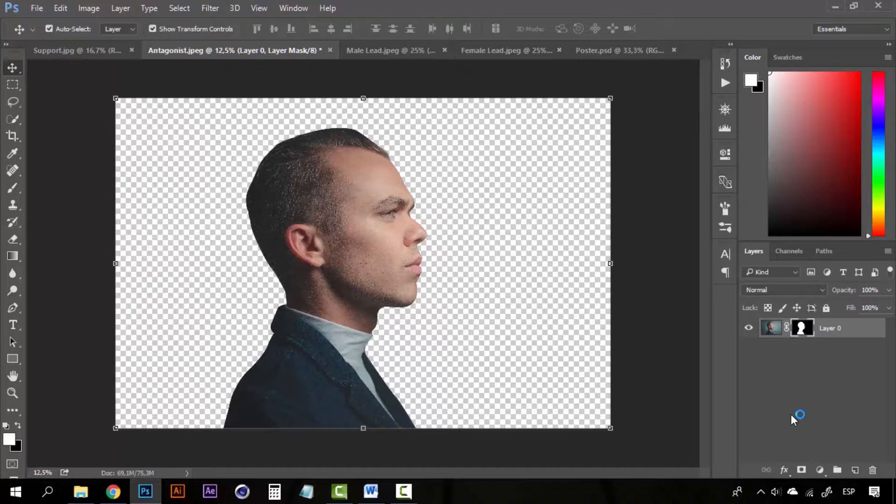
click(786, 414)
click(822, 332)
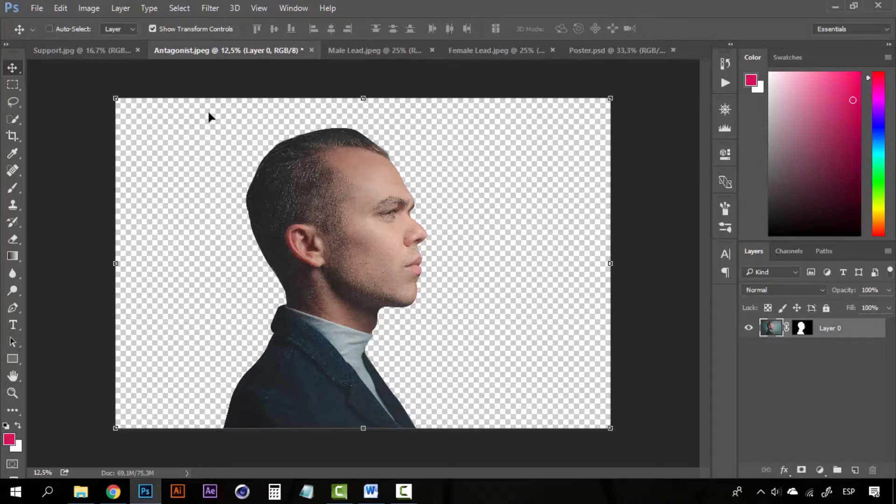
key(ctrl+c)
- View the whole Support photo and switch to the Male Lead photo
click(108, 52)
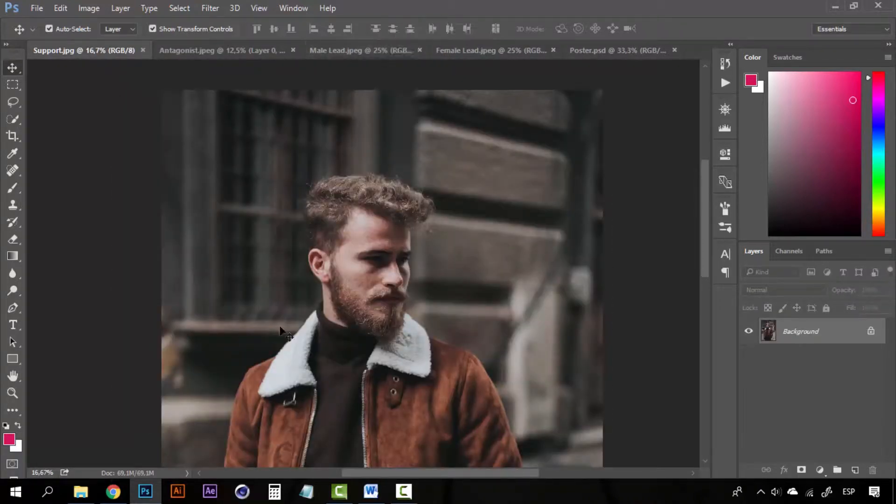
scroll(383, 232, down, 3)
key(z)
alt+click(410, 300)
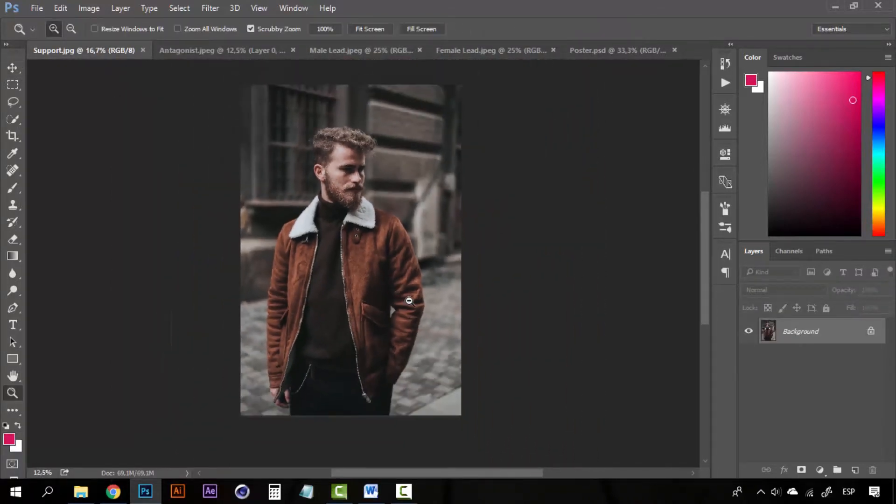
click(410, 300)
click(362, 50)
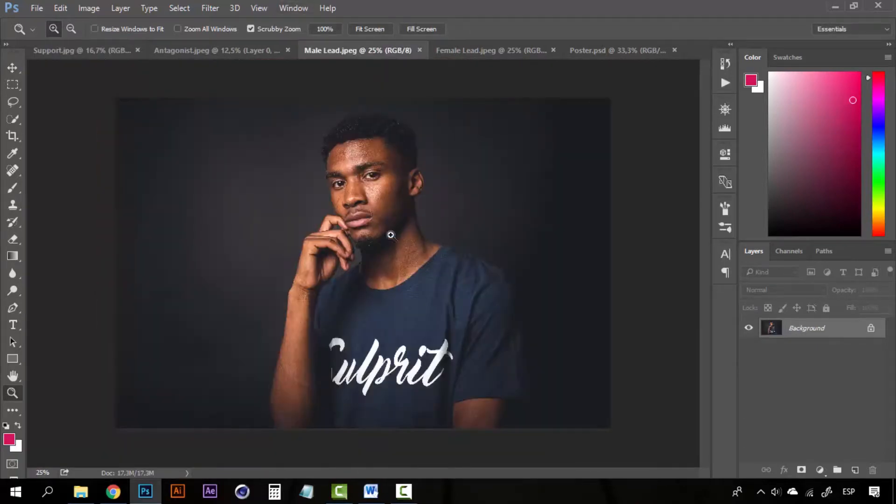
- Examine the outline of the short hair on the Male Lead photo up close
click(350, 114)
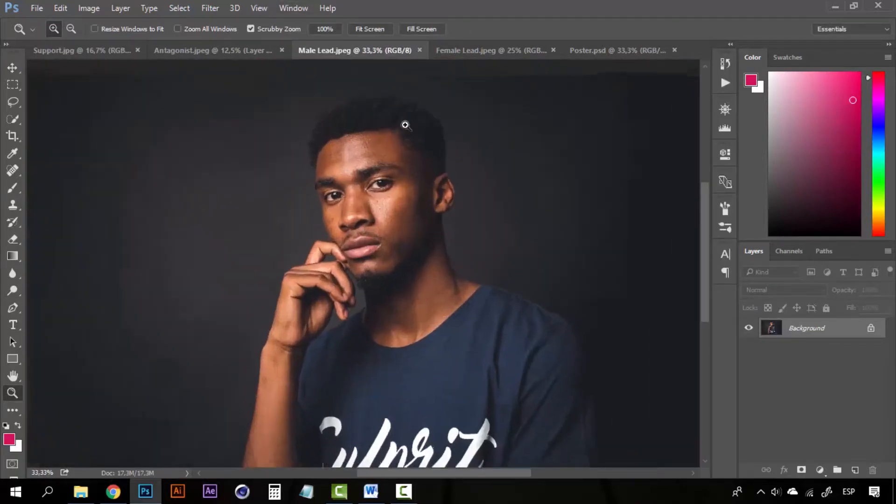
click(401, 125)
click(350, 145)
click(356, 104)
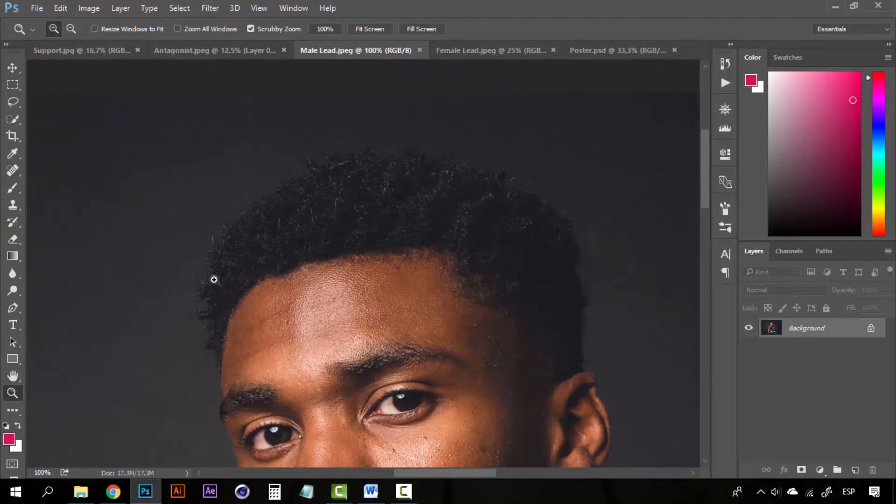
alt+click(498, 330)
alt+click(500, 336)
alt+click(504, 370)
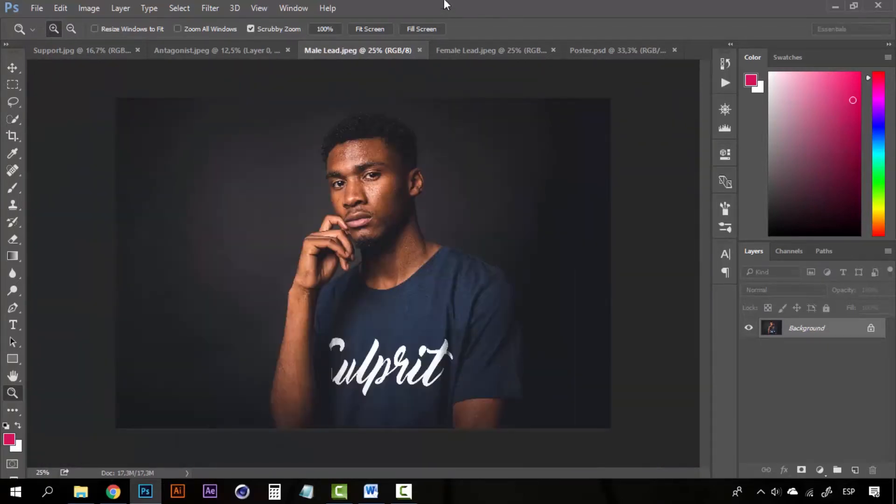
- Switch to the Female Lead photo and bring the entire portrait into view
click(508, 48)
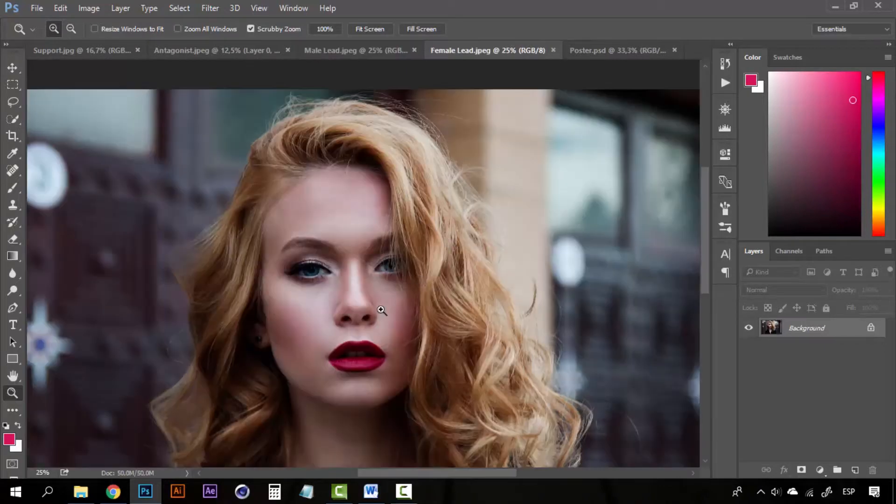
alt+click(371, 323)
click(346, 280)
key(v)
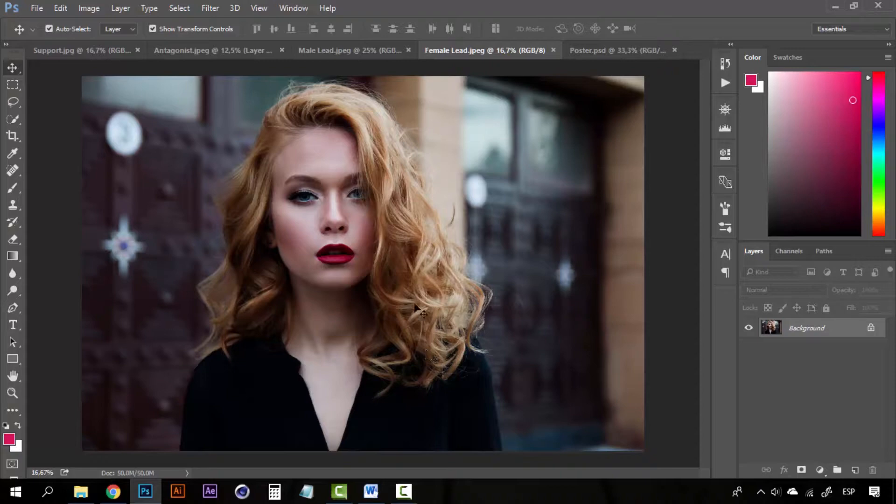
- Start a Pen tool path at the photo's lower edge by the woman's left-hand sleeve and add an anchor partway up the sleeve
key(z)
click(226, 375)
click(226, 375)
drag(227, 375, 281, 234)
key(p)
drag(195, 357, 200, 386)
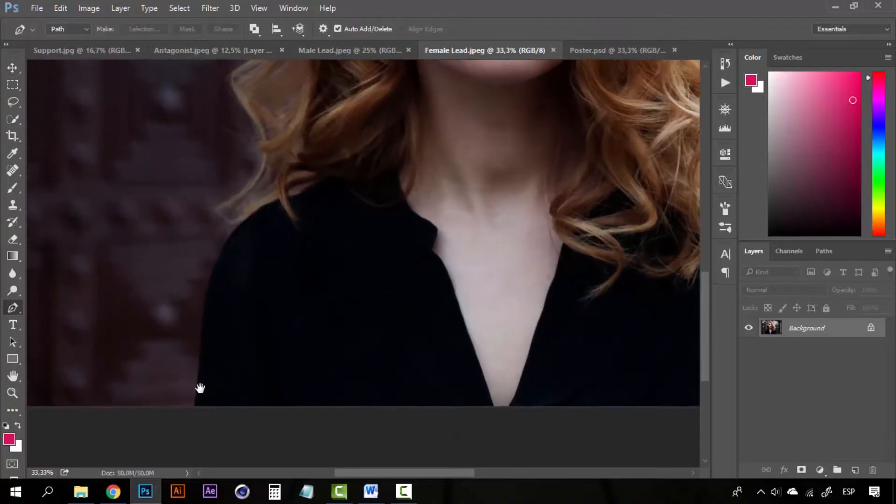
key(z)
click(194, 406)
key(p)
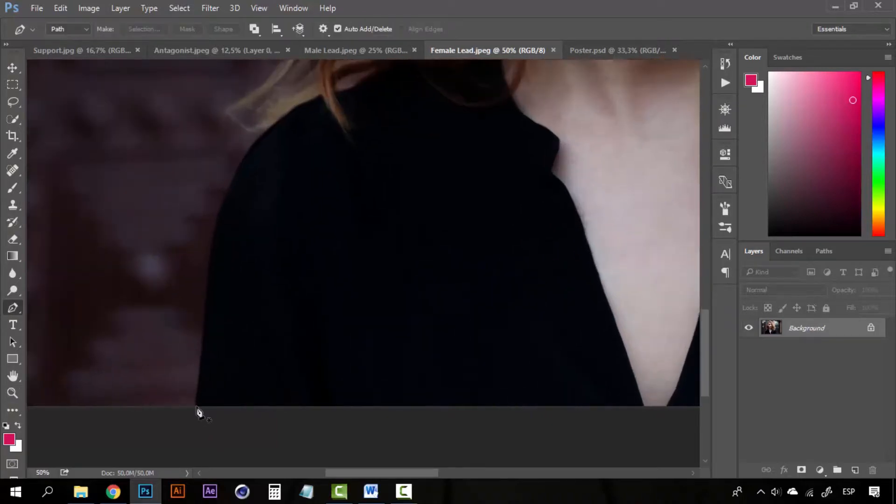
click(194, 410)
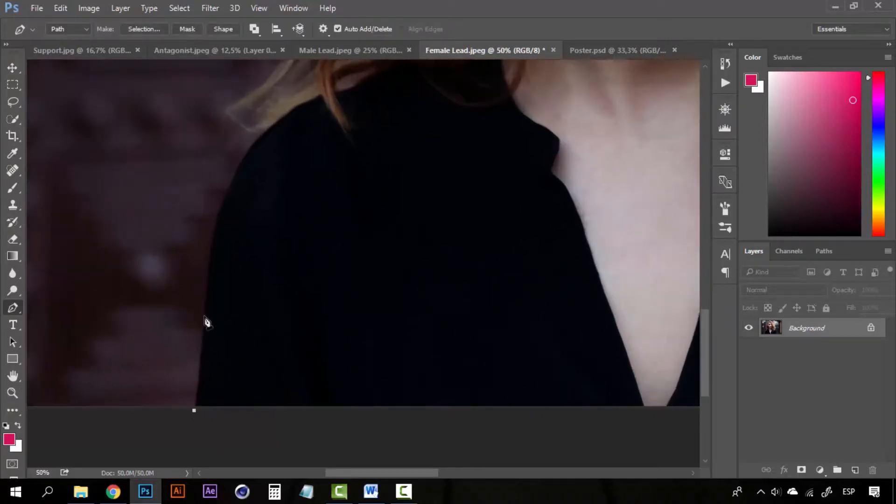
drag(204, 316, 204, 301)
- Curve the path up the sleeve and over the left-hand shoulder to where the hair meets the blouse
scroll(226, 214, up, 3)
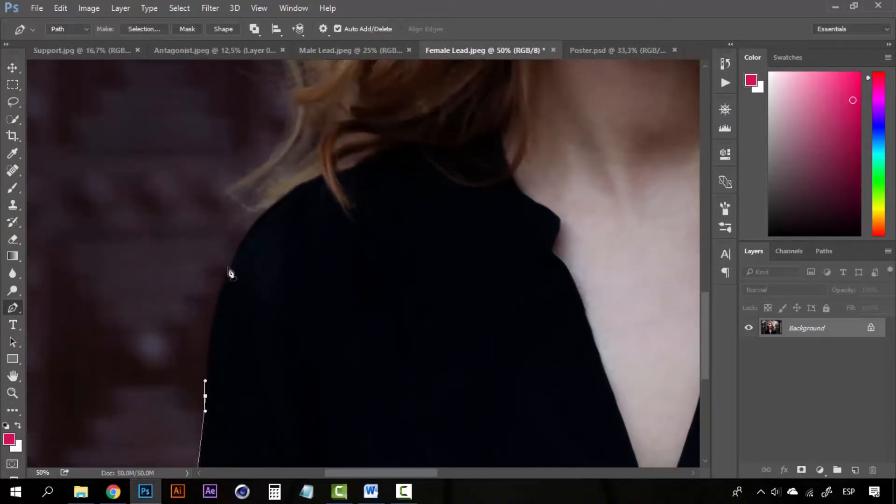
drag(229, 272, 246, 237)
alt+click(229, 274)
key(ctrl+z)
alt+click(228, 273)
drag(273, 206, 355, 306)
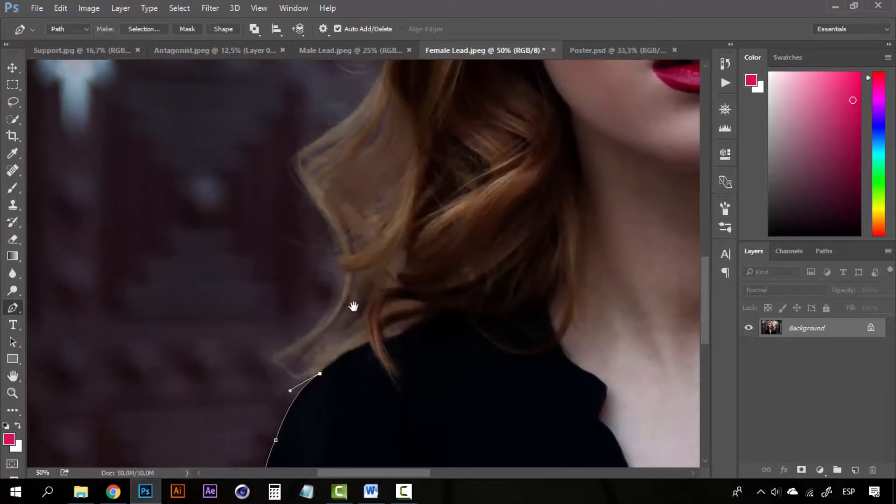
- Continue the path from the shoulder up around the outer curls on the left-hand side of the hair
drag(320, 333, 333, 273)
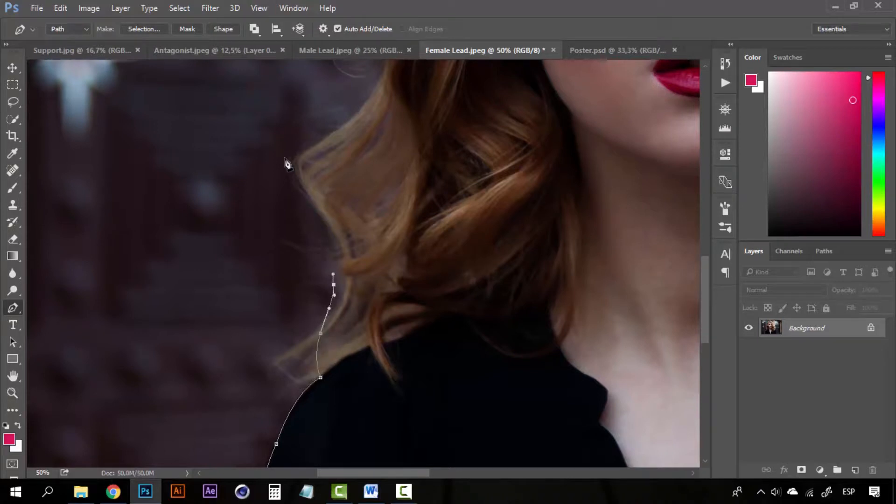
drag(285, 161, 296, 132)
drag(343, 152, 345, 375)
drag(369, 258, 367, 221)
drag(334, 175, 323, 148)
- Extend the path up past the temple and over the crown, leaving a loose margin around the hair
drag(335, 103, 341, 269)
drag(410, 176, 324, 313)
drag(357, 185, 362, 177)
drag(419, 108, 427, 107)
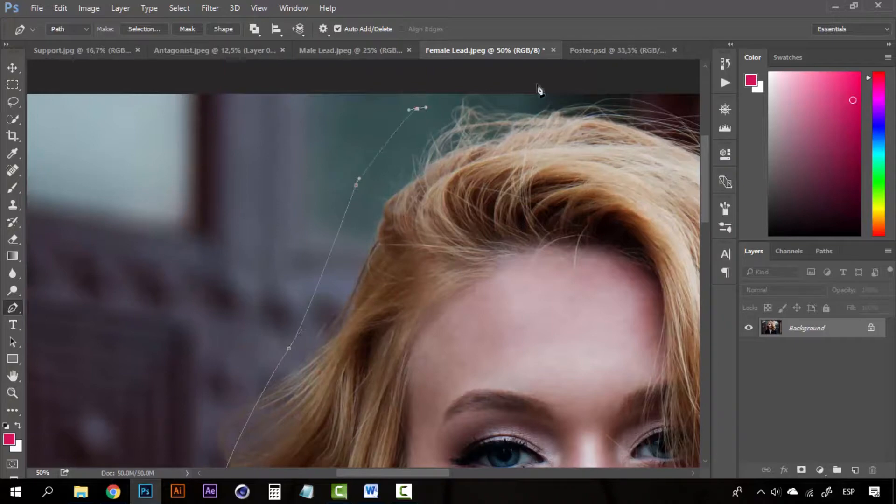
click(537, 85)
drag(626, 130, 93, 160)
click(360, 226)
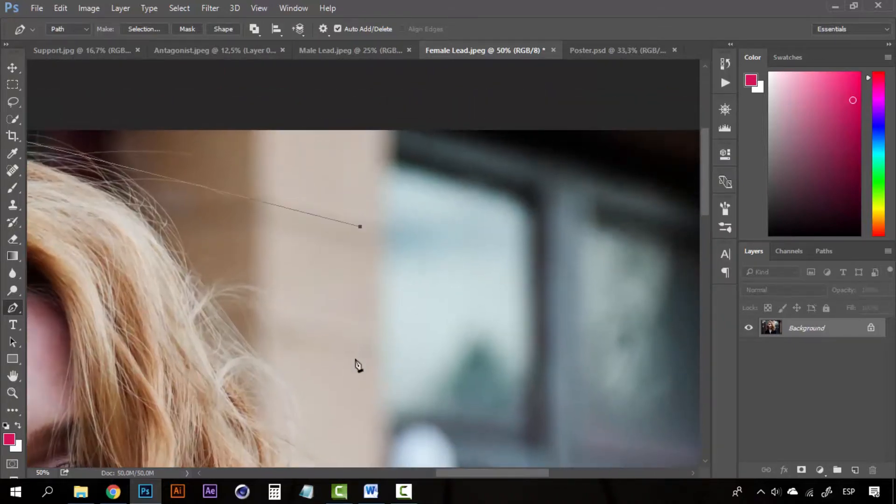
drag(328, 389, 362, 206)
drag(411, 293, 418, 305)
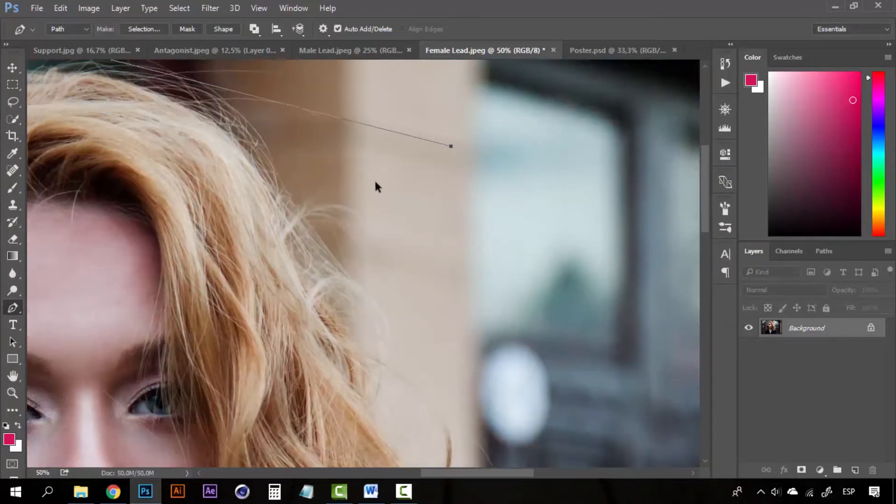
key(ctrl+z)
- Bring the path down the right-hand side of the hair, keeping it outside the loose strands and outermost curls
drag(336, 138, 468, 283)
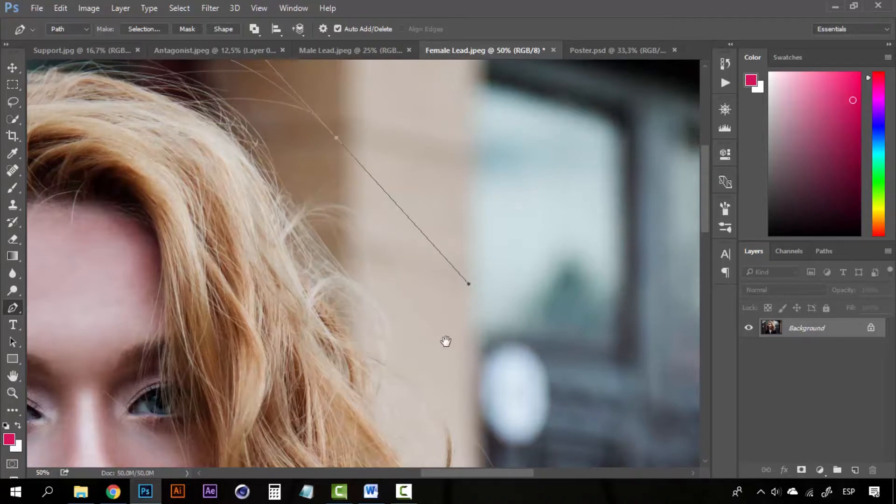
drag(446, 341, 445, 238)
drag(444, 298, 446, 193)
drag(450, 276, 452, 246)
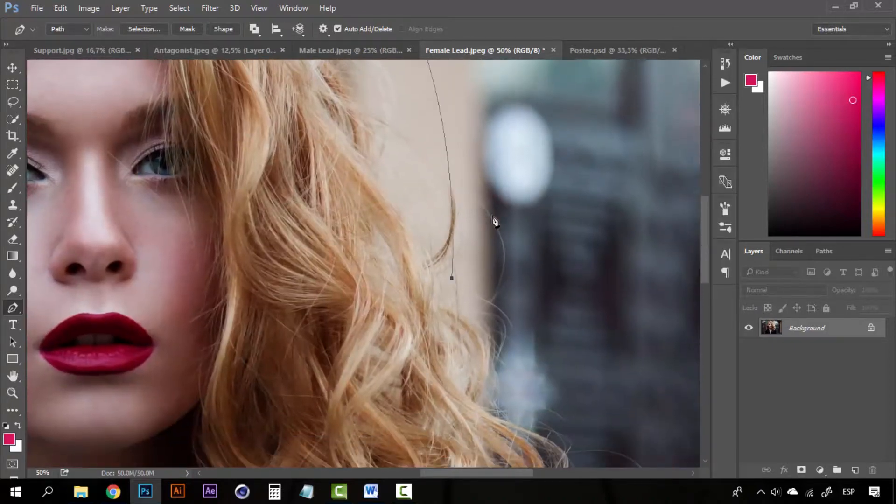
drag(495, 219, 502, 256)
drag(518, 312, 521, 323)
drag(529, 374, 478, 229)
click(495, 244)
drag(536, 322, 536, 331)
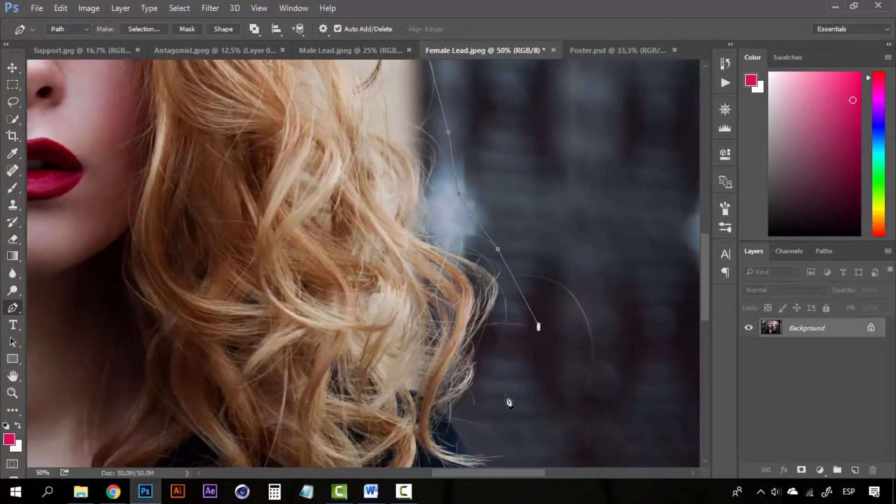
- Trace the path in to the right-hand shoulder and down the sleeve's edge to the bottom of the photo
drag(508, 400, 540, 217)
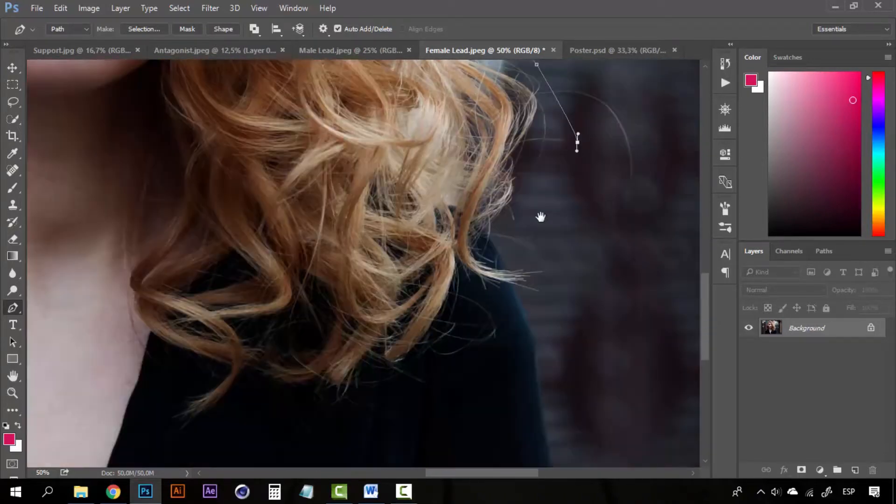
click(513, 287)
drag(517, 295, 517, 297)
drag(533, 337, 534, 345)
drag(531, 278, 530, 276)
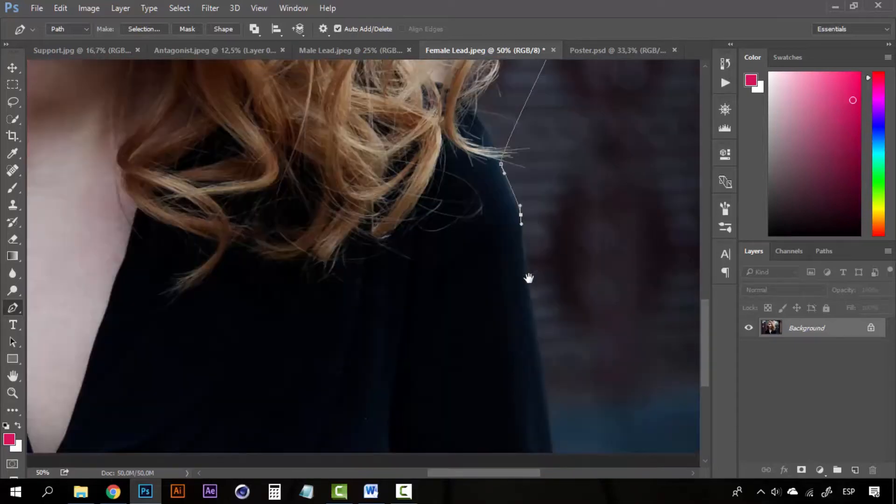
click(529, 289)
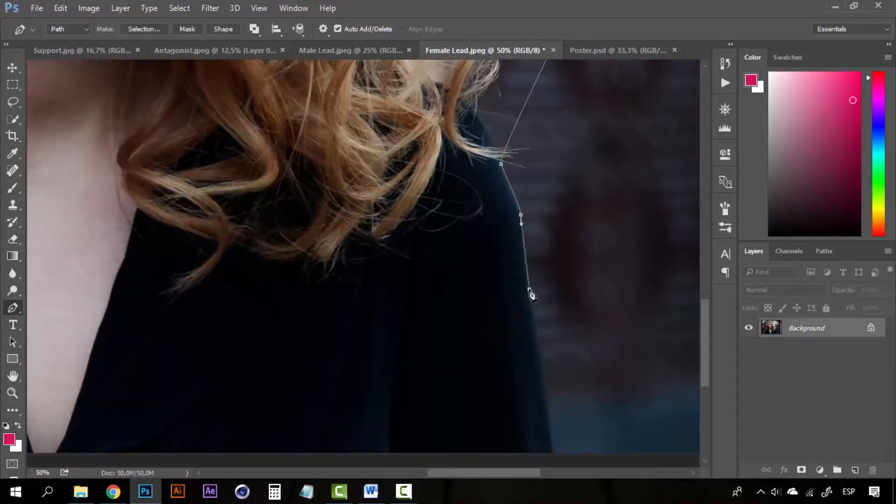
click(554, 455)
- Close the path at its starting point by way of one anchor below the photo's lower edge
drag(345, 446, 407, 377)
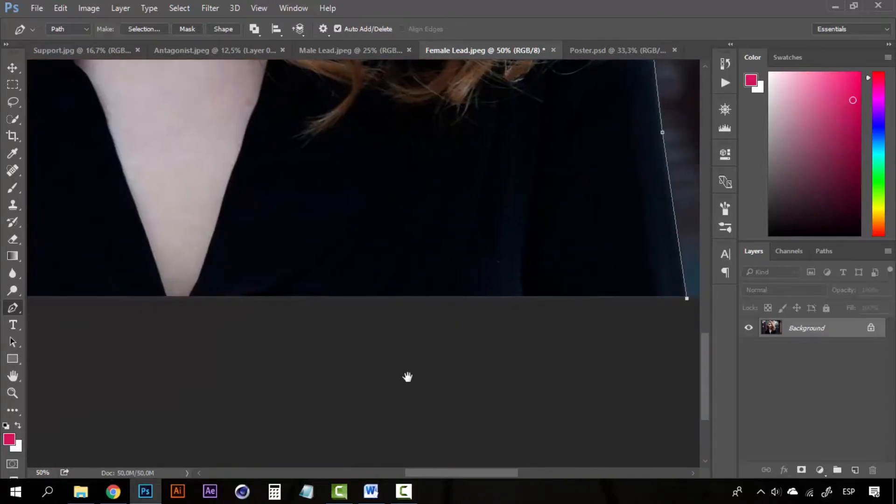
click(158, 374)
drag(140, 336, 436, 362)
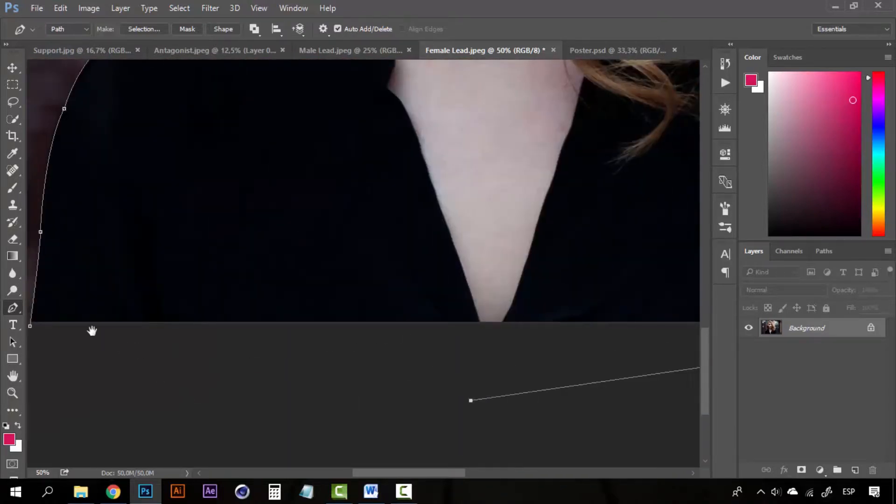
click(31, 326)
- Turn the path into an anti-aliased new selection with a 1-pixel feather and add it as a layer mask
right_click(432, 299)
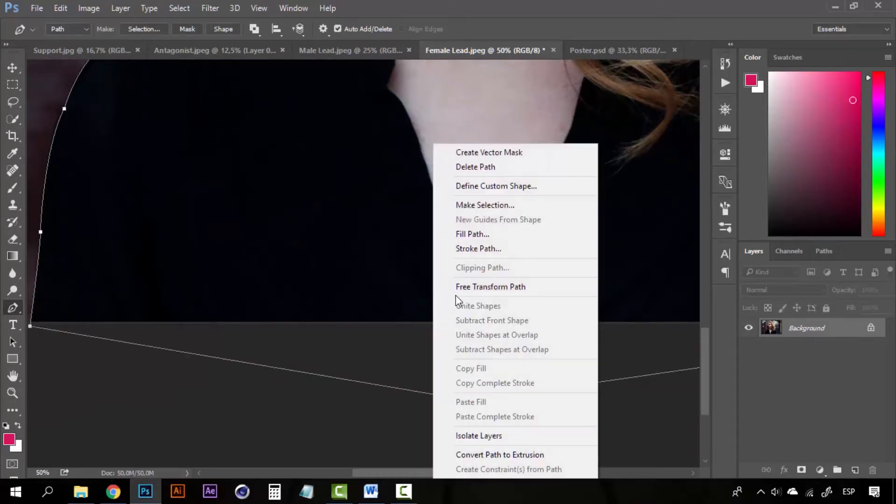
click(510, 204)
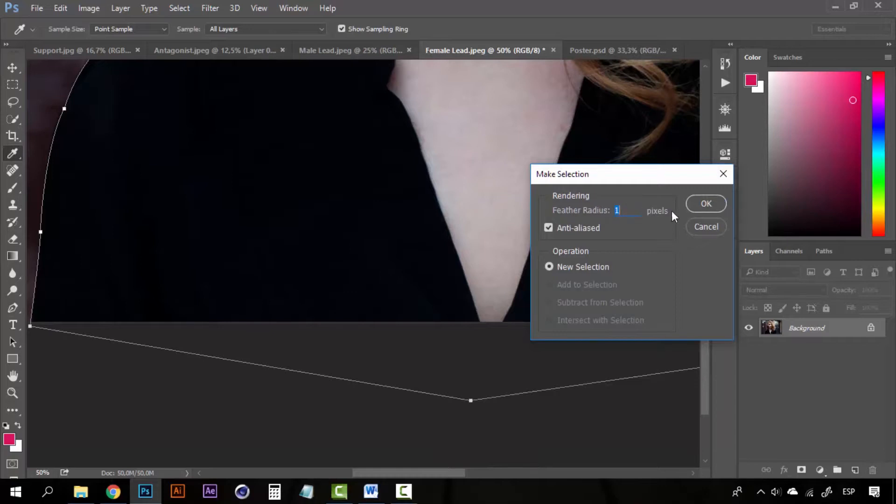
click(705, 205)
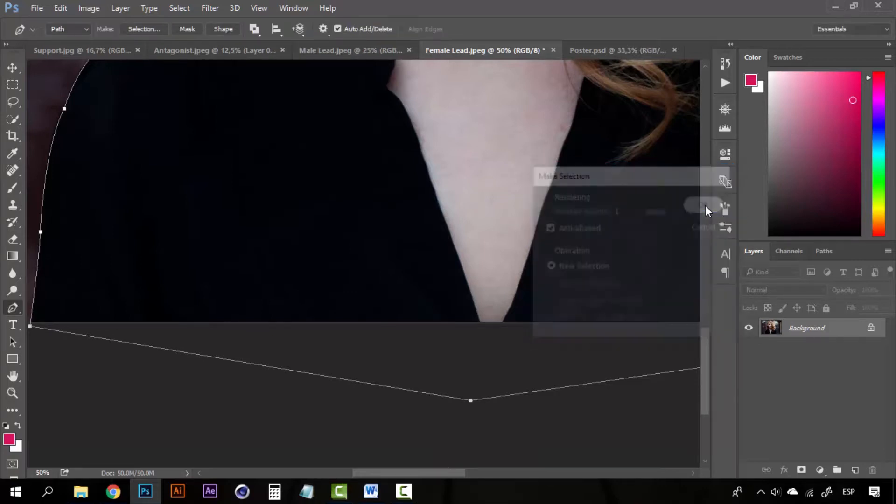
click(801, 469)
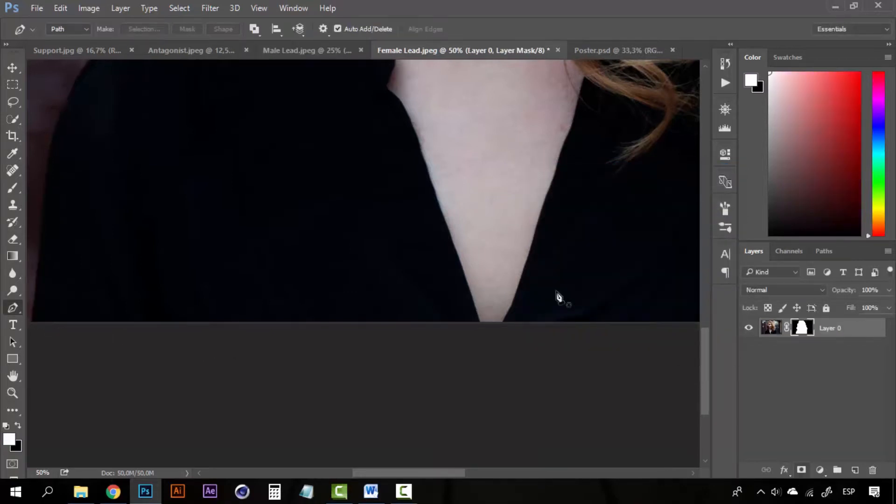
- Examine the masked cutout of the woman as a whole
key(z)
alt+click(449, 180)
alt+click(449, 180)
alt+click(449, 180)
alt+click(450, 180)
alt+click(443, 184)
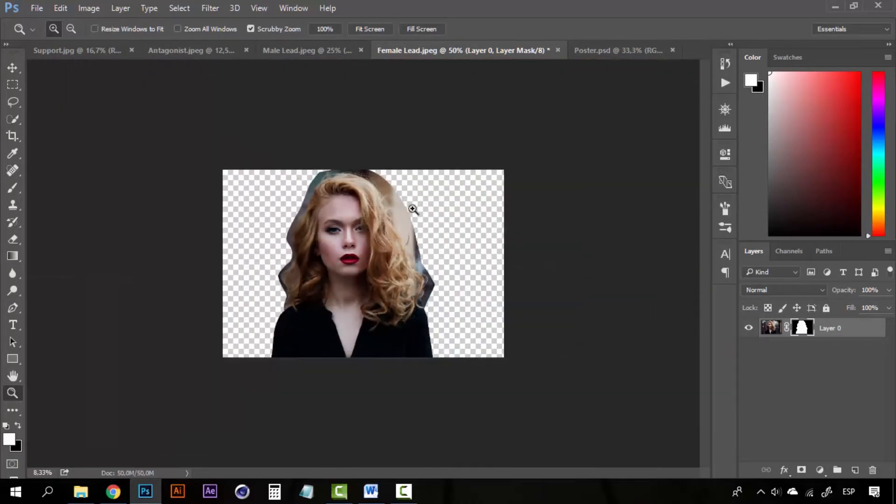
click(373, 245)
click(366, 240)
- On a duplicate of Layer 0 with the original hidden, select the face and inner hair with a freehand Lasso outline
key(ctrl+alt+r)
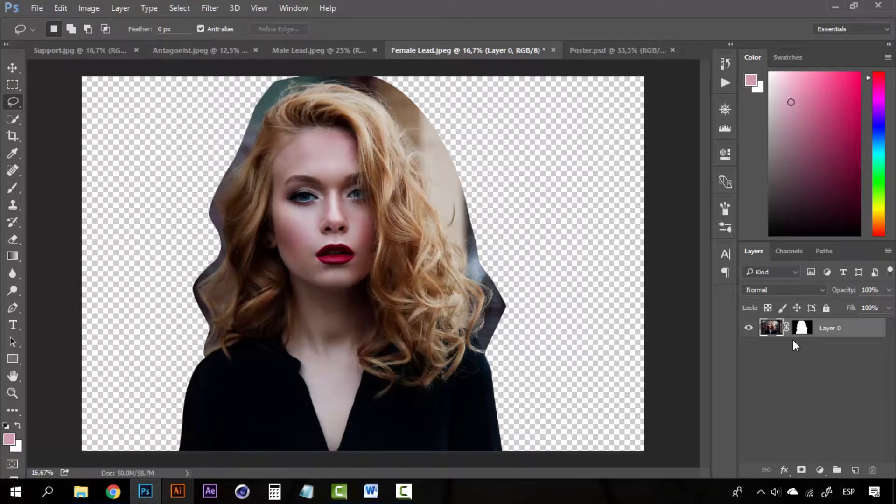
key(ctrl+j)
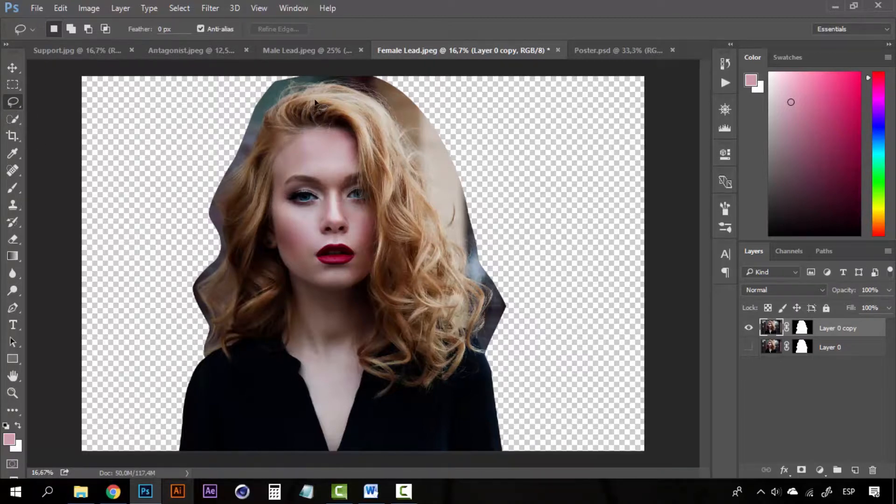
mouse_move(315, 101)
mouse_down()
mouse_move(355, 102)
mouse_move(368, 115)
mouse_move(456, 290)
mouse_up()
mouse_move(445, 349)
mouse_down()
mouse_move(422, 363)
mouse_move(349, 378)
mouse_move(279, 369)
mouse_move(234, 349)
mouse_move(224, 284)
mouse_move(241, 230)
mouse_move(236, 198)
mouse_move(251, 176)
mouse_up()
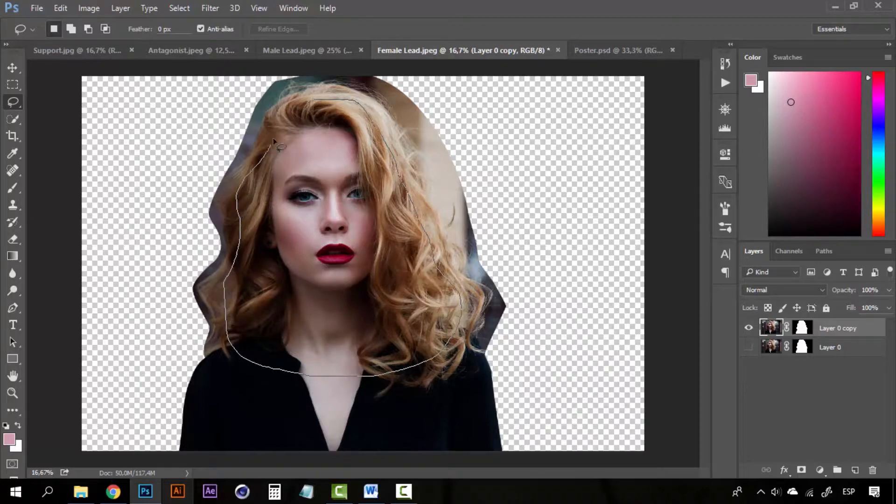
mouse_move(273, 138)
mouse_down()
mouse_move(287, 113)
mouse_move(324, 101)
mouse_up()
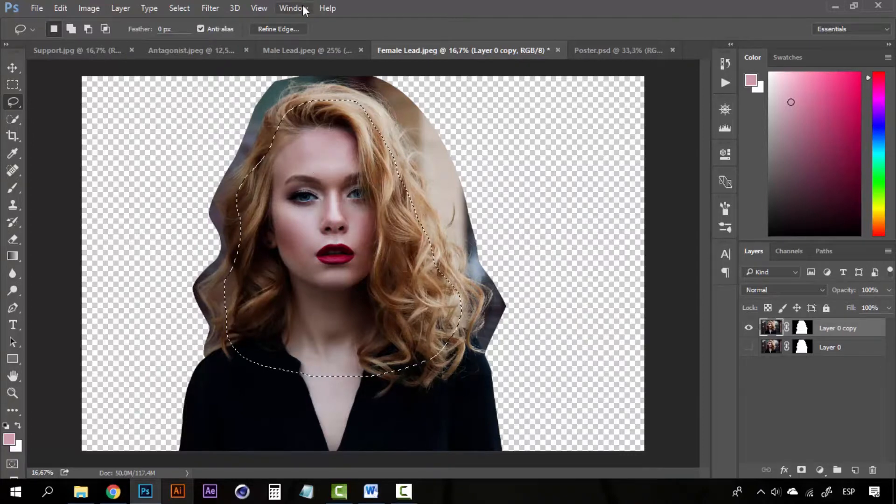
- Open Refine Edge for the selection and set the edge detection radius to 44,1 px
click(279, 29)
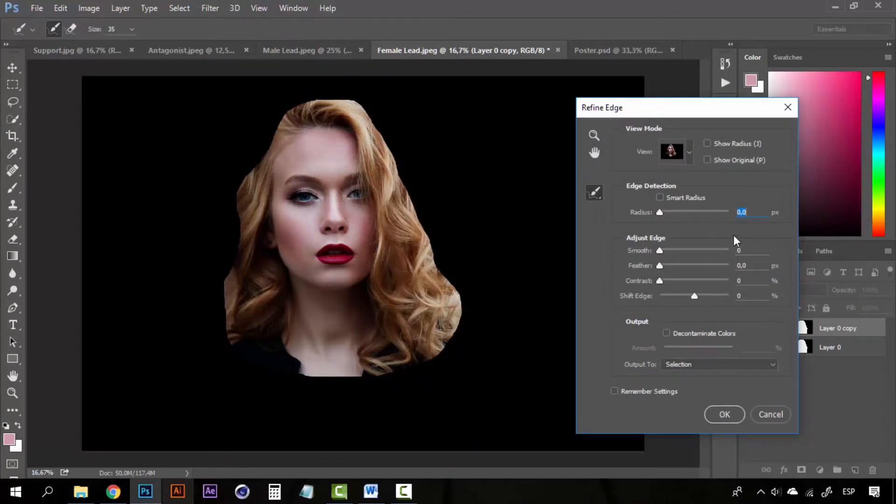
mouse_move(677, 121)
mouse_down()
mouse_move(671, 107)
mouse_move(632, 125)
mouse_move(671, 114)
mouse_up()
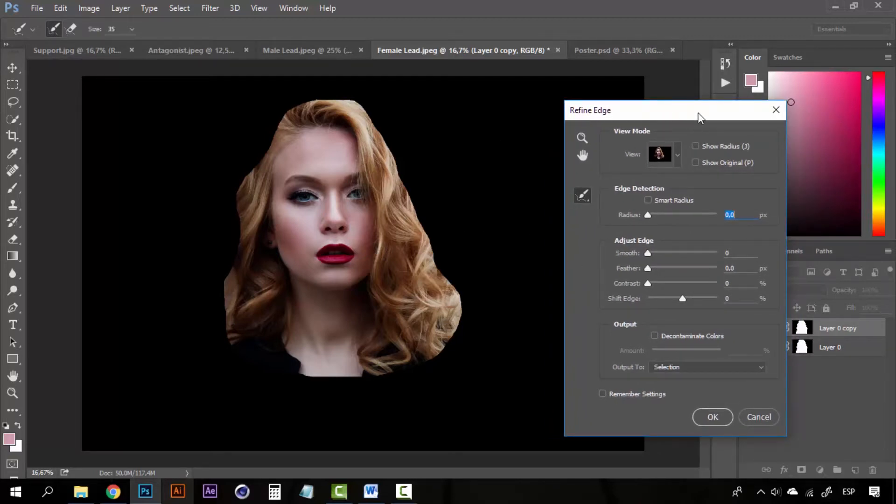
drag(700, 118, 717, 126)
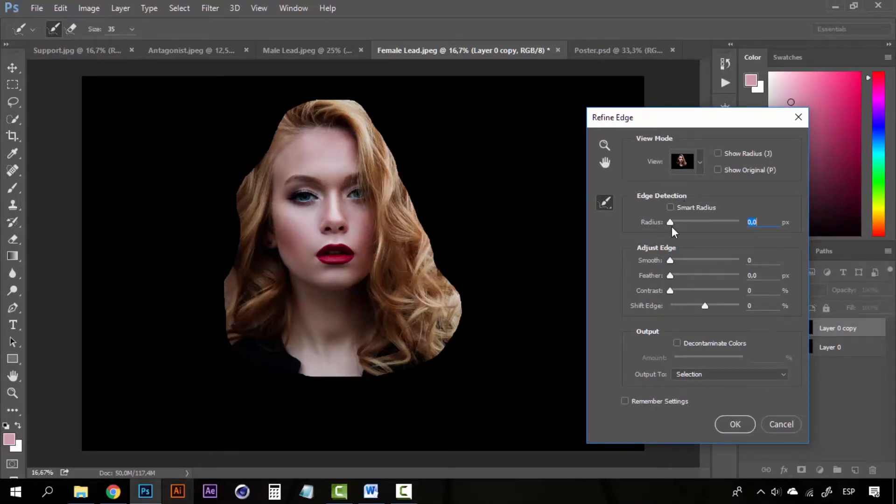
click(711, 221)
drag(702, 116, 688, 118)
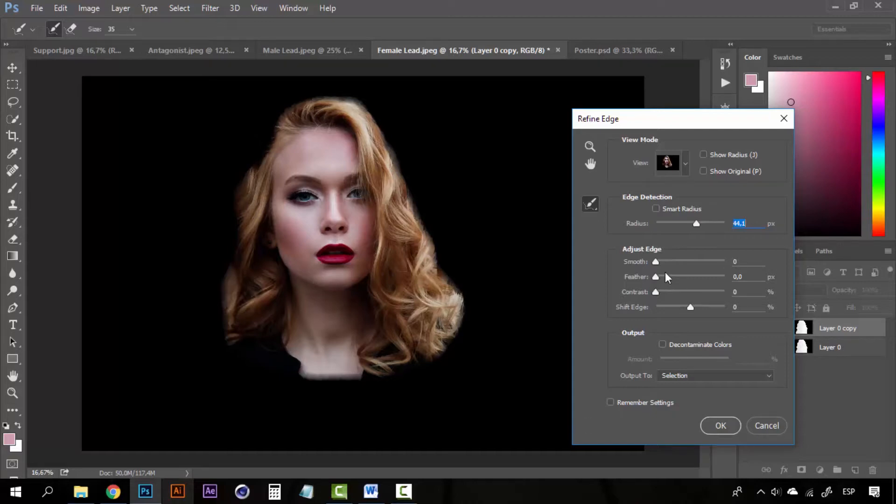
- Enable Smart Radius with a 201,7 px edge detection radius and set the Refine Radius brush size to 111
click(657, 208)
click(718, 223)
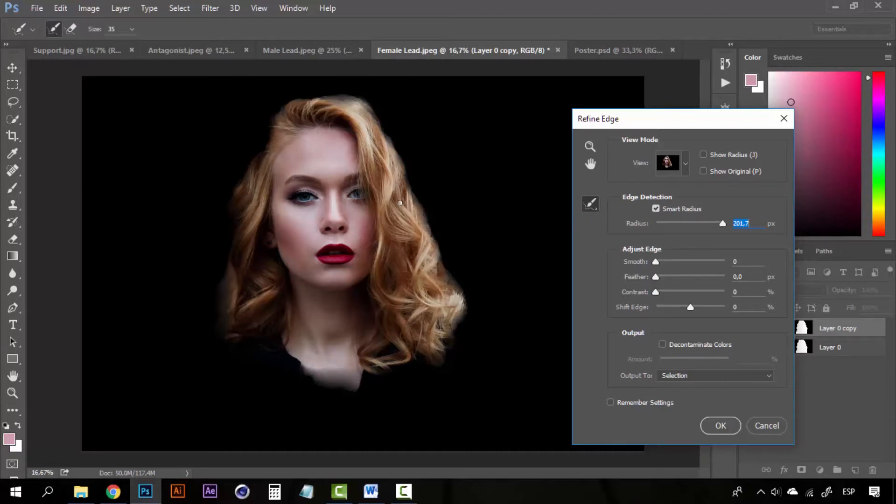
click(132, 29)
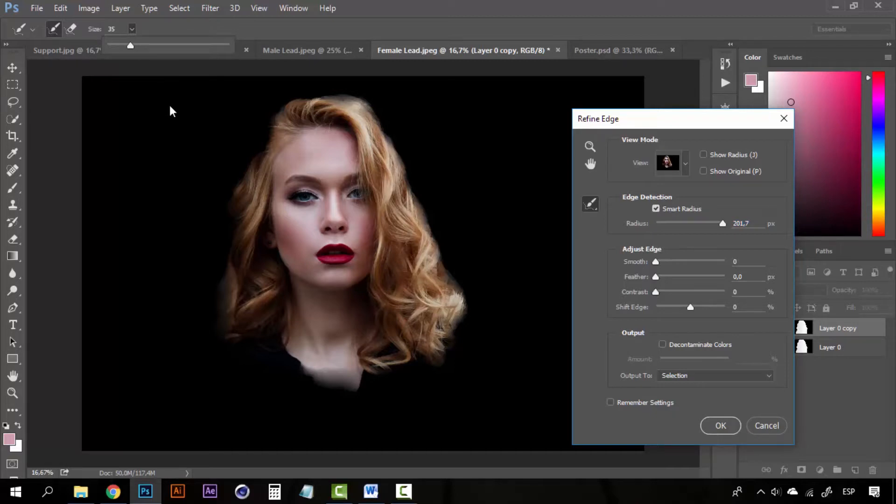
key(Return)
click(160, 38)
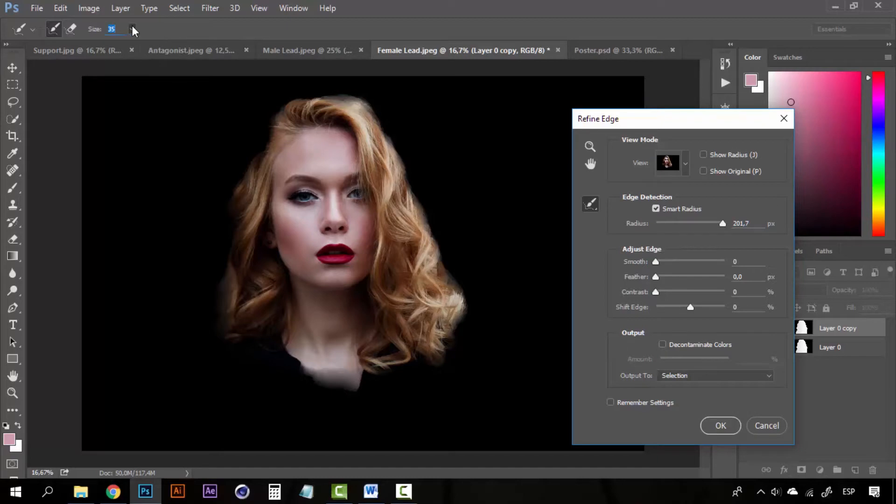
click(132, 29)
click(171, 45)
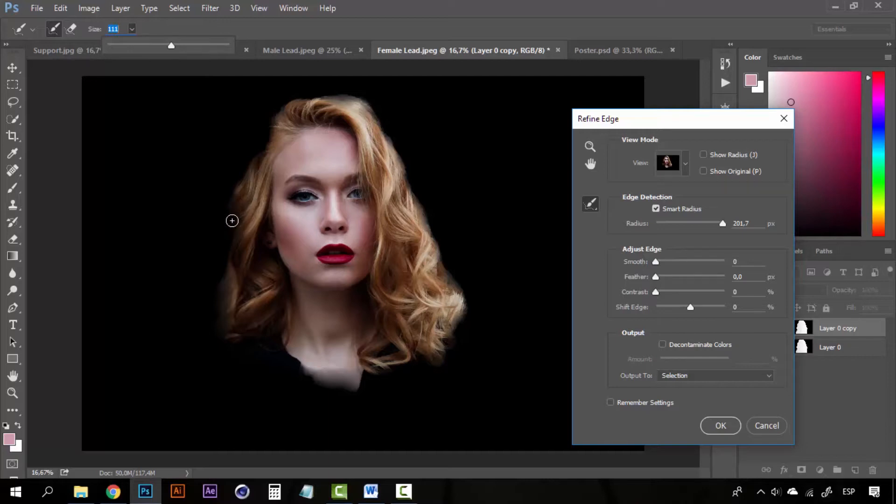
- Brush along the outer hair edges to refine them and output the result as a new layer with layer mask
drag(231, 220, 234, 240)
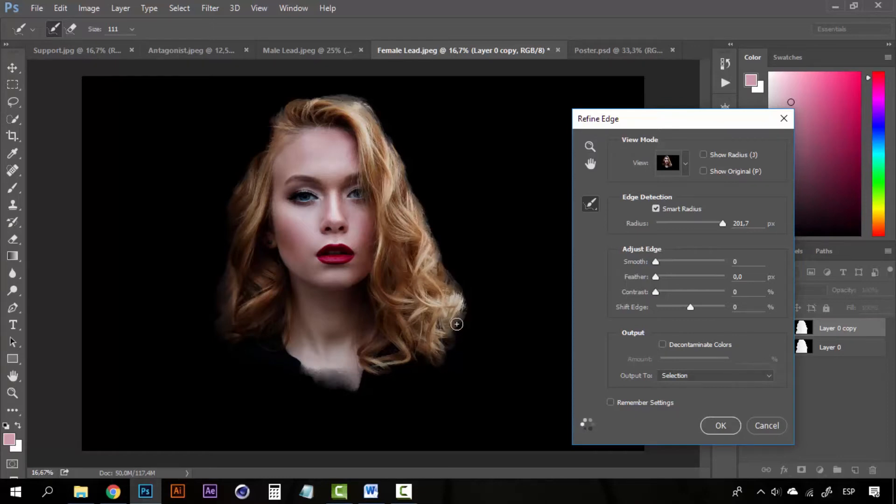
mouse_move(454, 342)
mouse_down()
mouse_move(455, 346)
mouse_move(462, 301)
mouse_move(469, 331)
mouse_move(442, 364)
mouse_move(463, 347)
mouse_move(458, 366)
mouse_move(436, 372)
mouse_move(442, 356)
mouse_move(441, 377)
mouse_move(433, 371)
mouse_move(432, 343)
mouse_move(423, 369)
mouse_move(416, 332)
mouse_move(412, 351)
mouse_move(435, 375)
mouse_move(425, 376)
mouse_move(415, 347)
mouse_move(440, 334)
mouse_move(451, 344)
mouse_move(434, 301)
mouse_up()
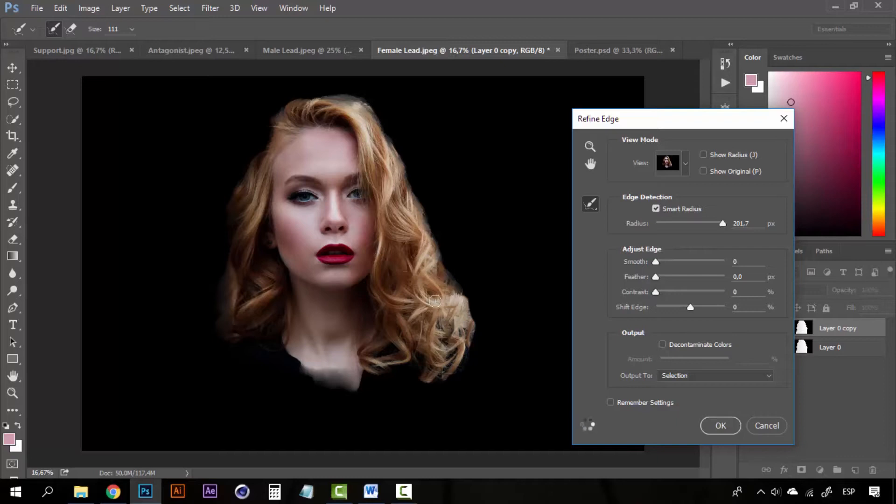
mouse_move(443, 315)
mouse_down()
mouse_move(475, 341)
mouse_move(448, 262)
mouse_move(463, 292)
mouse_up()
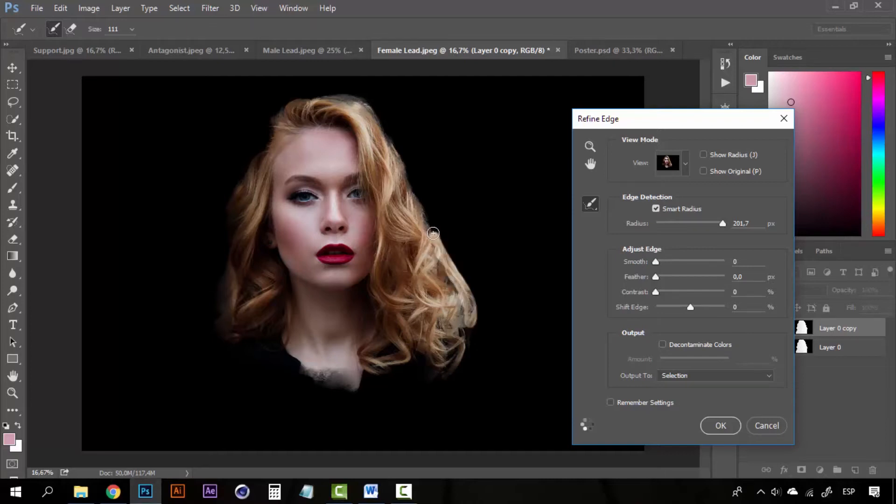
mouse_move(427, 216)
mouse_down()
mouse_move(373, 106)
mouse_move(351, 94)
mouse_move(306, 96)
mouse_move(276, 113)
mouse_move(264, 150)
mouse_move(278, 125)
mouse_move(233, 202)
mouse_move(236, 182)
mouse_move(244, 168)
mouse_move(226, 214)
mouse_move(218, 314)
mouse_move(234, 313)
mouse_move(226, 314)
mouse_move(231, 338)
mouse_move(216, 319)
mouse_move(224, 308)
mouse_move(215, 326)
mouse_move(221, 290)
mouse_move(234, 278)
mouse_move(210, 300)
mouse_move(221, 269)
mouse_move(206, 303)
mouse_move(218, 284)
mouse_up()
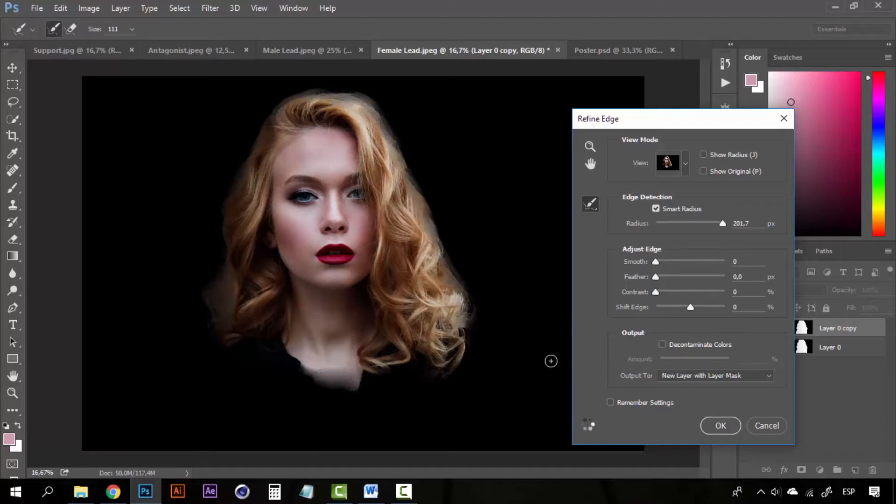
click(722, 426)
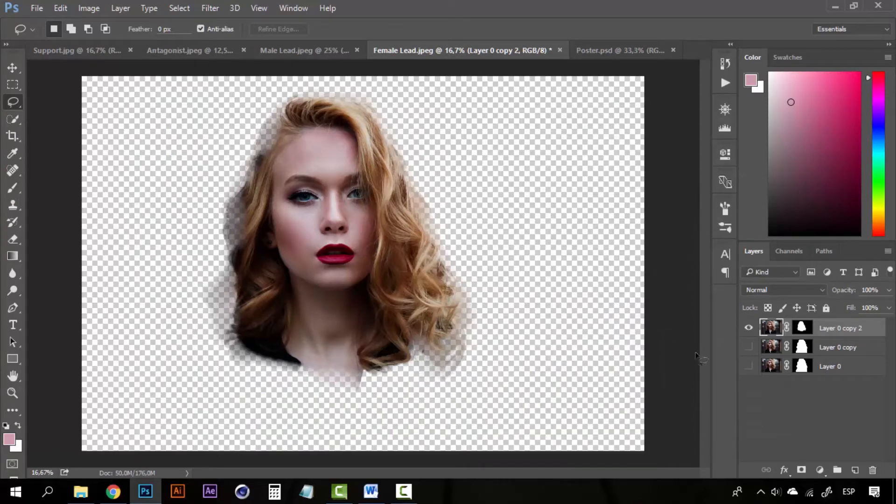
- Make Layer 0 copy visible beneath the refined hair layer and select it
click(748, 347)
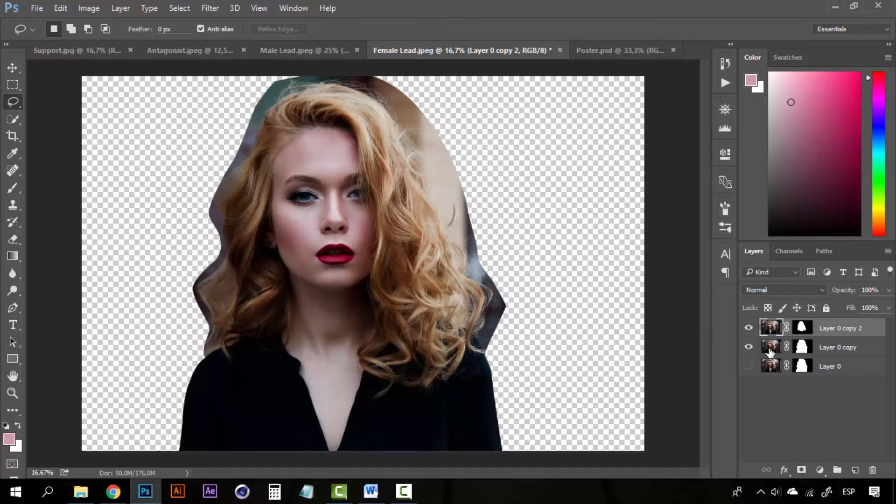
click(770, 352)
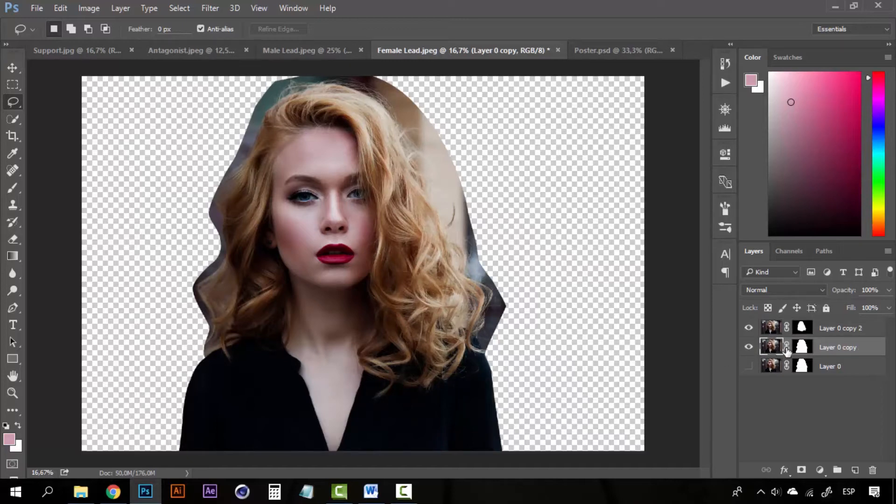
key(z)
alt+click(432, 263)
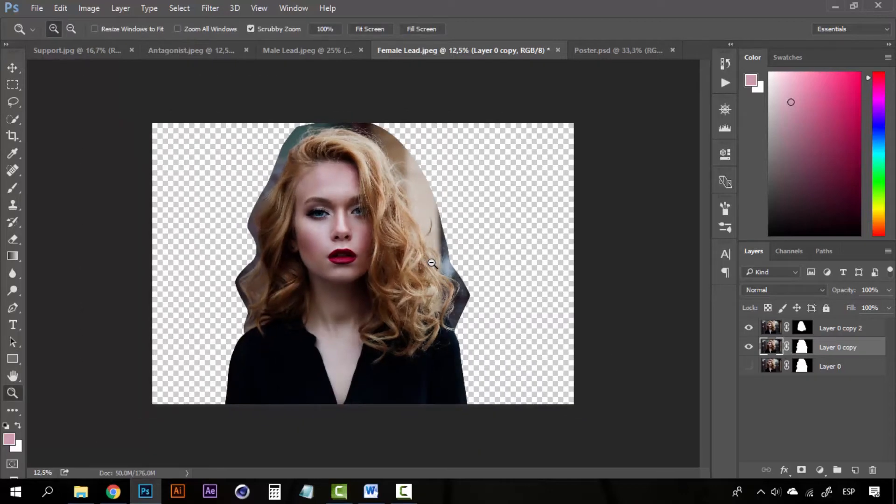
click(432, 263)
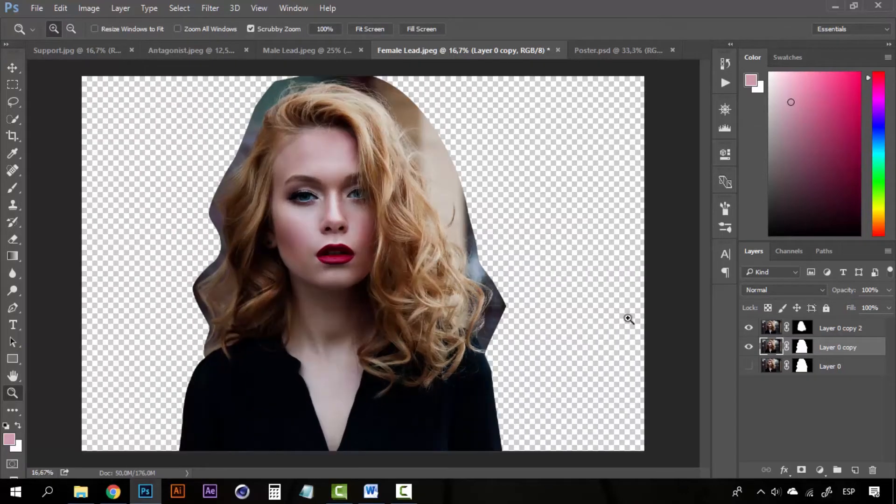
- On Layer 0 copy's mask, erase the background right of the hair down to the shoulder with a 117 px soft Eraser
click(802, 346)
key(e)
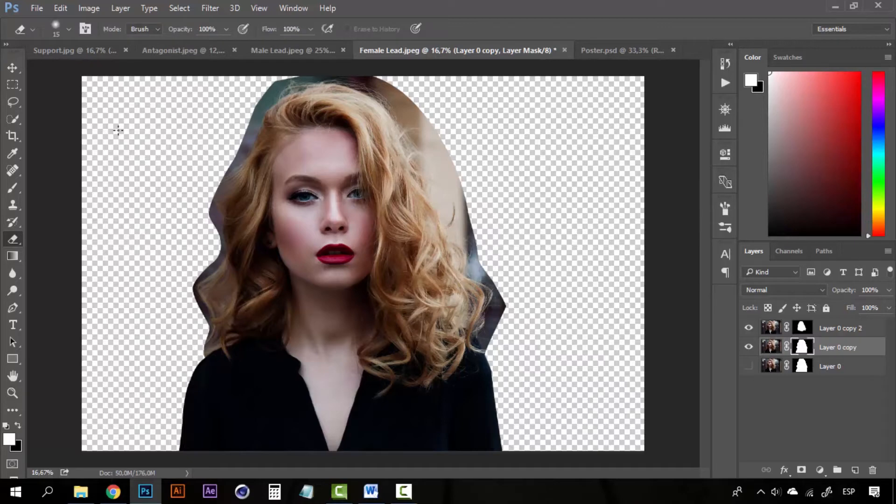
click(70, 28)
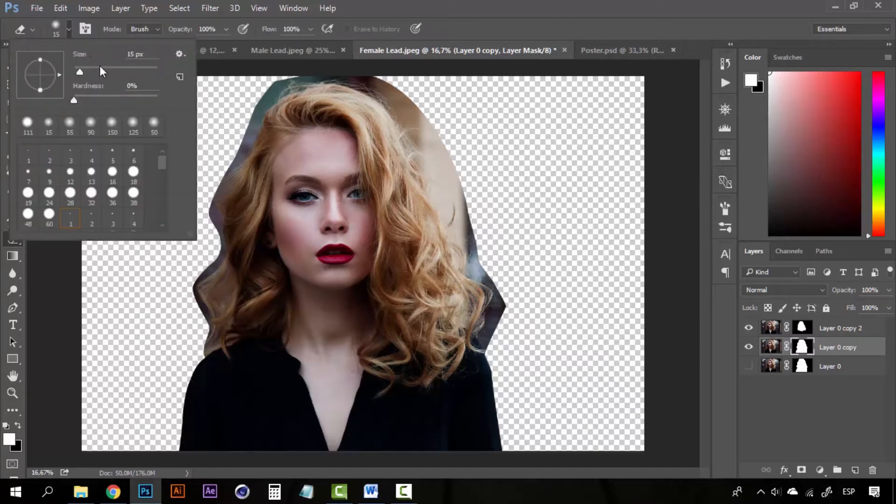
drag(102, 68, 120, 68)
click(592, 8)
mouse_move(481, 263)
mouse_down()
mouse_move(474, 272)
mouse_move(485, 233)
mouse_move(480, 276)
mouse_move(507, 278)
mouse_move(489, 299)
mouse_move(491, 311)
mouse_move(456, 231)
mouse_move(468, 267)
mouse_move(452, 261)
mouse_move(455, 204)
mouse_move(429, 116)
mouse_move(424, 214)
mouse_move(430, 172)
mouse_move(415, 112)
mouse_up()
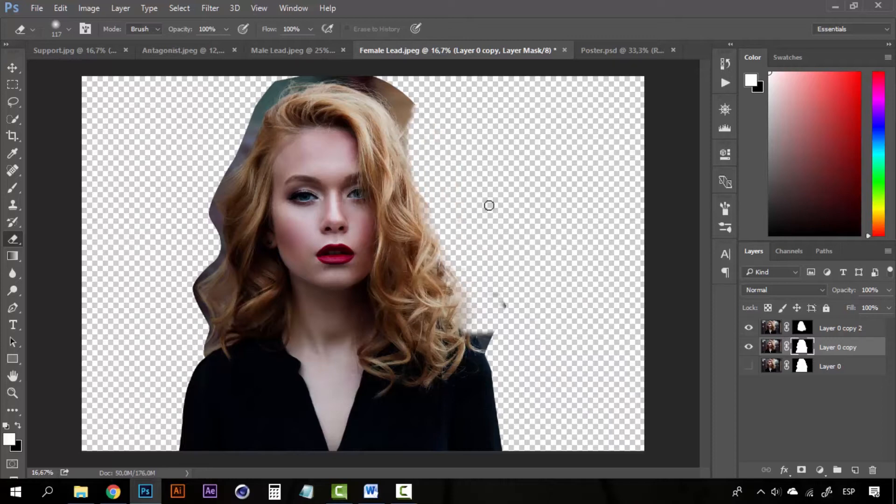
mouse_move(501, 322)
mouse_down()
mouse_move(481, 326)
mouse_move(493, 348)
mouse_move(489, 340)
mouse_up()
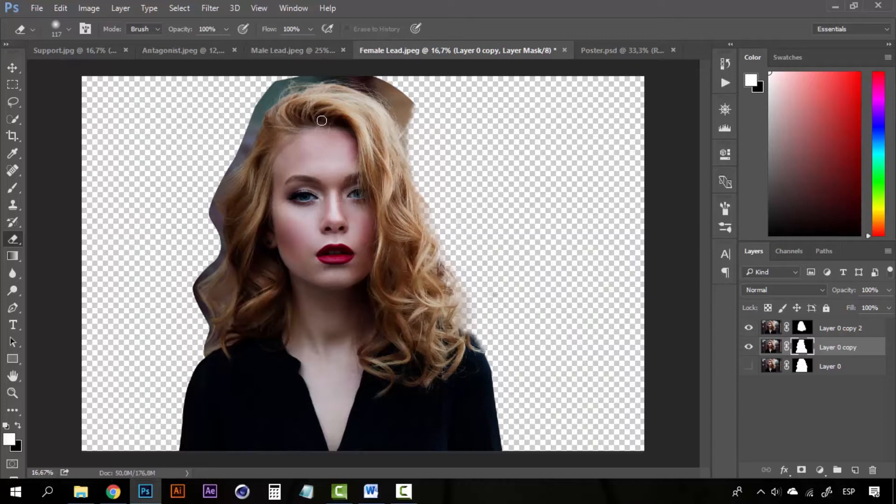
- Erase the remaining background around the top of the head and the left side of the hair with a 291 px Eraser
click(70, 28)
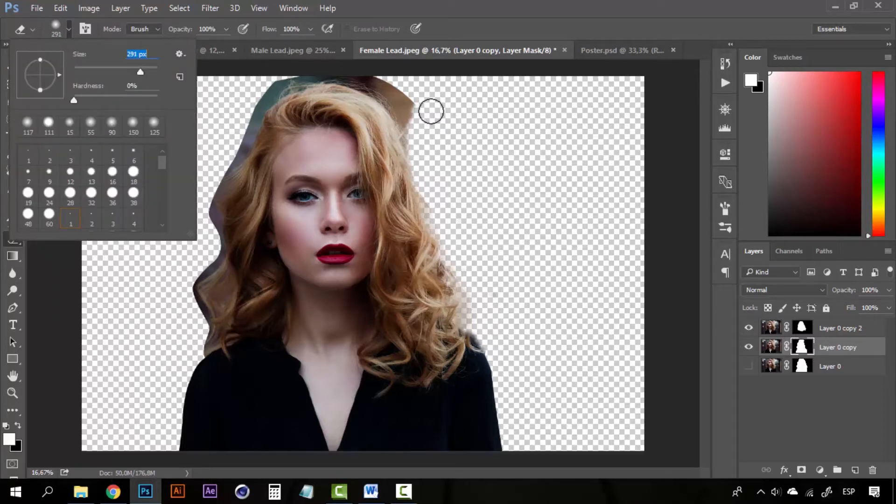
mouse_move(430, 112)
mouse_down()
mouse_move(261, 136)
mouse_move(388, 133)
mouse_move(403, 109)
mouse_move(200, 130)
mouse_move(224, 206)
mouse_move(196, 304)
mouse_move(220, 292)
mouse_move(191, 326)
mouse_up()
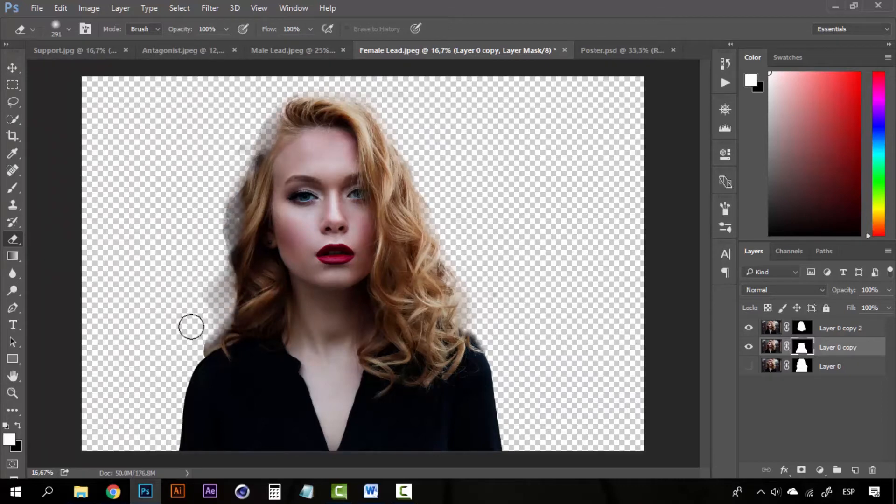
drag(422, 199, 439, 218)
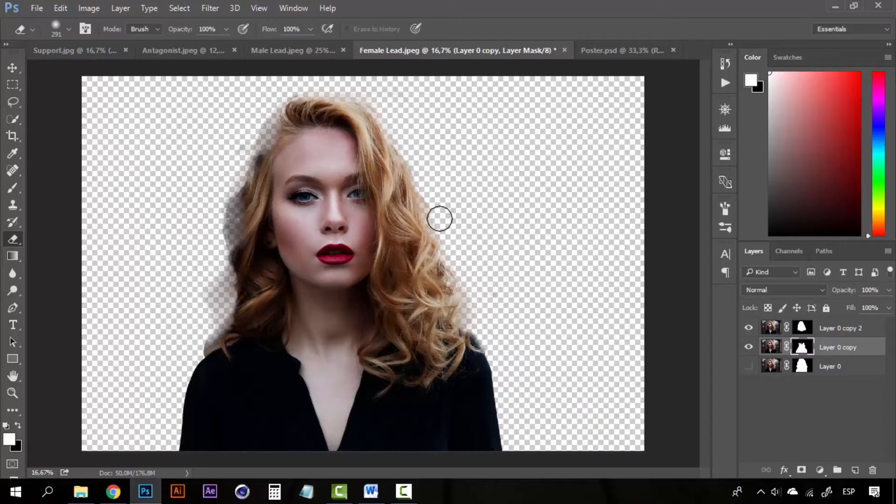
drag(445, 269, 447, 269)
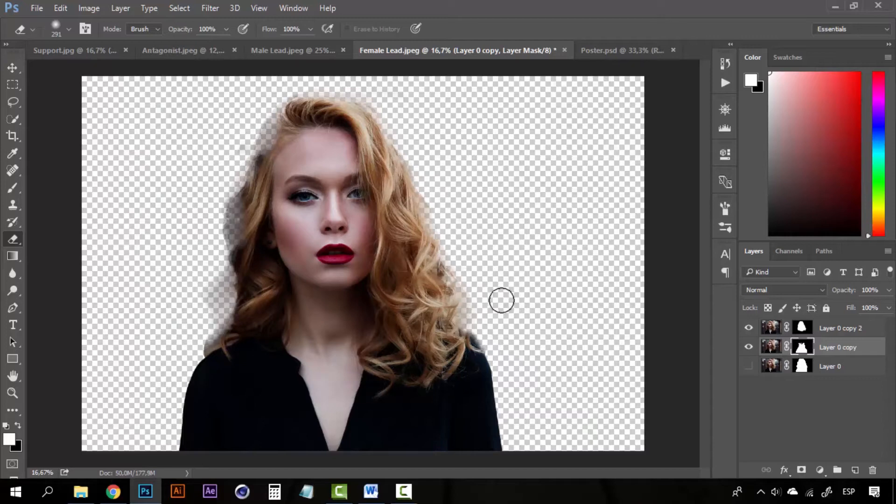
- Add a new layer directly above Layer 0 and fill it with the pink foreground color as a backdrop
key(ctrl+2)
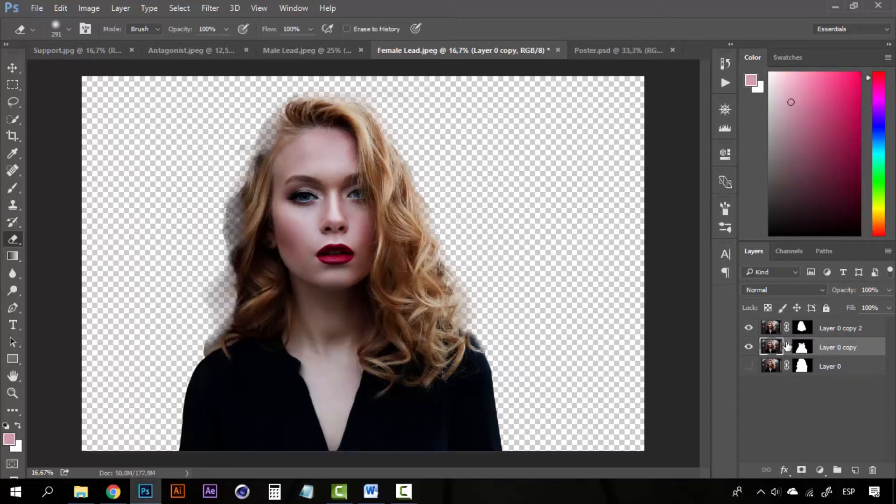
click(850, 368)
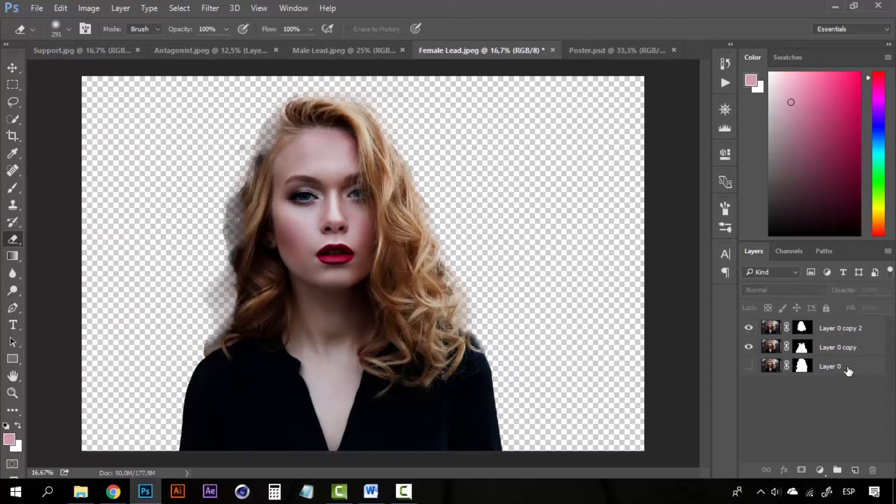
click(855, 470)
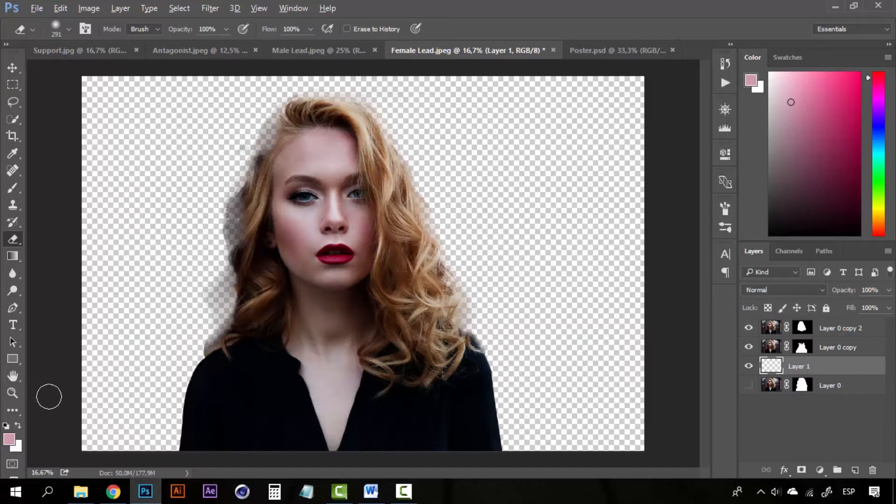
key(alt+BackSpace)
key(v)
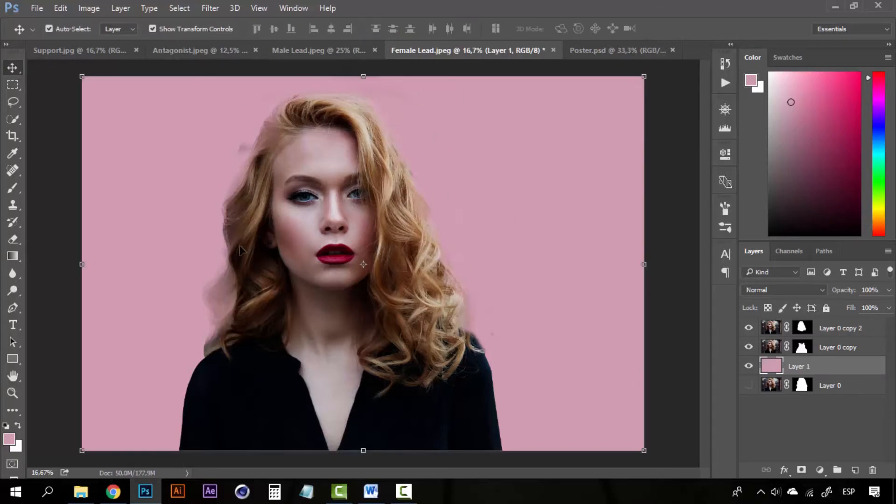
- On Layer 0 copy's mask, erase the stray background remnants around the hair and above the left shoulder
click(802, 347)
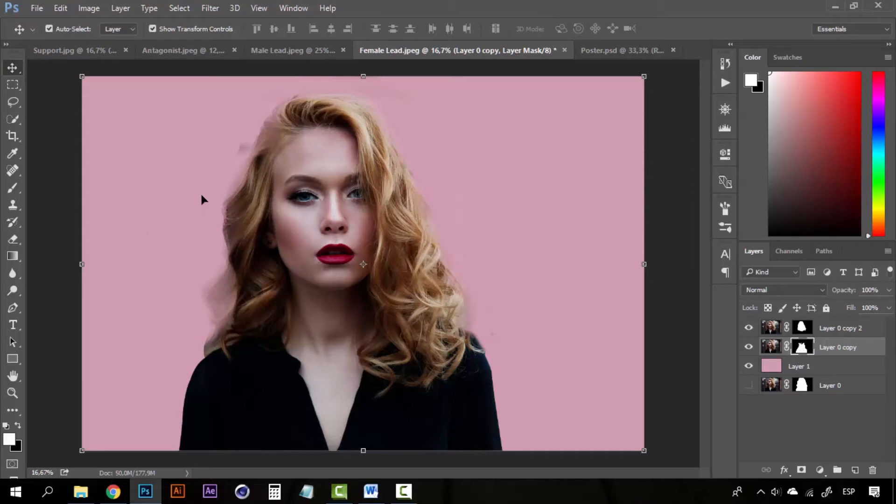
key(e)
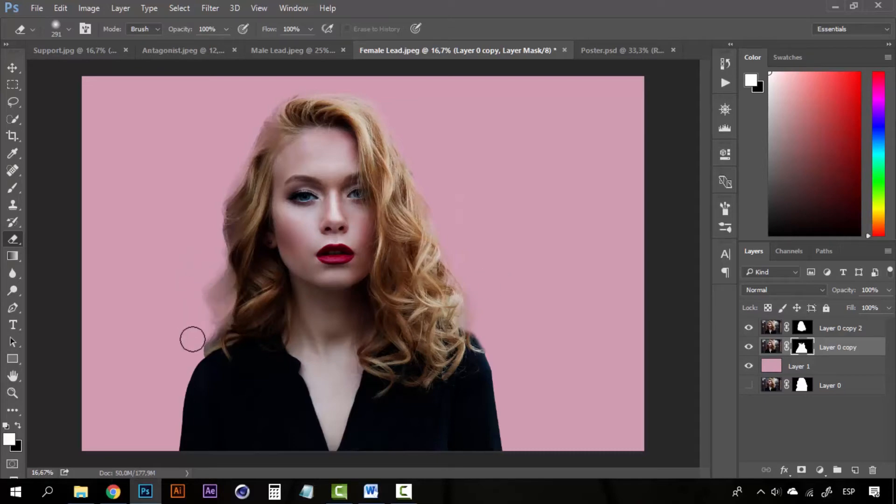
drag(193, 340, 220, 318)
- Reduce the Eraser to 32 px and clean up the mask edge along the right shoulder beneath the curls
key(z)
drag(236, 362, 325, 368)
mouse_move(395, 319)
mouse_down()
mouse_move(253, 288)
mouse_move(159, 282)
mouse_up()
click(480, 309)
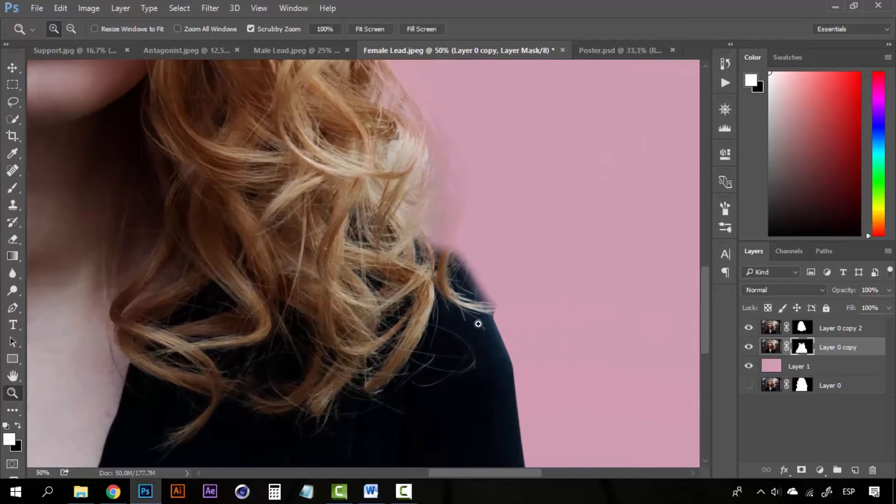
key(e)
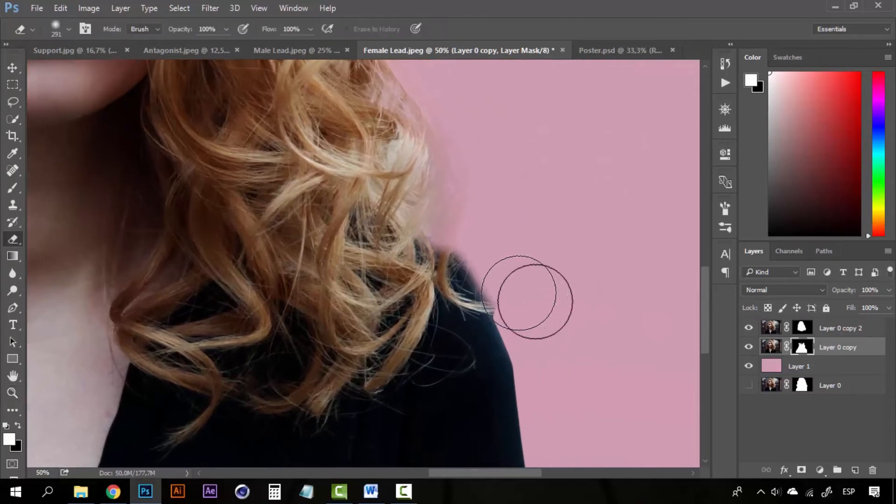
click(69, 29)
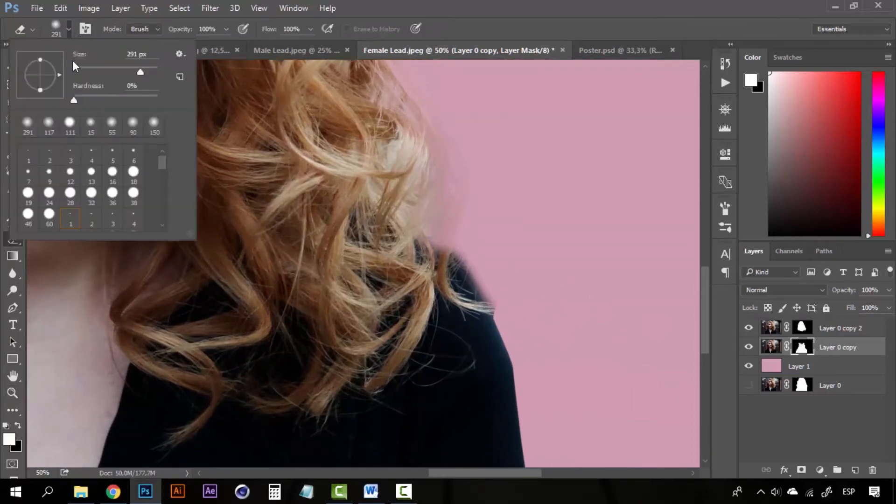
drag(139, 70, 111, 72)
click(86, 69)
click(441, 228)
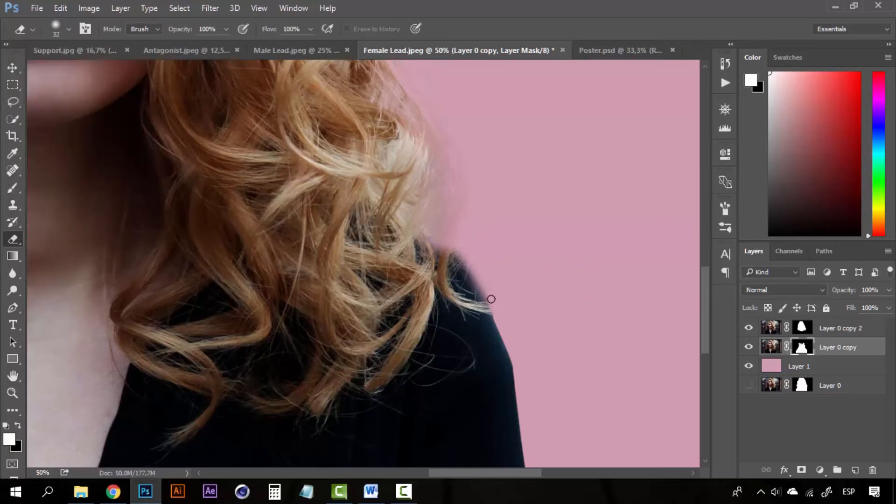
- Erase the leftover fringe on the mask where the hair meets the left shoulder
drag(284, 269, 577, 249)
drag(196, 282, 582, 251)
mouse_move(329, 234)
mouse_down()
mouse_move(356, 226)
mouse_move(332, 256)
mouse_move(350, 224)
mouse_move(346, 202)
mouse_move(397, 213)
mouse_move(333, 254)
mouse_move(365, 227)
mouse_move(427, 203)
mouse_up()
key(z)
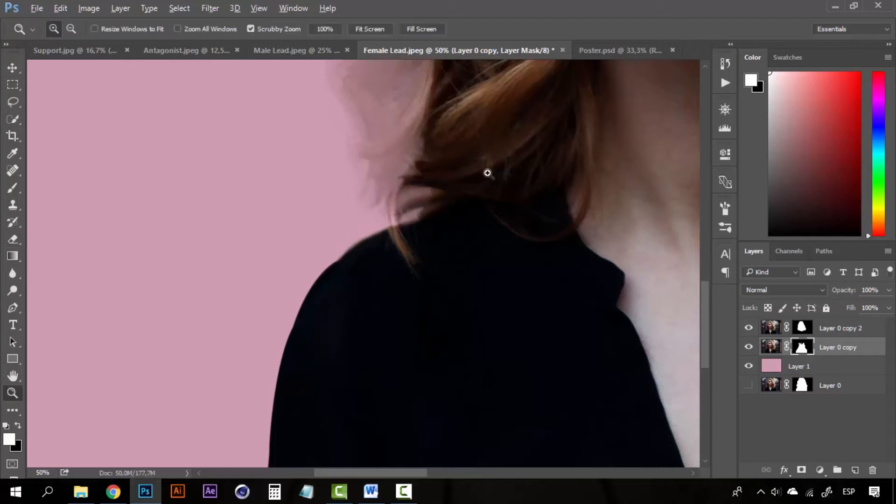
alt+click(486, 172)
alt+click(487, 172)
alt+click(487, 172)
click(368, 266)
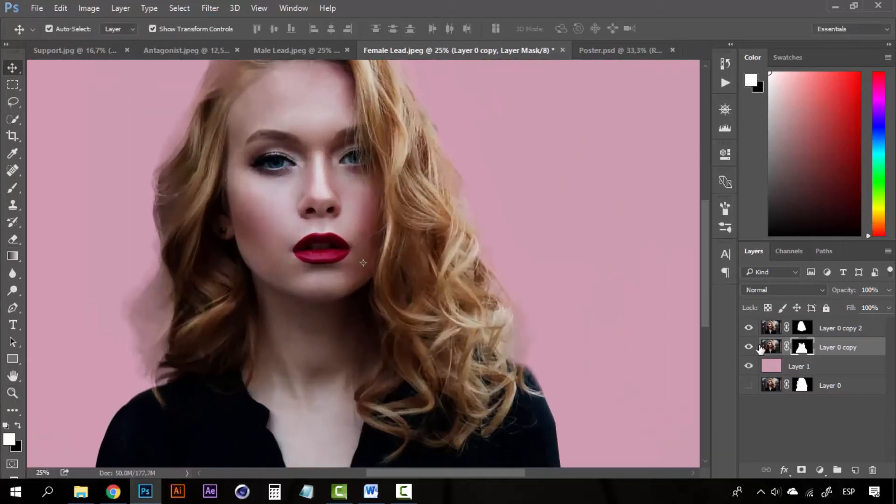
- Hide Layer 0 copy to examine the refined hair layer on its own against the pink backdrop
click(749, 347)
alt+click(370, 351)
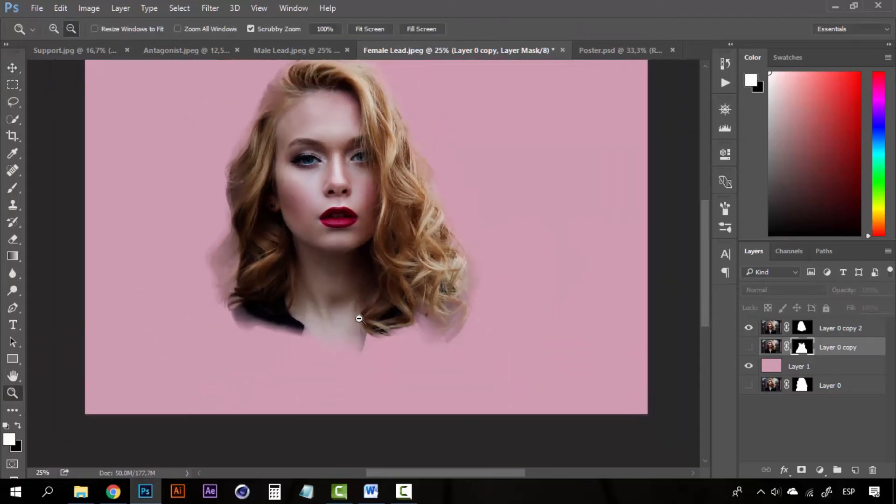
key(v)
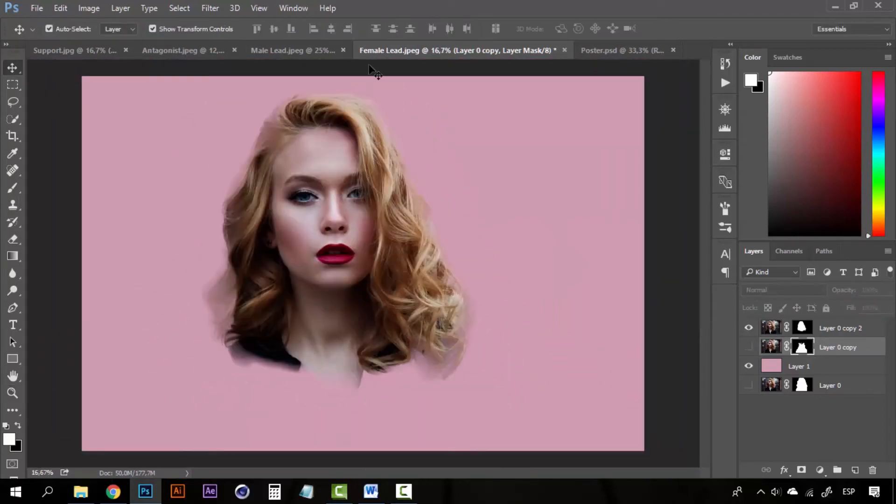
- Restore Layer 0 copy's visibility, view it without Layer 0 copy 2, and show both layers together with Layer 0 copy's image selected
click(749, 327)
click(749, 347)
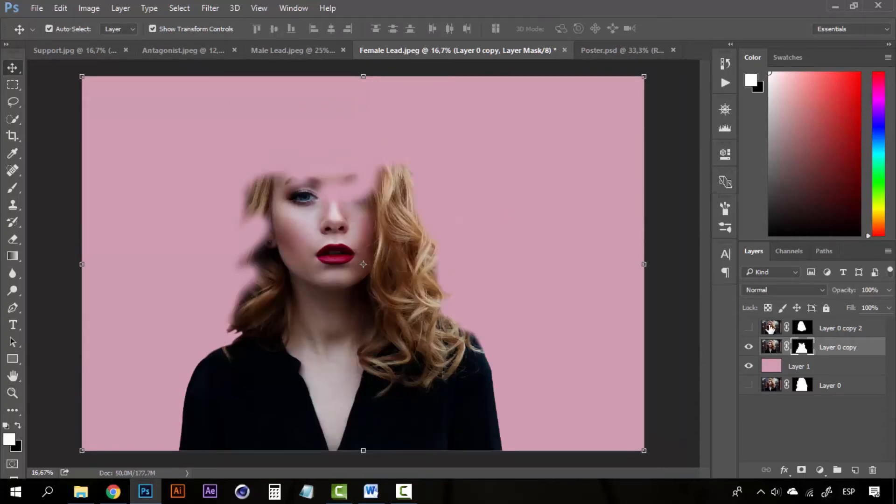
key(e)
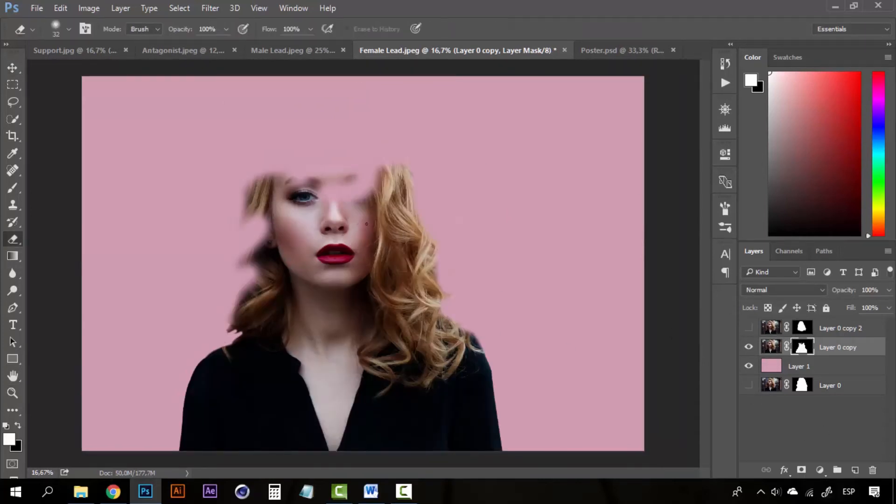
click(749, 329)
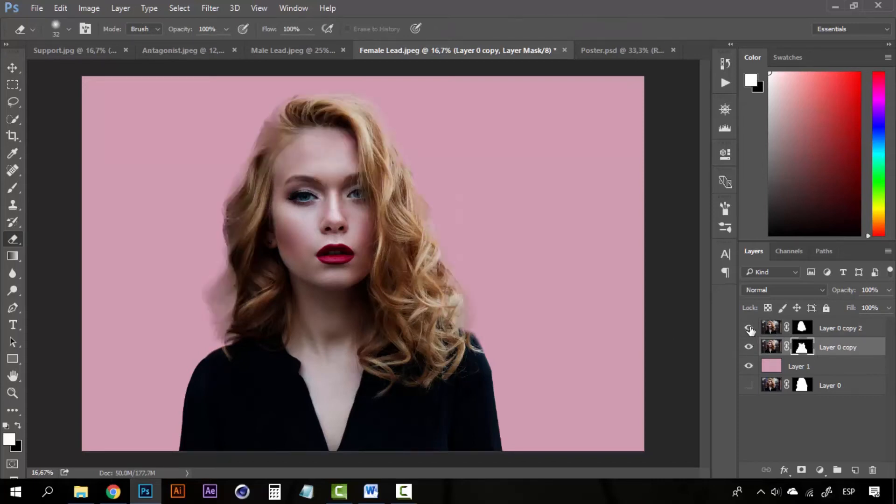
key(v)
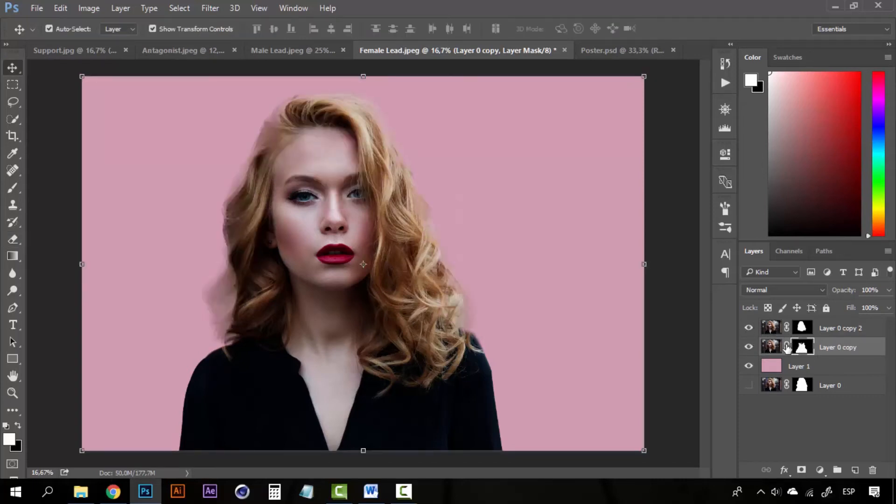
click(771, 347)
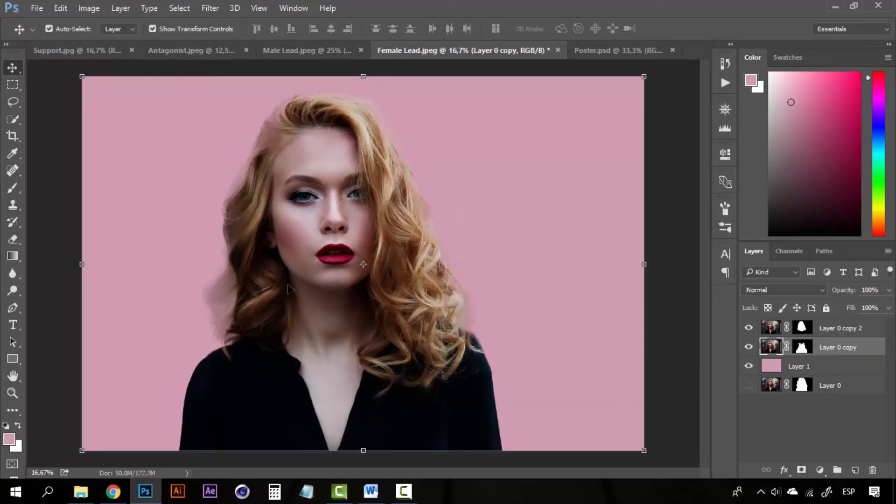
- Compare Layer 0 copy 2 with Layer 0 copy by selecting each and temporarily hiding Layer 0 copy, keeping Layer 0 copy 2 selected
click(232, 297)
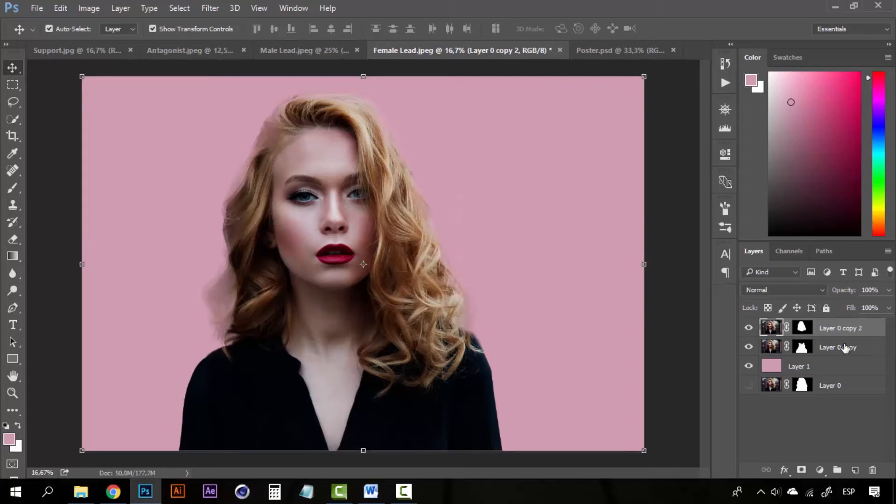
click(825, 347)
click(832, 332)
click(828, 348)
click(827, 332)
click(748, 347)
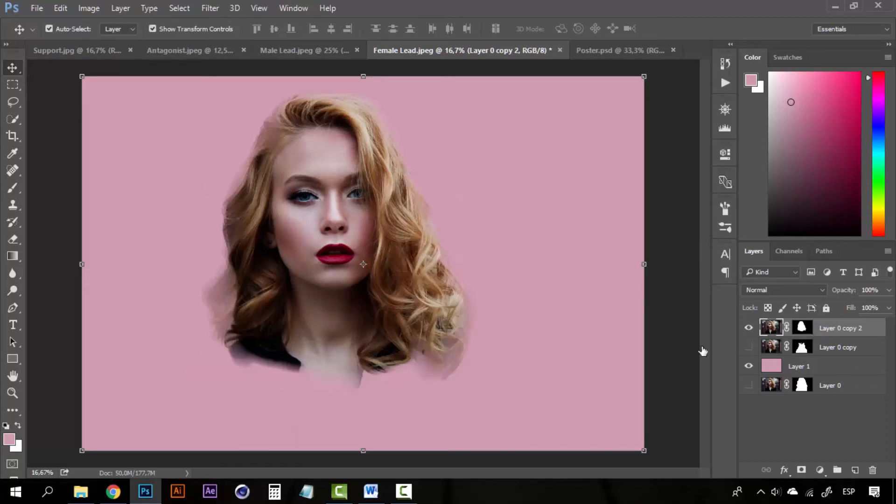
click(748, 347)
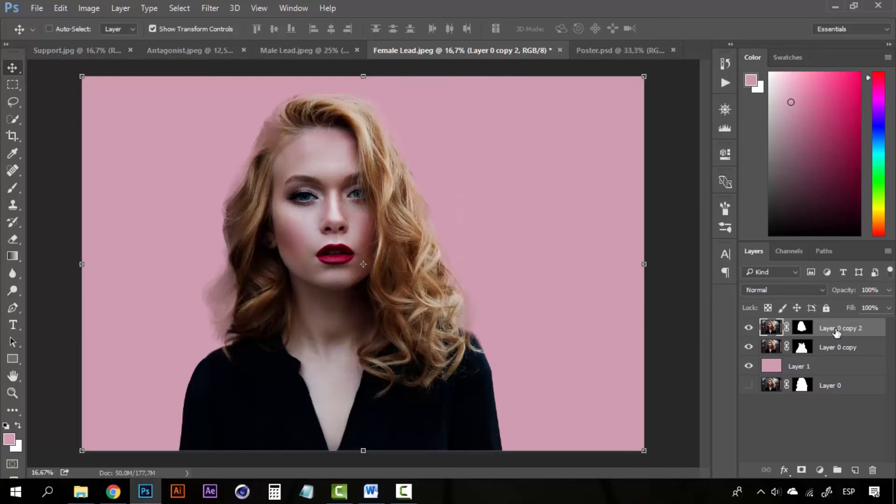
- Duplicate Layer 0 copy 2 three times to strengthen the faint hair edges
key(ctrl+j)
key(ctrl+j)
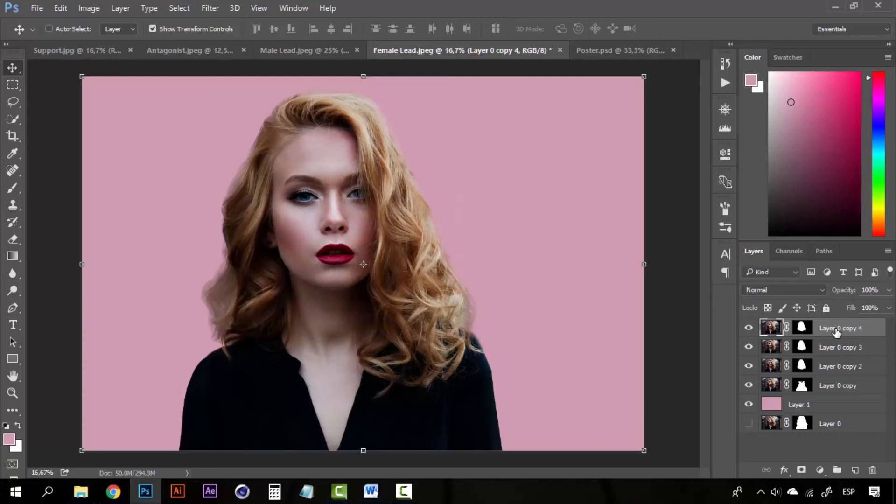
key(ctrl+j)
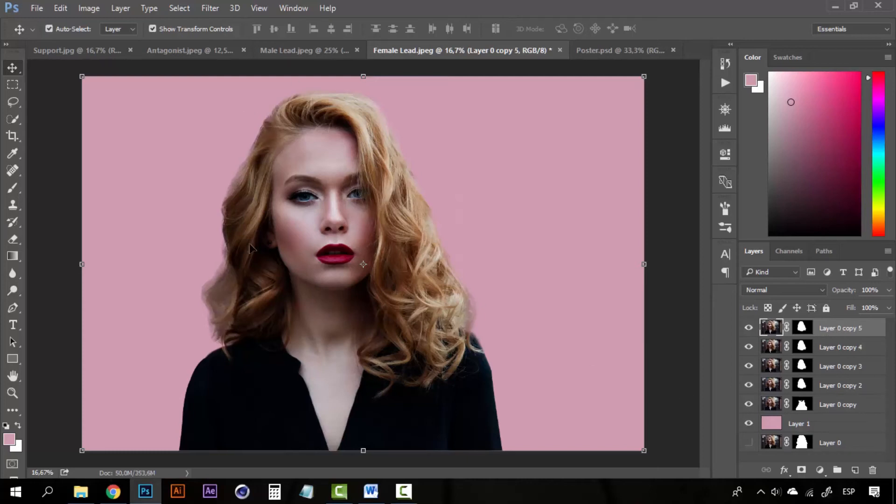
- Merge Layer 0 copy 2 through Layer 0 copy 5 into a single hair layer
shift+click(830, 387)
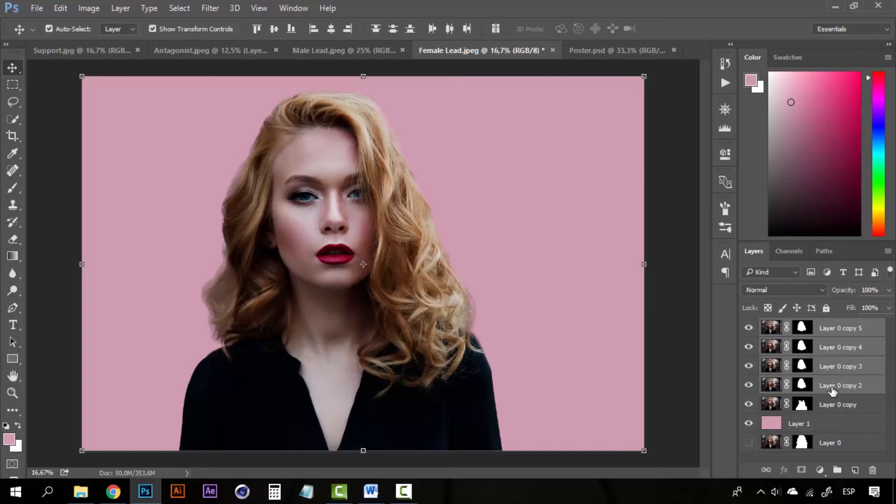
click(832, 391)
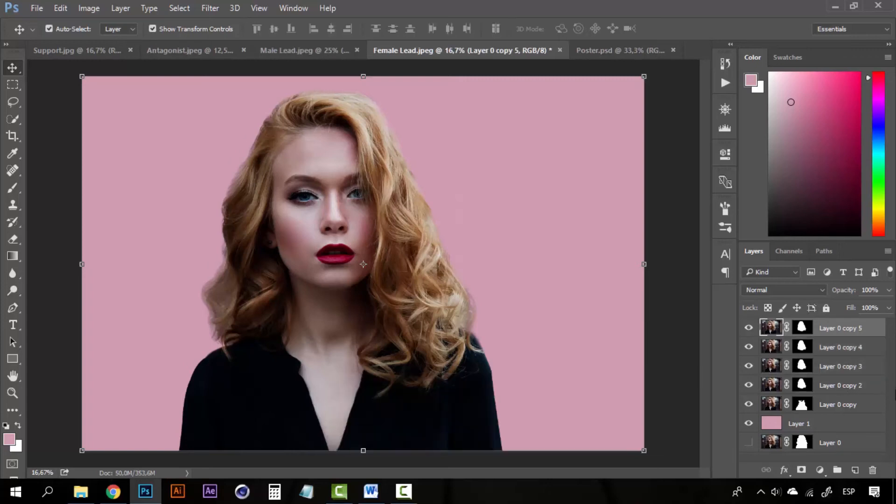
shift+click(841, 334)
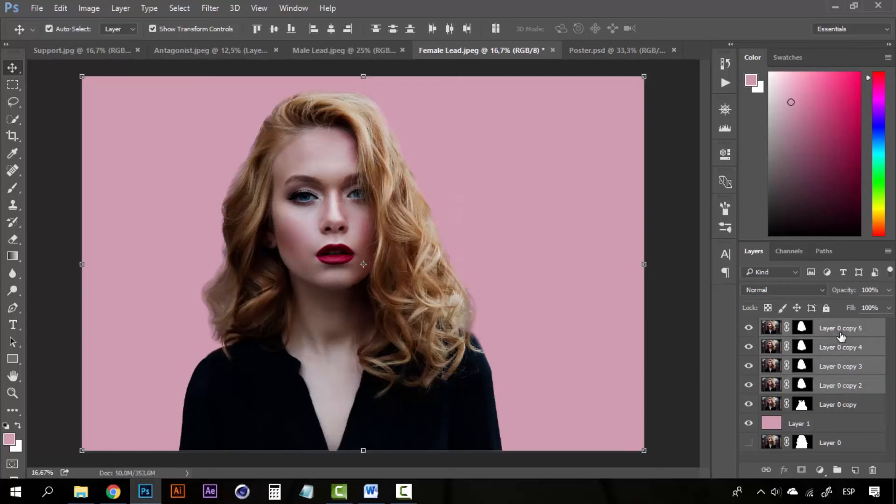
key(ctrl+e)
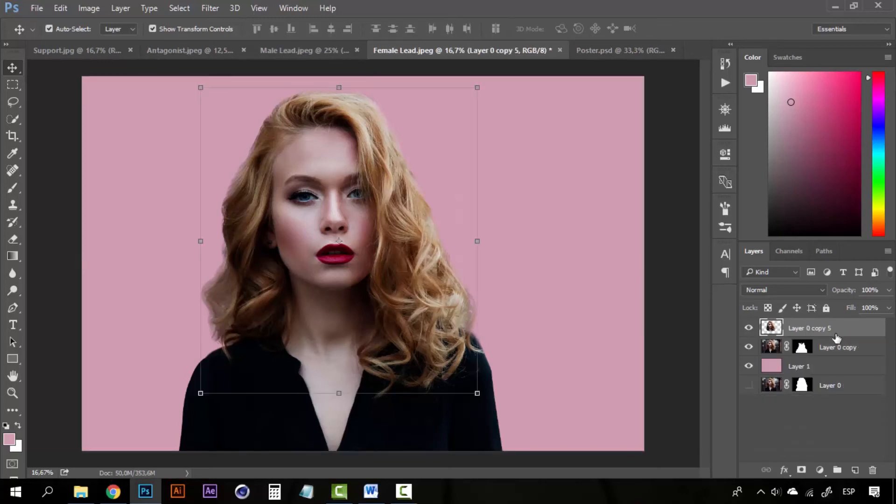
- Toggle the merged hair layer and Layer 0 copy off and on to examine what each contributes to the cutout
click(748, 329)
click(748, 328)
click(748, 328)
click(748, 329)
click(749, 348)
click(749, 348)
click(749, 348)
click(748, 348)
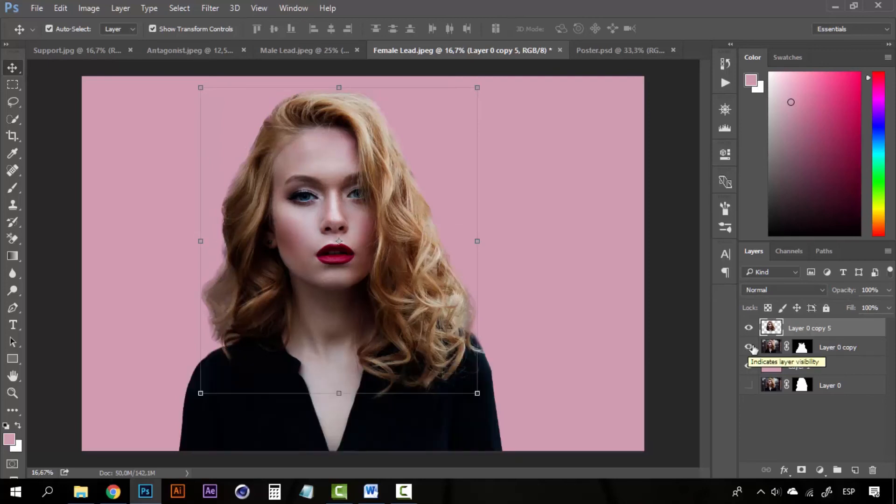
- Delete Layer 1, the pink backdrop, leaving the woman on transparency
click(824, 347)
click(824, 367)
key(Delete)
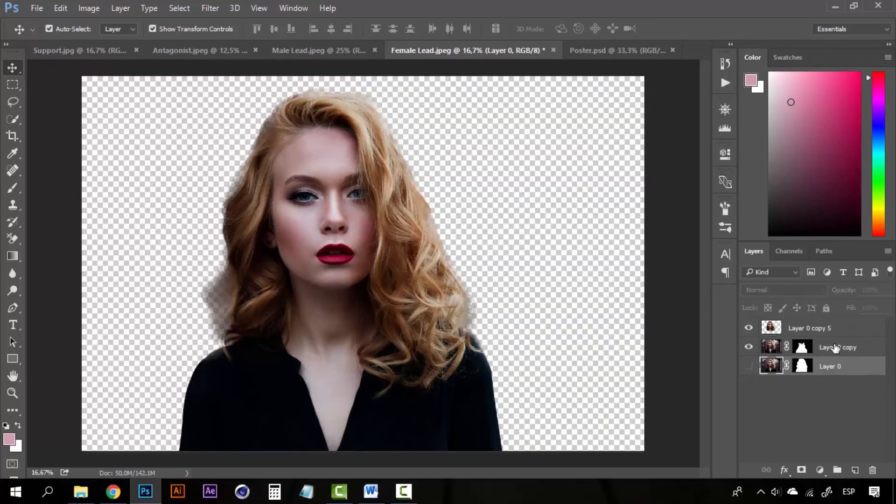
- Group Layer 0 copy 5 with Layer 0 copy and name the group "Female Lead"
click(835, 348)
shift+click(843, 331)
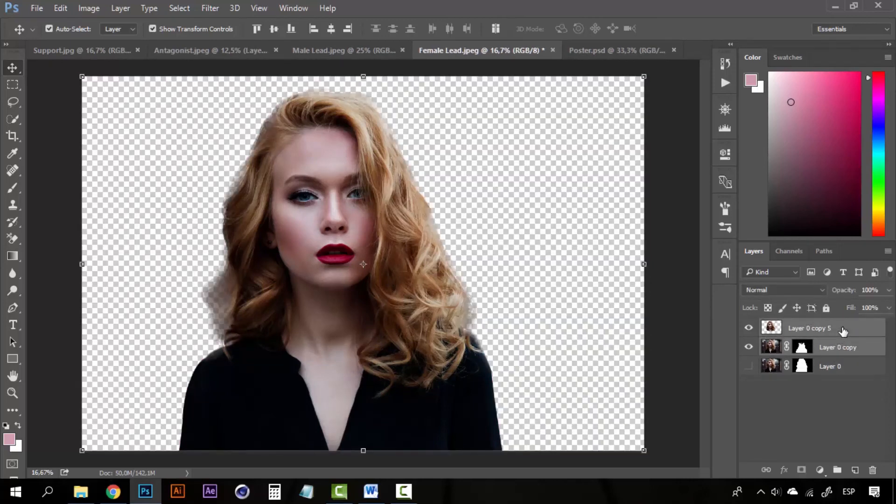
key(ctrl+g)
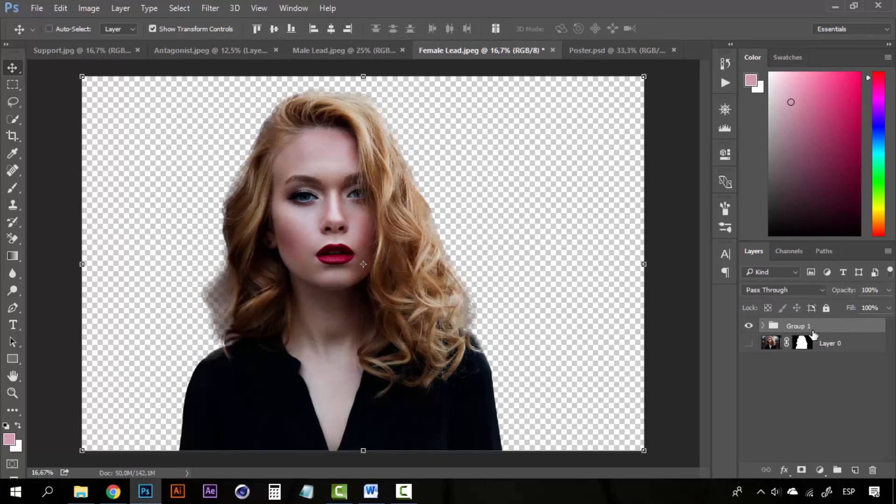
double_click(799, 328)
text(Fem)
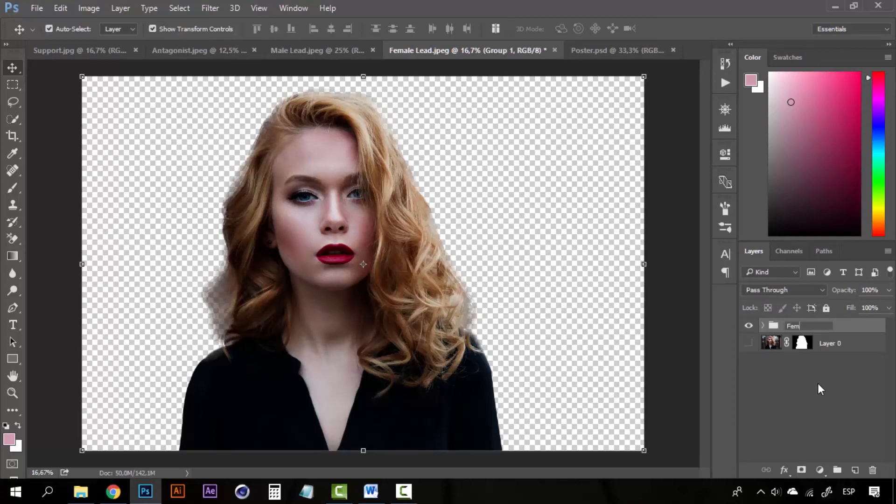
text(ale Lead)
key(Return)
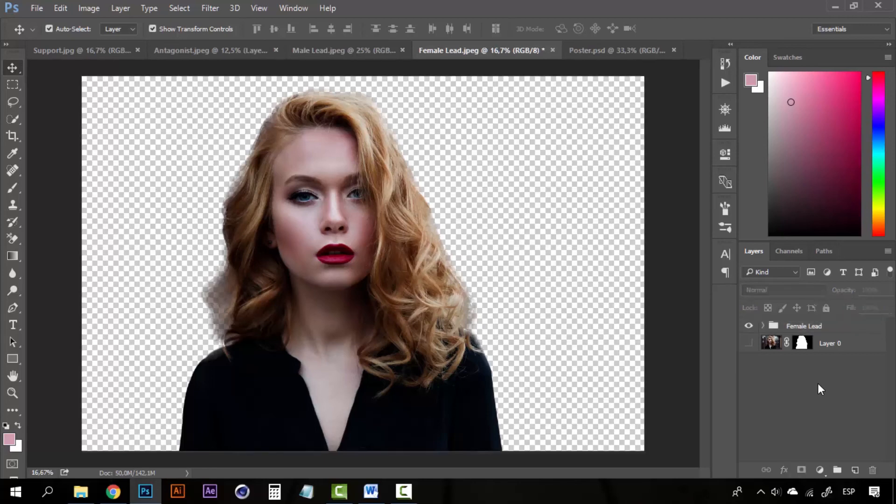
- Review the Support, Antagonist, Male Lead and Female Lead documents to compare the finished cutouts with the uncut photos, ending on Male Lead
click(321, 49)
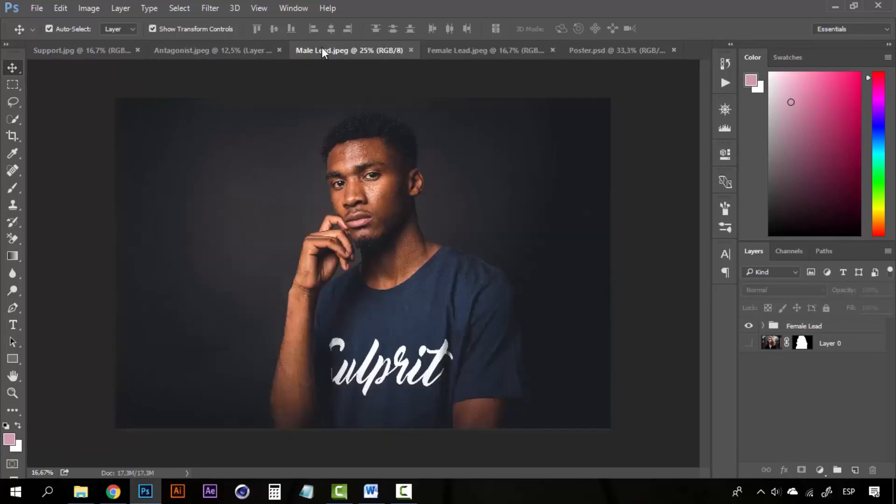
click(95, 54)
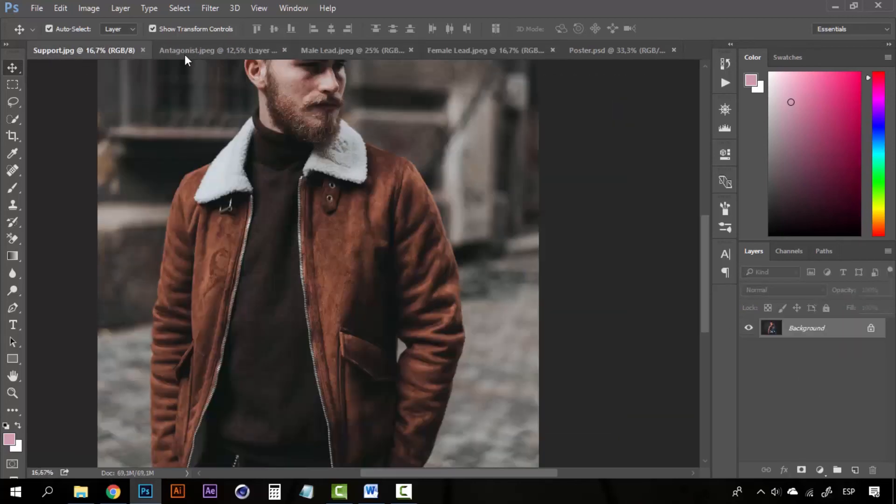
click(355, 50)
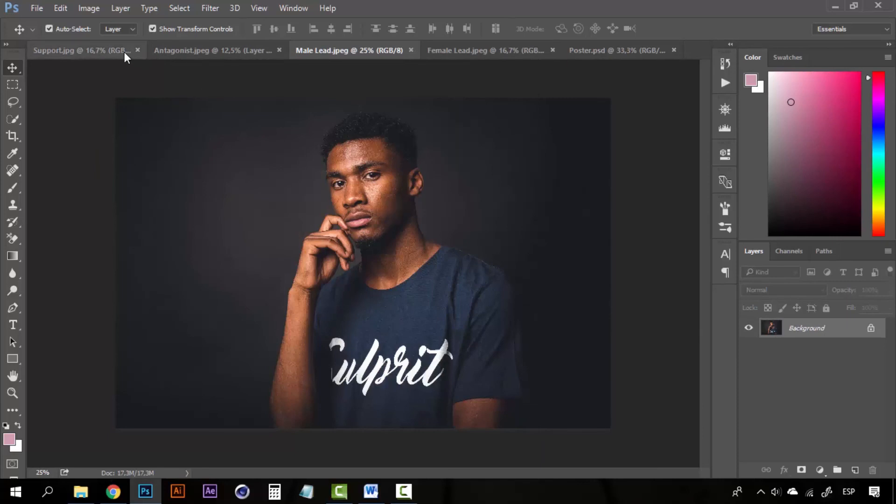
click(121, 52)
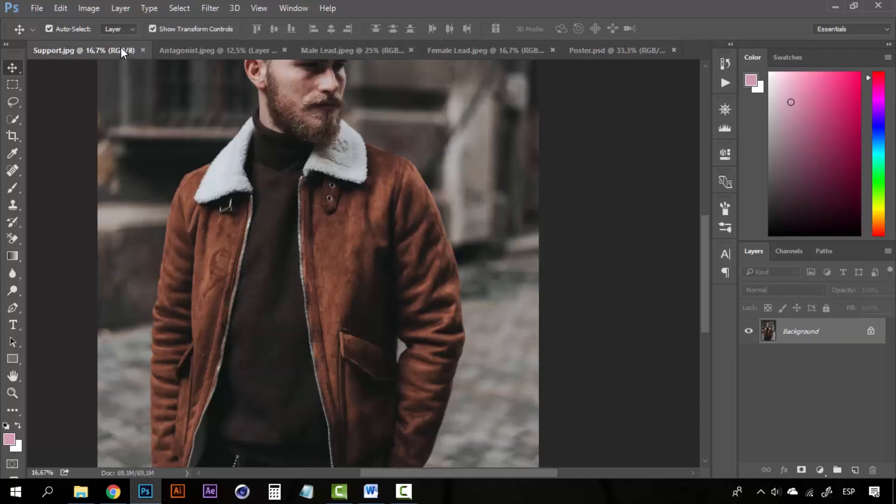
click(390, 52)
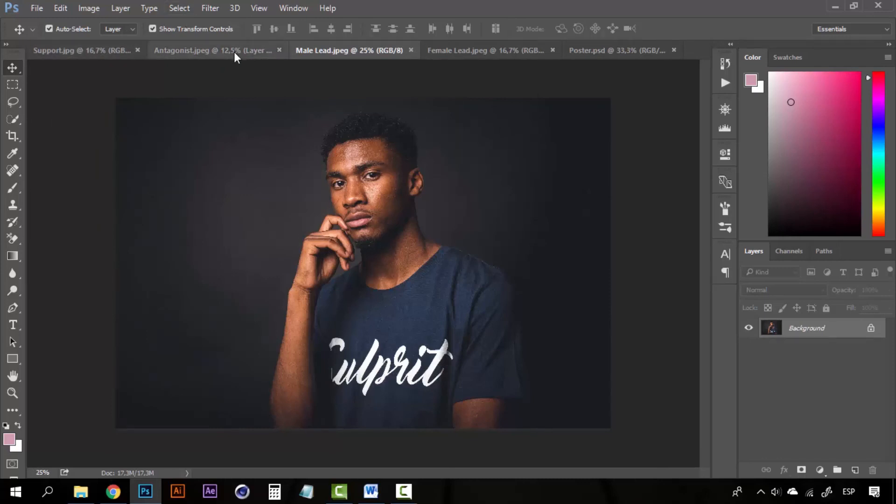
click(192, 49)
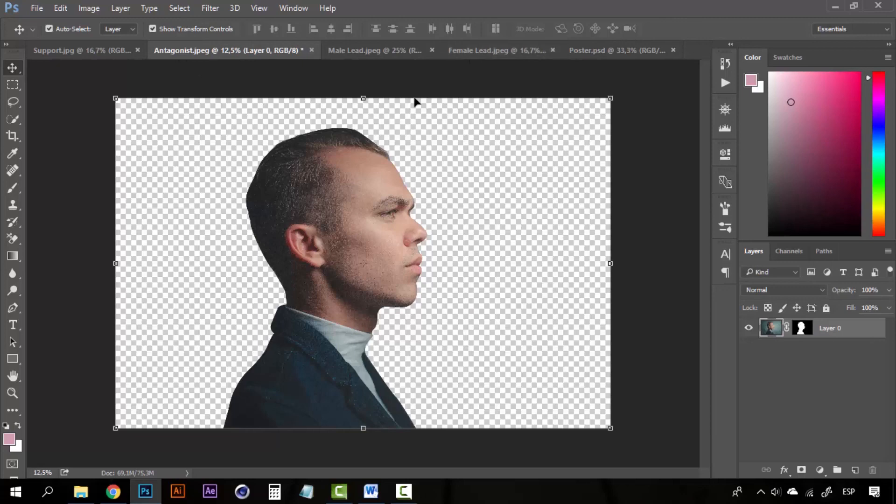
click(490, 56)
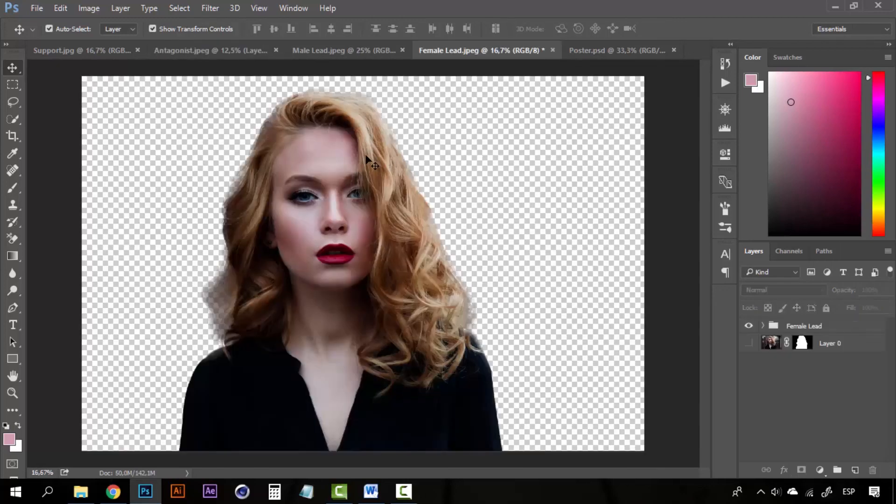
click(373, 57)
click(107, 51)
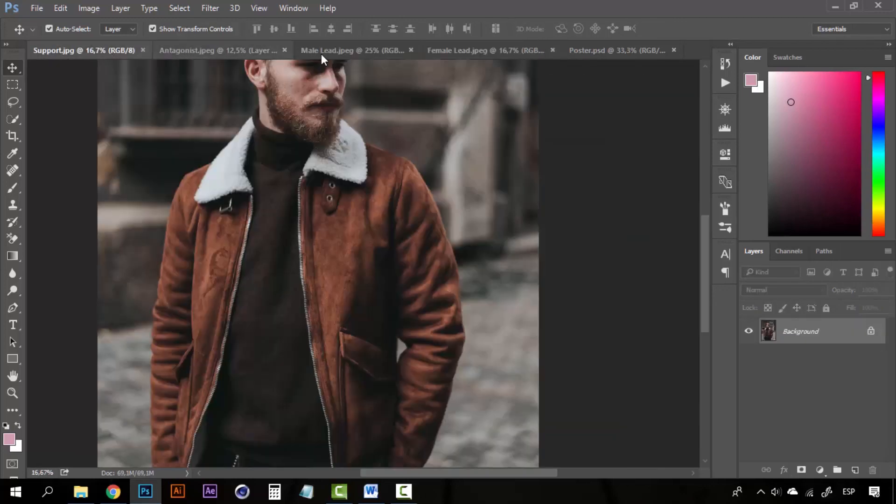
click(343, 54)
click(99, 49)
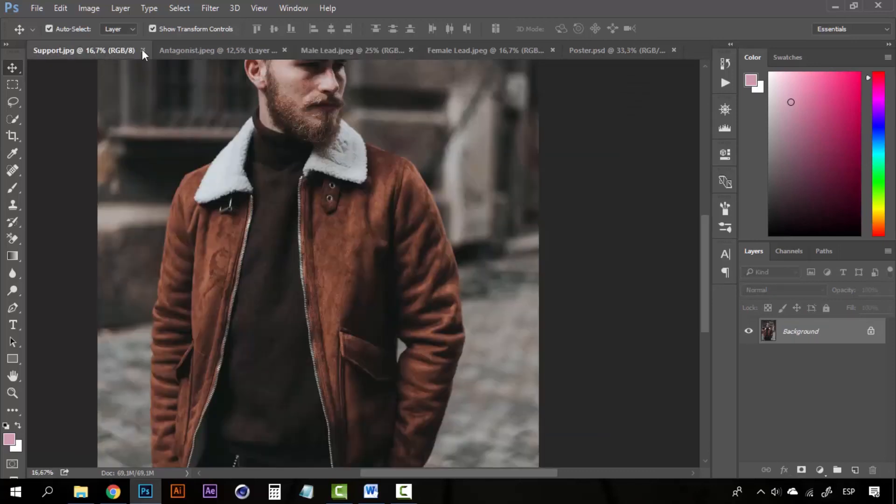
click(329, 51)
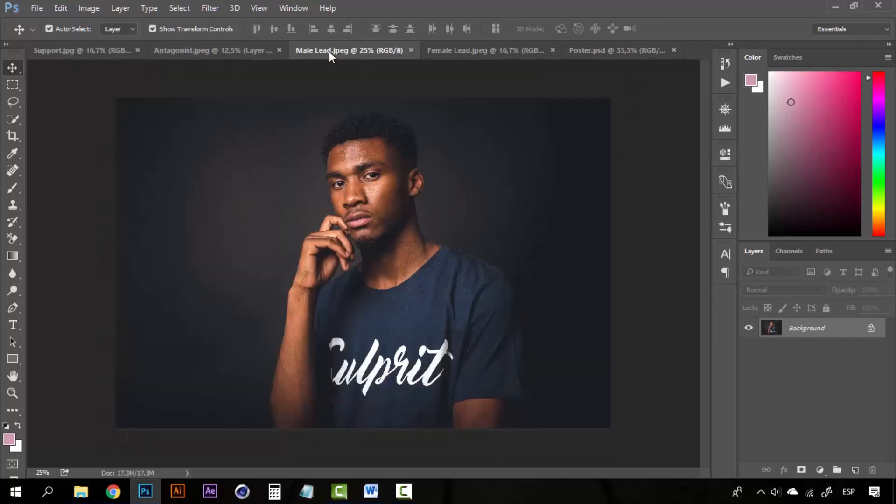